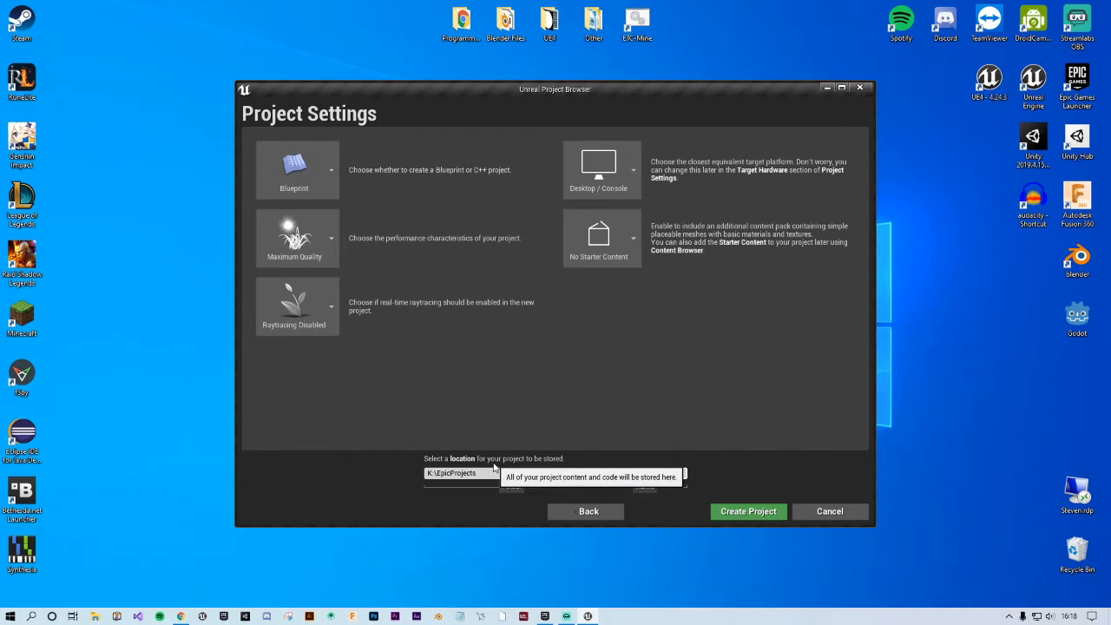
Step: Create the Blueprint project in K:\EpicProjects without starter content and show its content folders
left_click(736, 511)
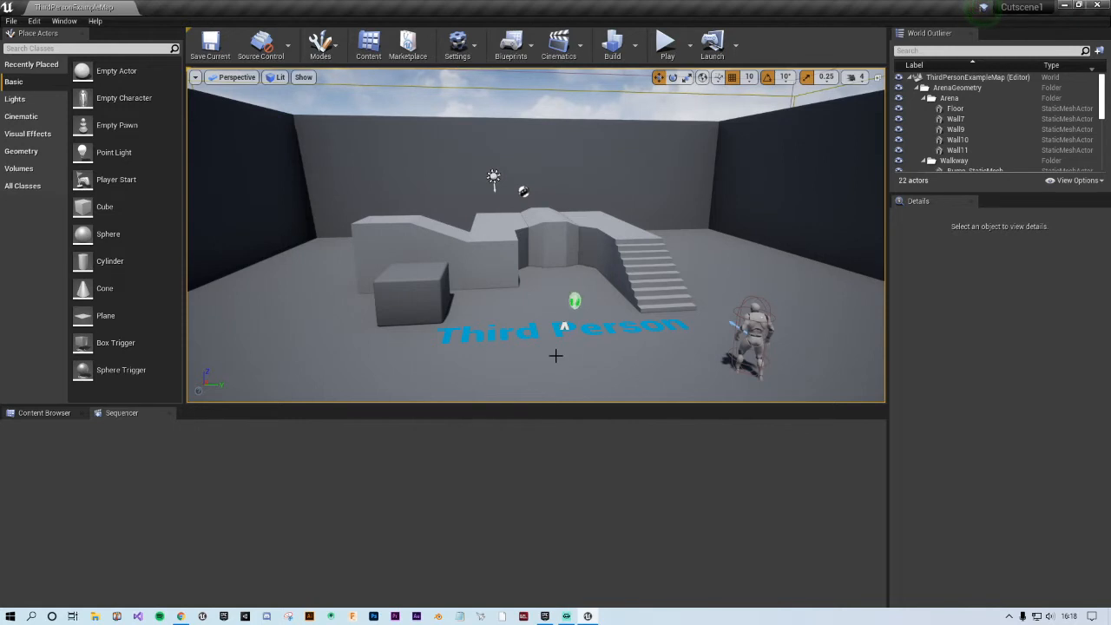
left_click(44, 413)
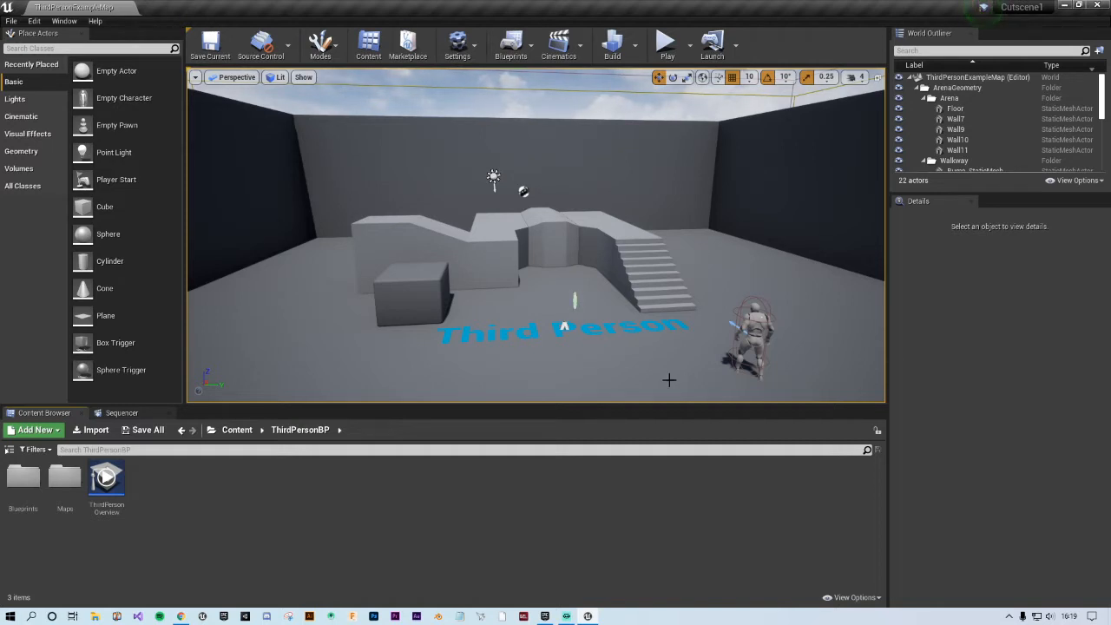
Step: Move the DocumentationActor1 marker from the floor onto the raised walkway at the head of the stairs
right_click_drag(758, 272, 607, 296)
key("w")
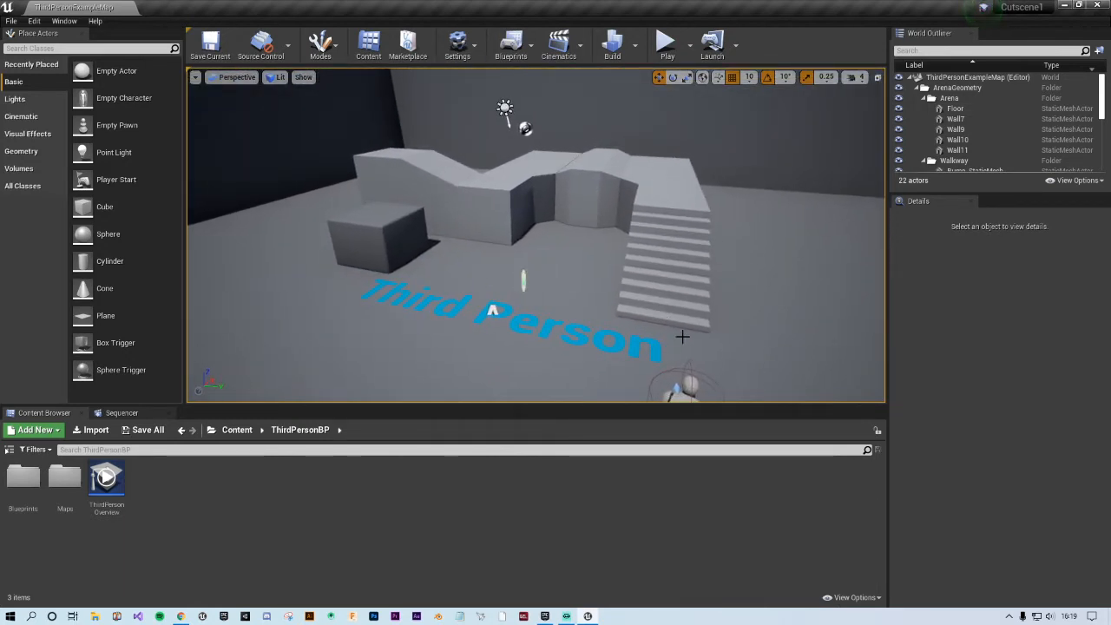
left_click(526, 280)
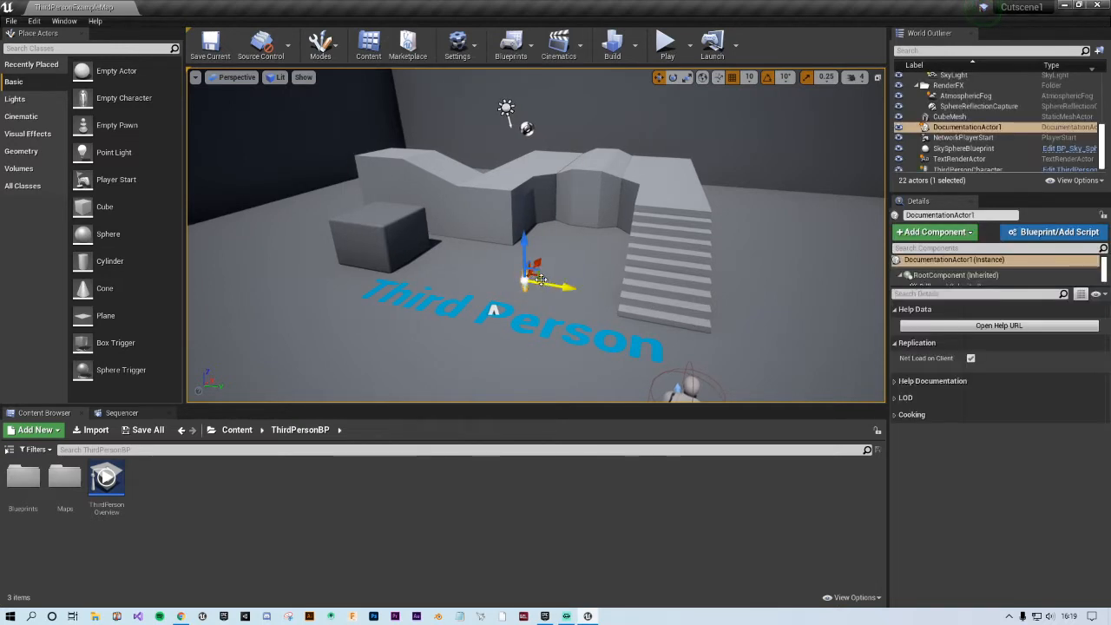
left_click_drag(555, 289, 683, 298)
mouse_move(572, 289)
right_mouse_down()
mouse_move(416, 290)
mouse_move(408, 321)
mouse_move(572, 290)
right_mouse_up()
left_click_drag(572, 290, 741, 195)
left_click(786, 291)
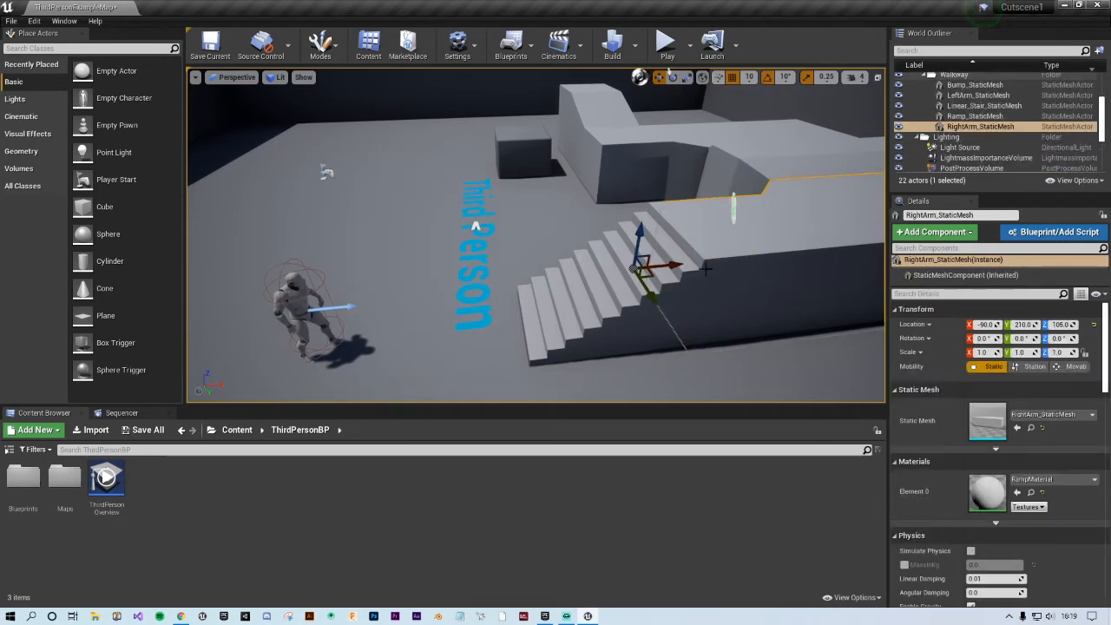
Step: Place a box trigger around the marker above the stairs and raise it to Z 370
key("f")
right_click_drag(536, 234, 504, 227)
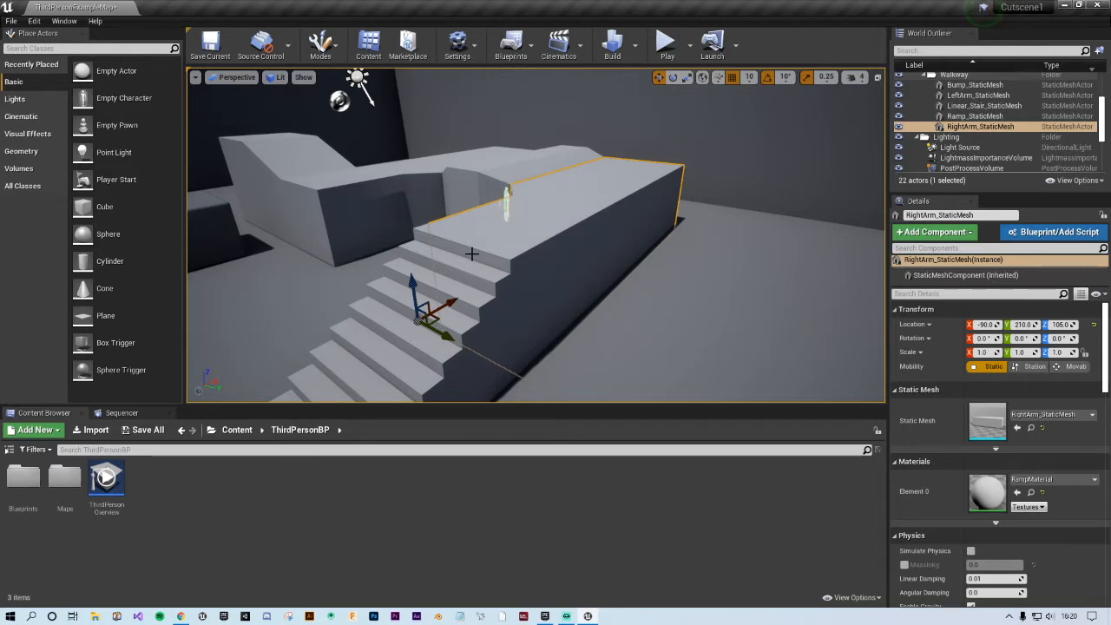
left_click(512, 205)
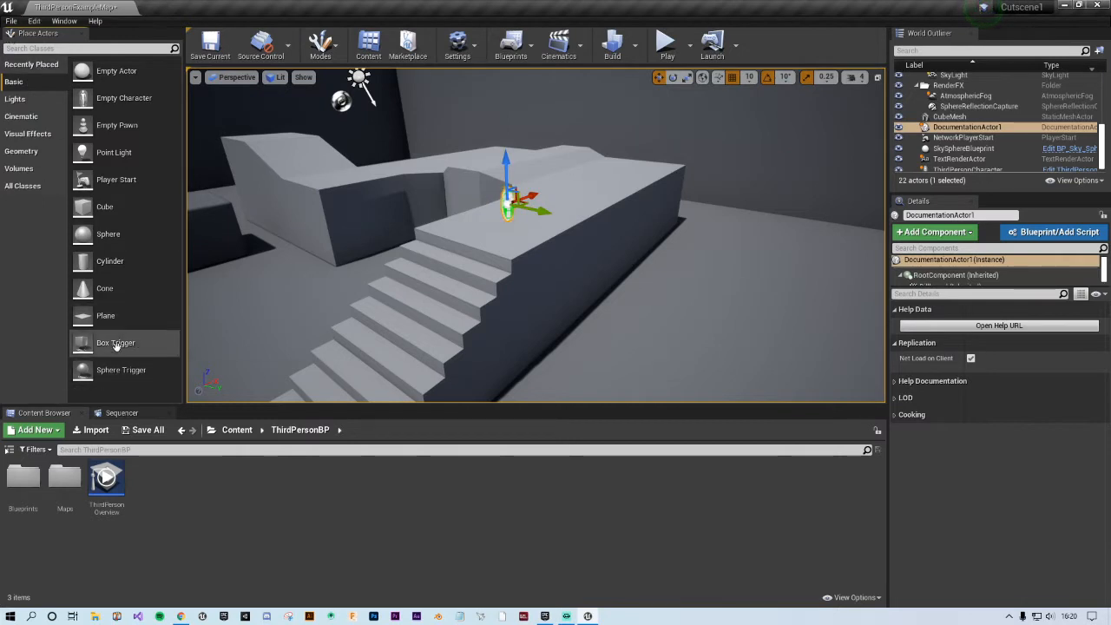
left_click_drag(115, 347, 512, 220)
right_click_drag(512, 220, 582, 305)
left_click_drag(583, 305, 570, 303)
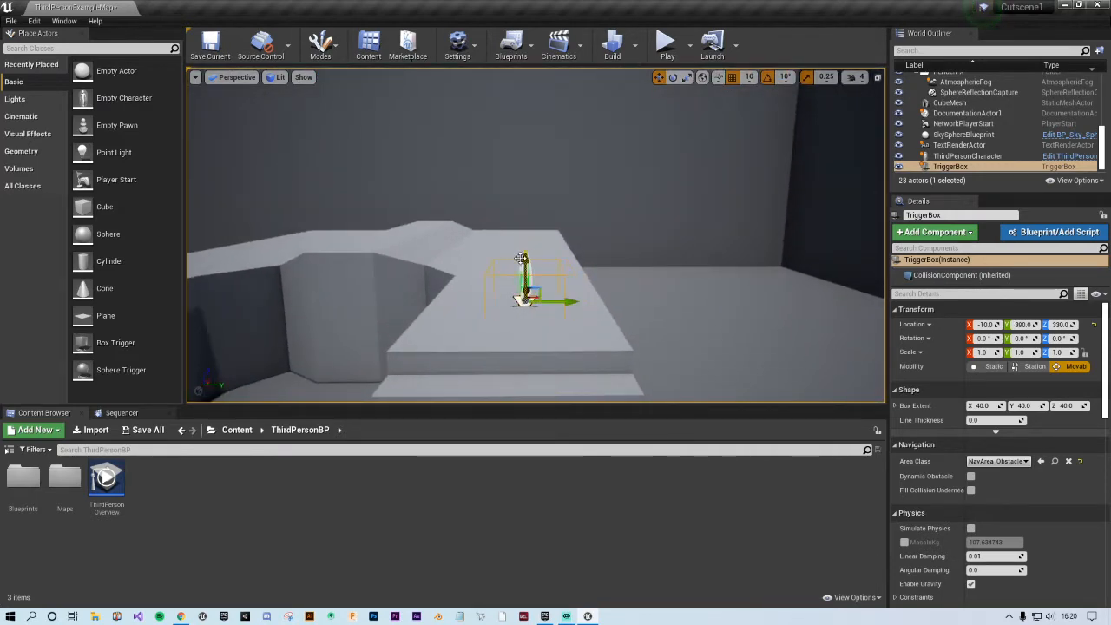
left_click_drag(519, 253, 518, 218)
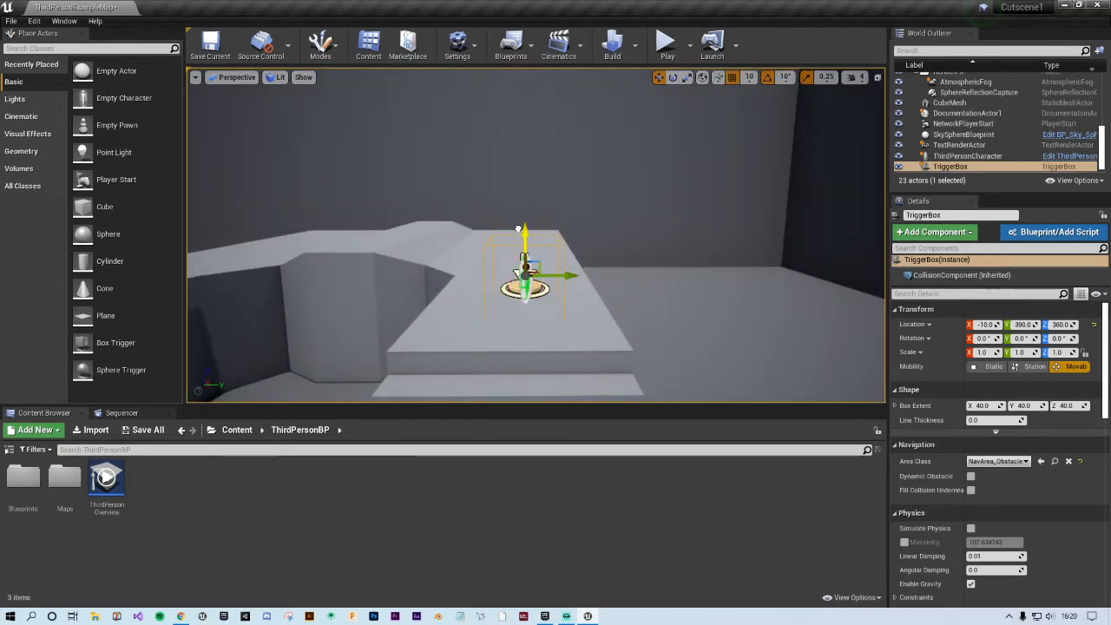
right_click_drag(525, 264, 553, 298)
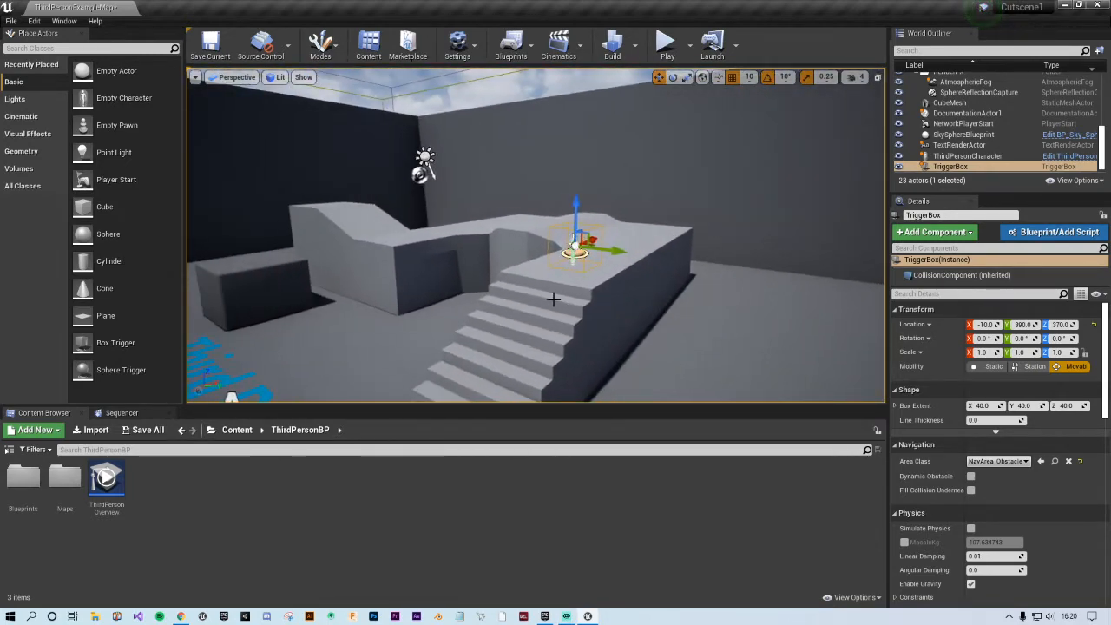
Step: Examine the level around the third-person character, the staircase and the trigger box
right_click_drag(581, 381, 486, 416)
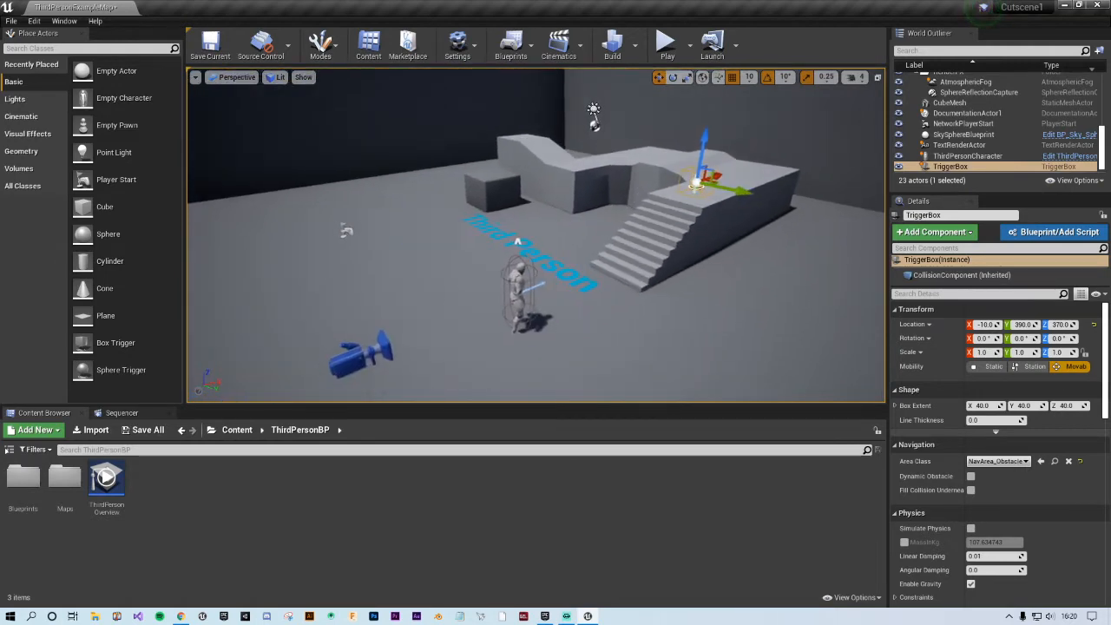
left_click(479, 296)
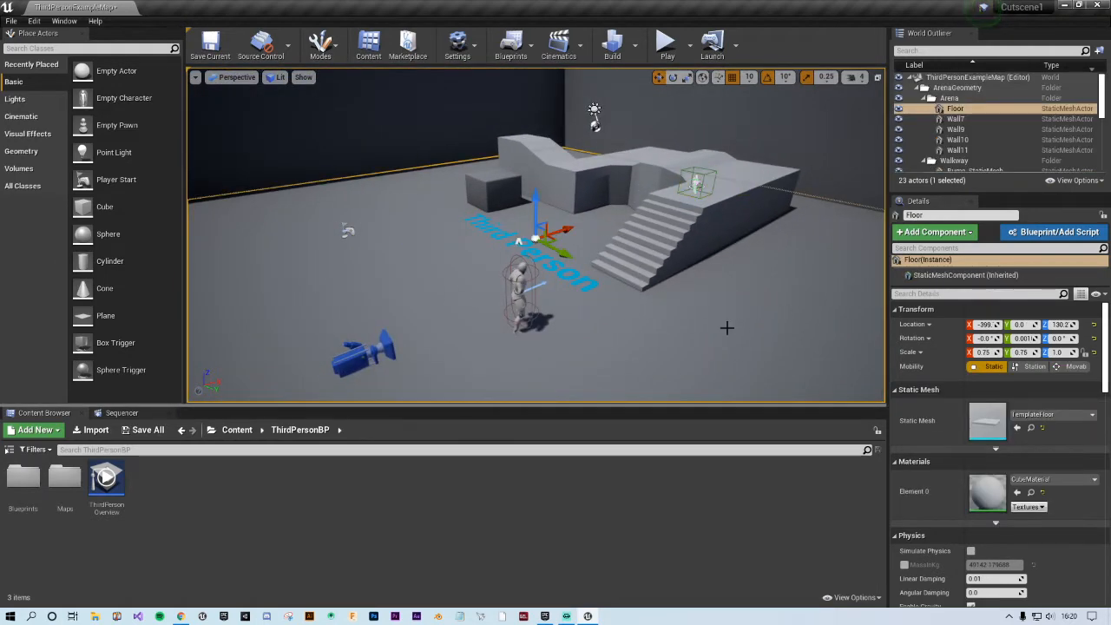
right_click_drag(727, 324, 716, 326)
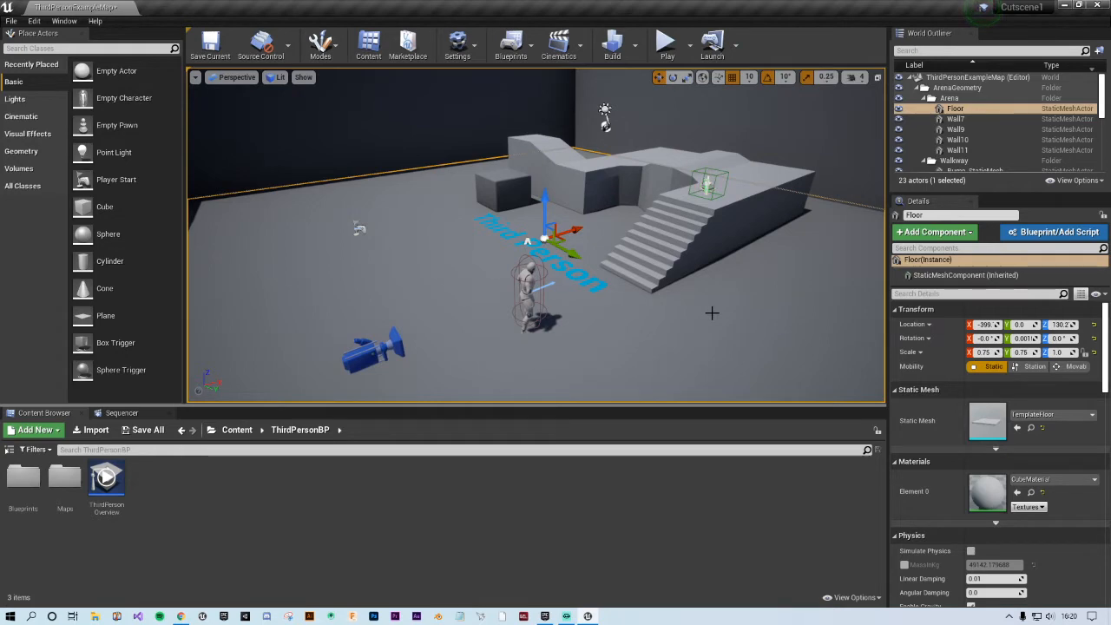
mouse_move(665, 317)
right_mouse_down()
mouse_move(720, 347)
mouse_move(729, 269)
mouse_move(694, 321)
mouse_move(686, 308)
mouse_move(692, 324)
mouse_move(673, 286)
mouse_move(661, 311)
right_mouse_up()
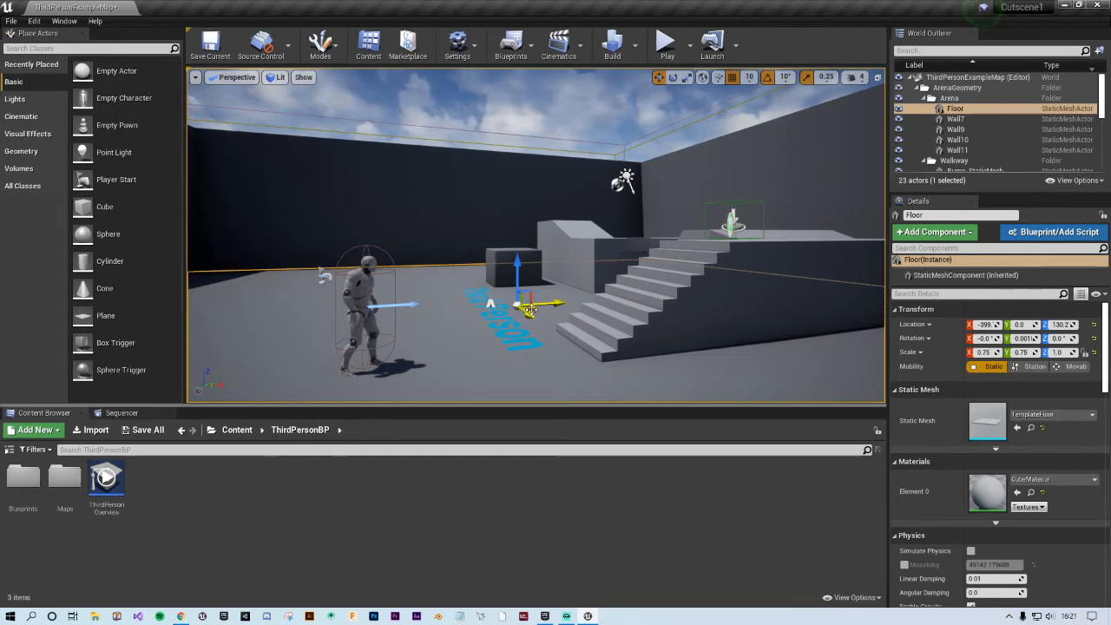
mouse_move(530, 310)
right_mouse_down()
mouse_move(543, 265)
mouse_move(526, 317)
mouse_move(512, 312)
right_mouse_up()
key("a")
key("s")
key("d")
key("w")
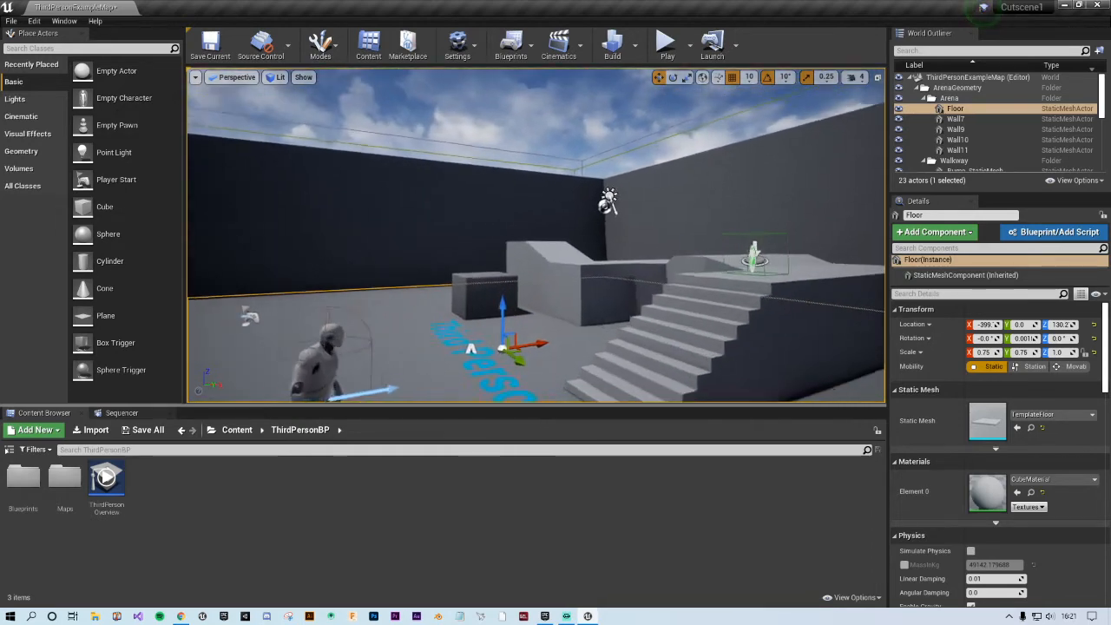
key("s")
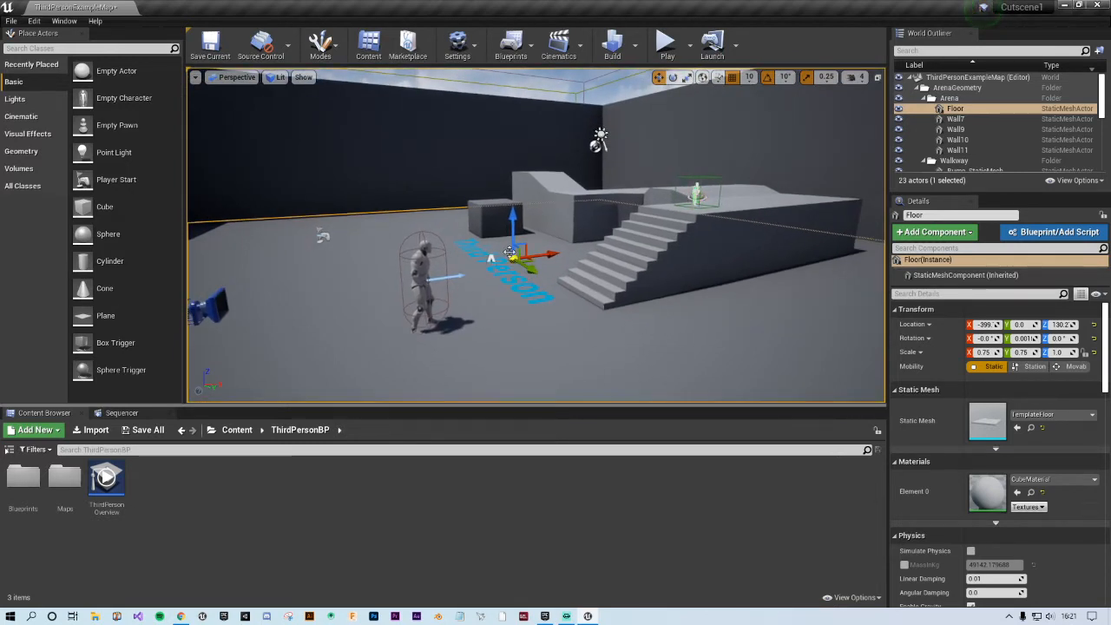
key("w")
mouse_move(510, 252)
right_mouse_down()
mouse_move(564, 165)
mouse_move(503, 239)
right_mouse_up()
key("s")
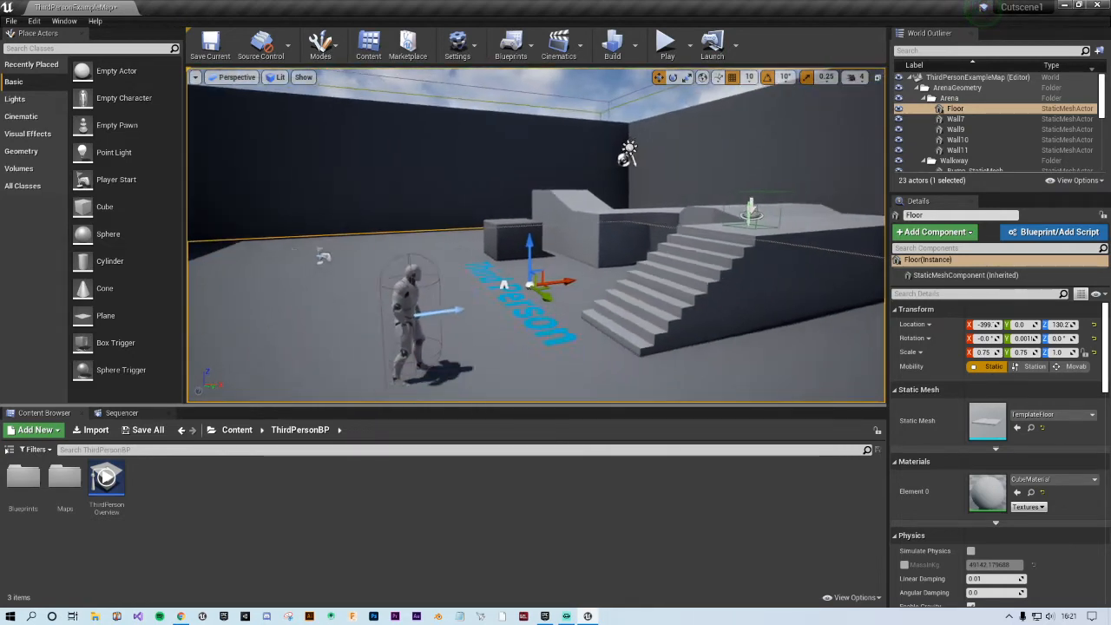
Step: Frame the perspective view on the staircase, walkway and trigger box as the shot for a cutscene camera
key("w")
right_click_drag(581, 283, 382, 365)
key("s")
key("w")
key("s")
key("w")
key("w")
key("d")
key("a")
key("s")
key("d")
key("w")
key("a")
right_click_drag(535, 235, 597, 195)
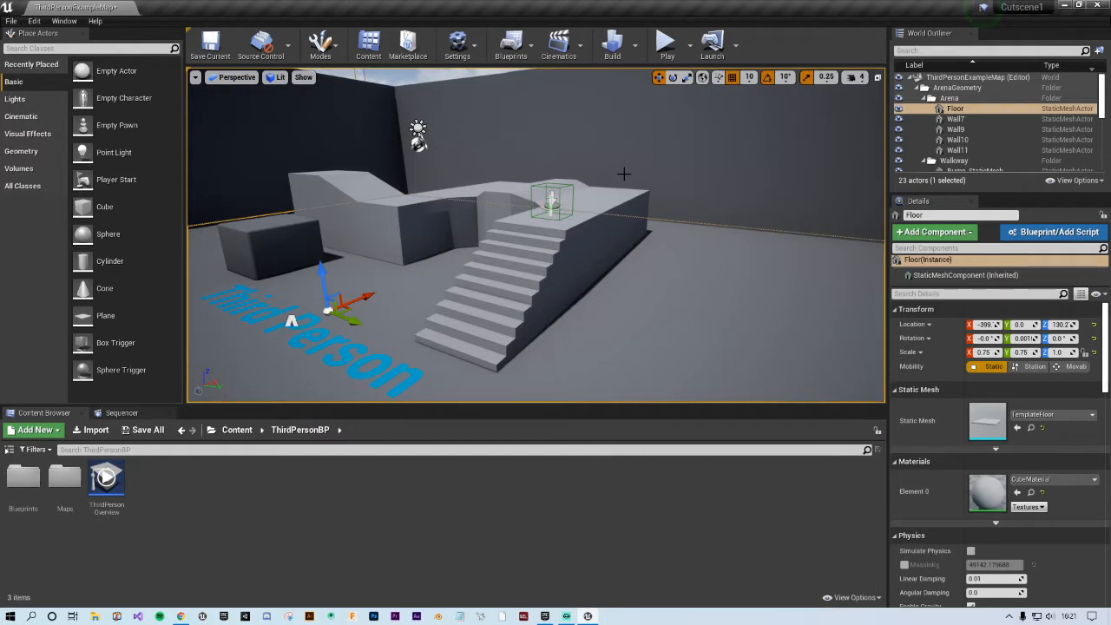
left_click(49, 118)
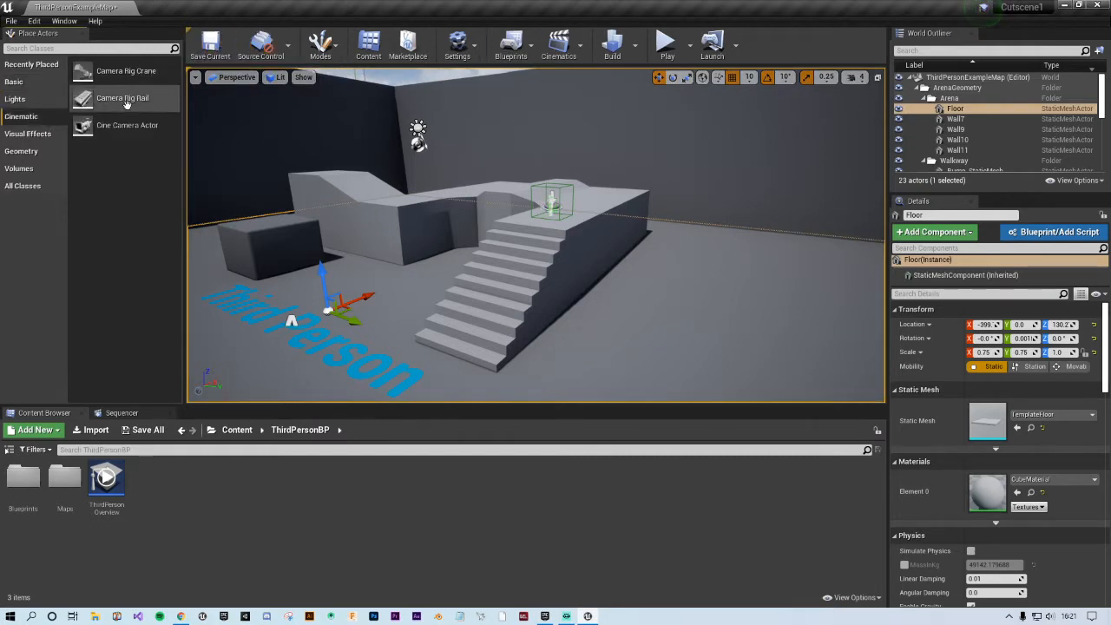
left_click(21, 66)
left_click(15, 81)
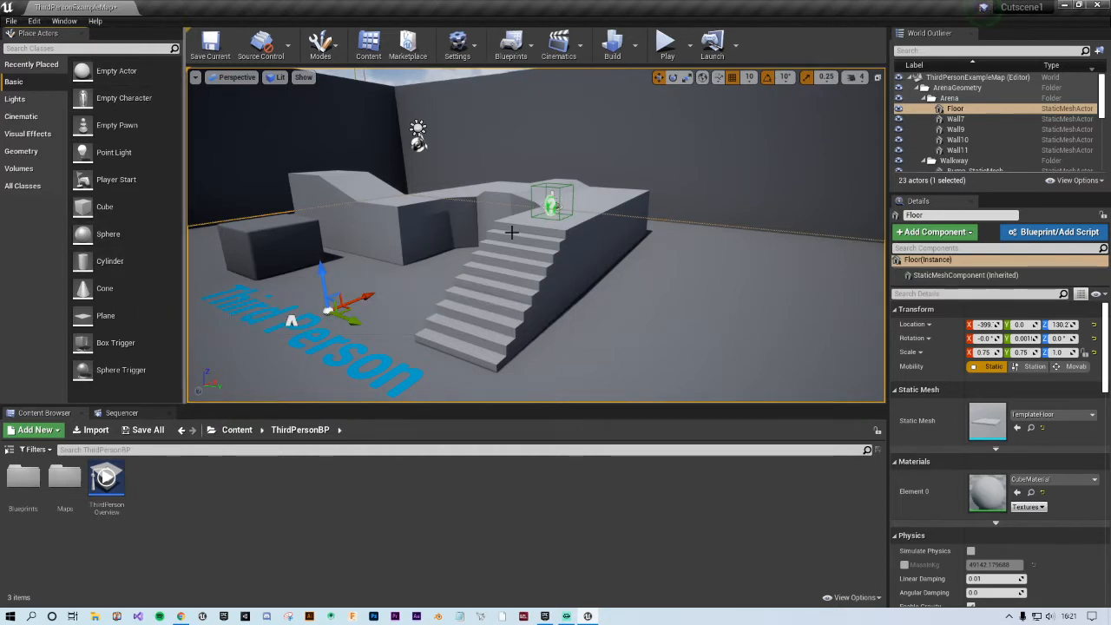
Step: Create a CameraActor at the current viewport position and check its placement beside the stairs
left_click(194, 78)
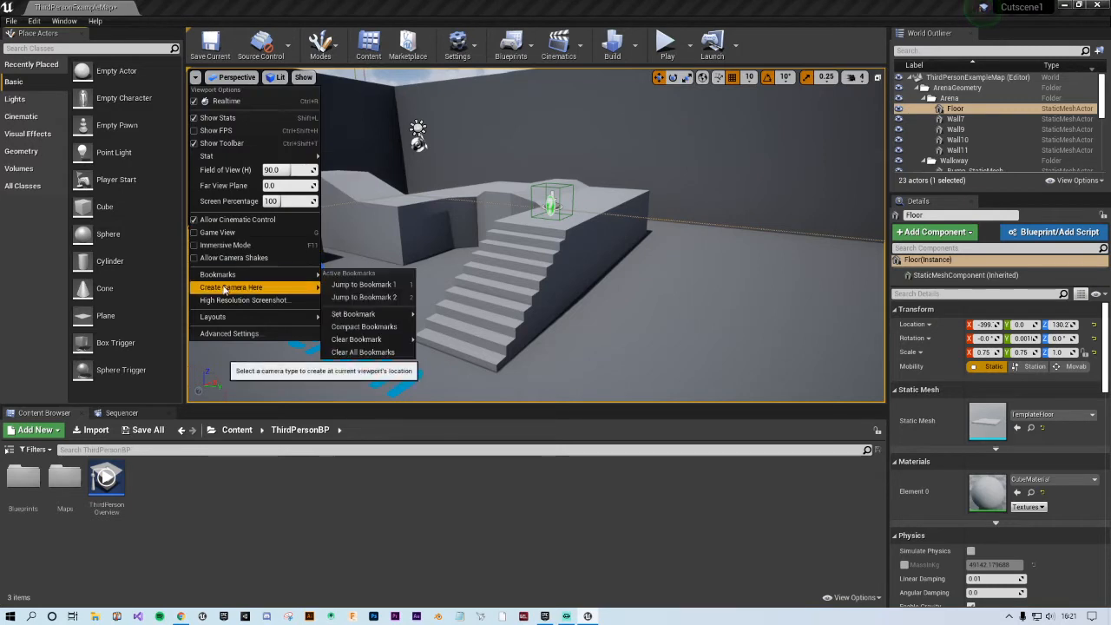
mouse_move(276, 287)
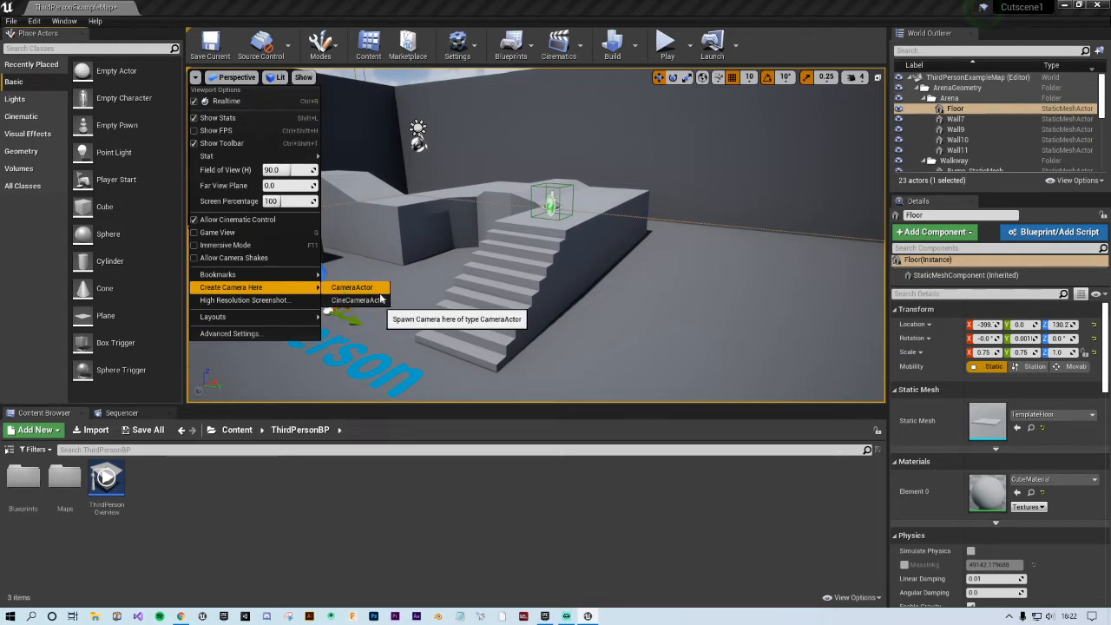
left_click(355, 287)
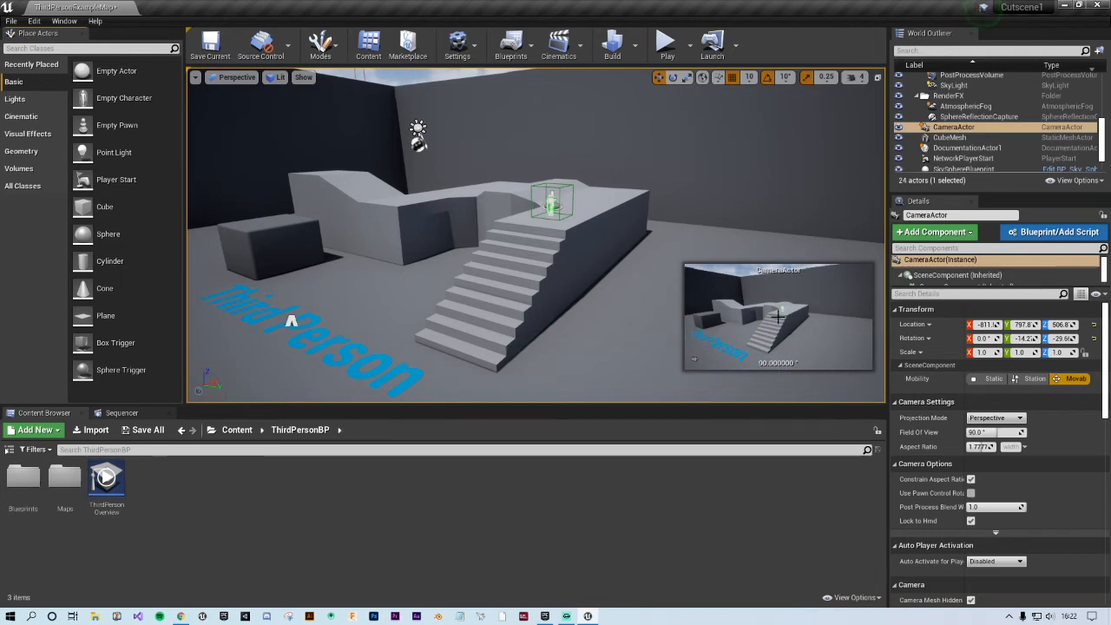
key("f")
right_click_drag(536, 235, 464, 271)
right_click_drag(402, 251, 506, 296)
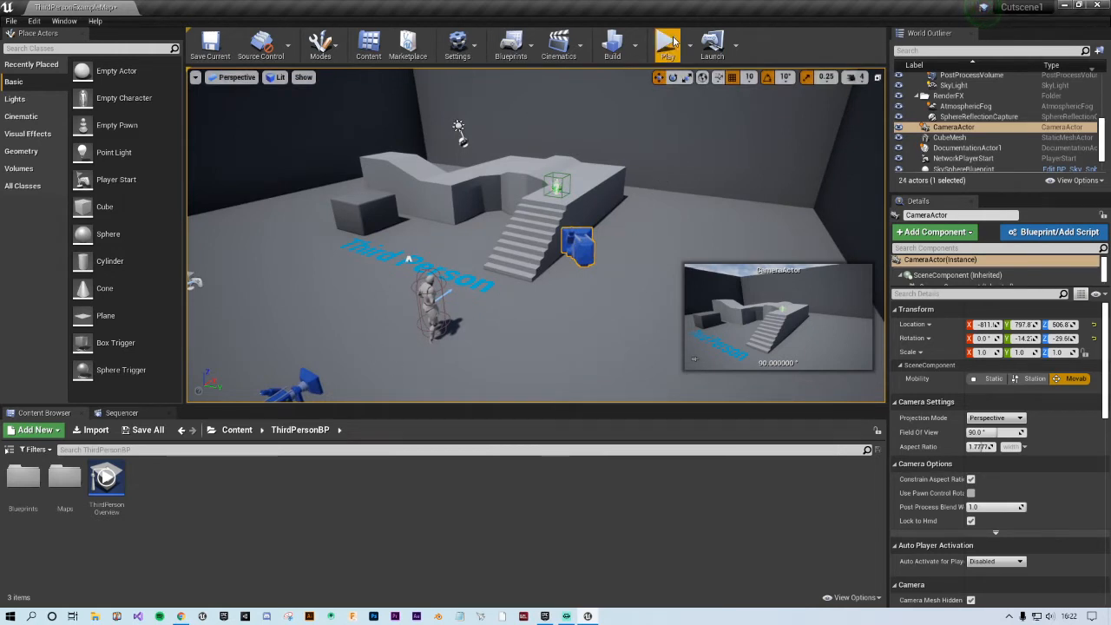
Step: Add a level sequence named Cutscene1 in the Content folder, keeping its playhead at frame 0
left_click(582, 50)
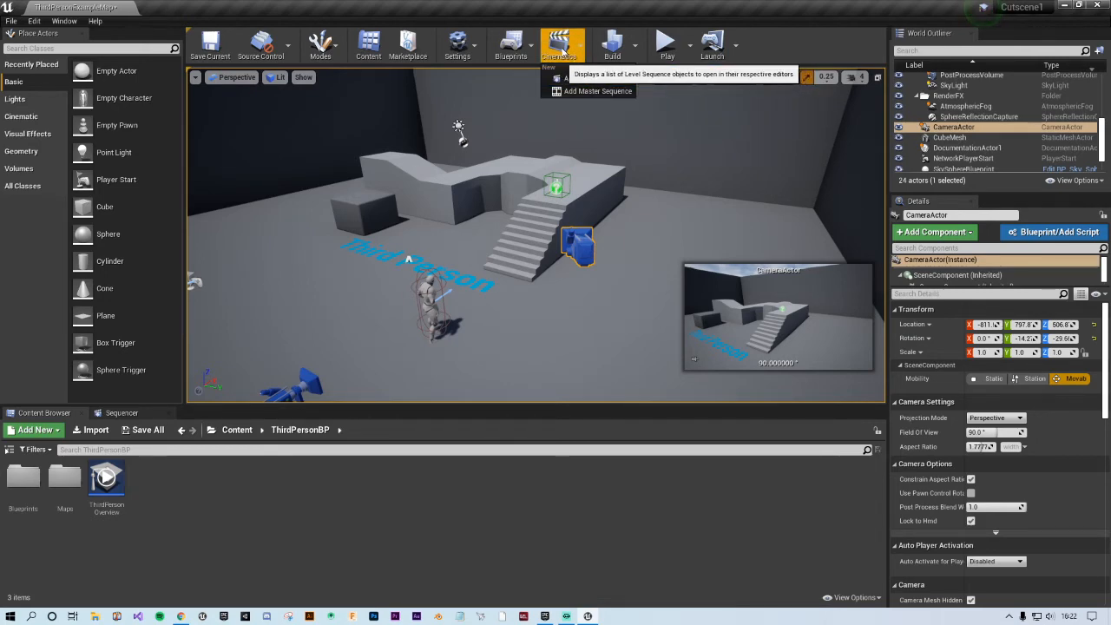
left_click(577, 79)
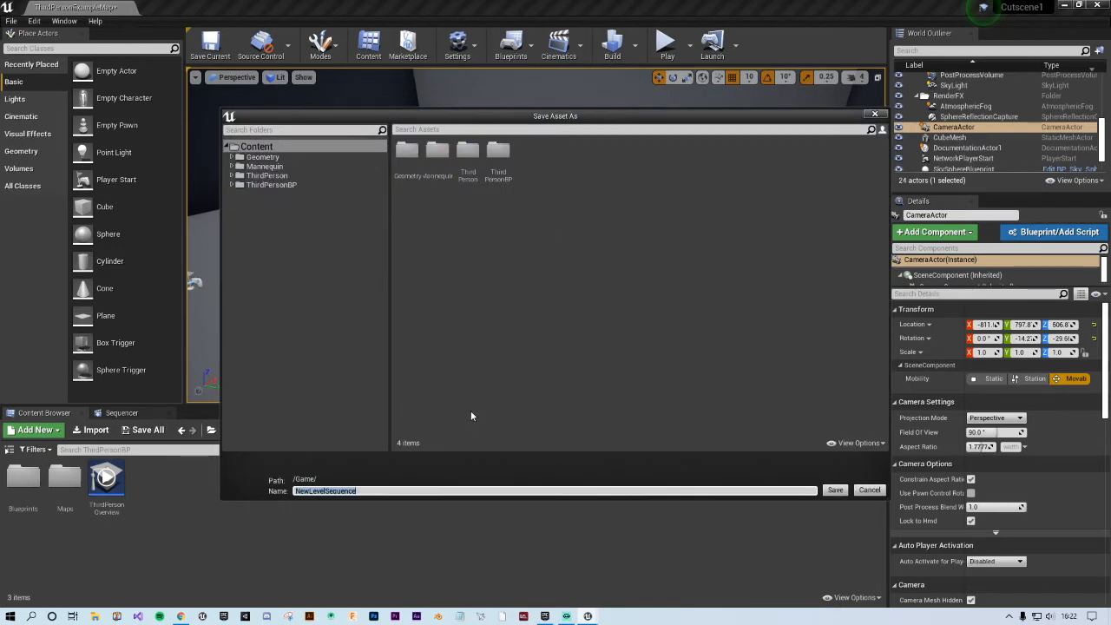
type("Cutscene1")
key("Return")
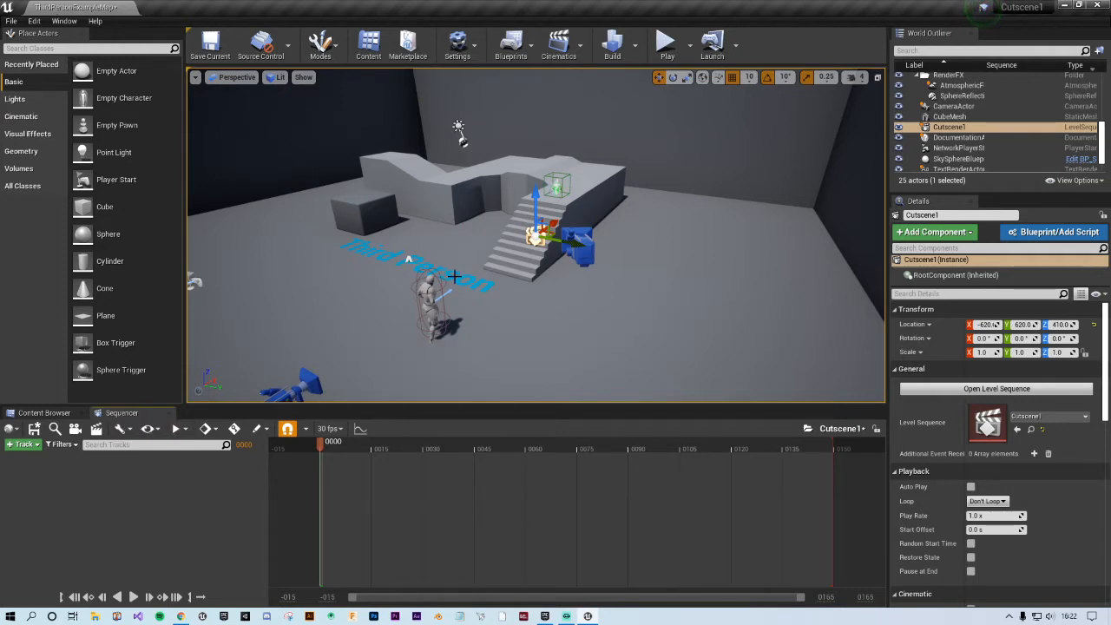
mouse_move(322, 455)
left_mouse_down()
mouse_move(811, 447)
mouse_move(316, 447)
left_mouse_up()
left_click_drag(318, 397, 322, 396)
mouse_move(322, 448)
left_mouse_down()
mouse_move(632, 448)
mouse_move(385, 448)
mouse_move(320, 469)
left_mouse_up()
Step: Select the CameraActor in the level and add it to the Cutscene1 sequence as an actor track
left_click(578, 253)
right_click_drag(572, 257, 659, 287)
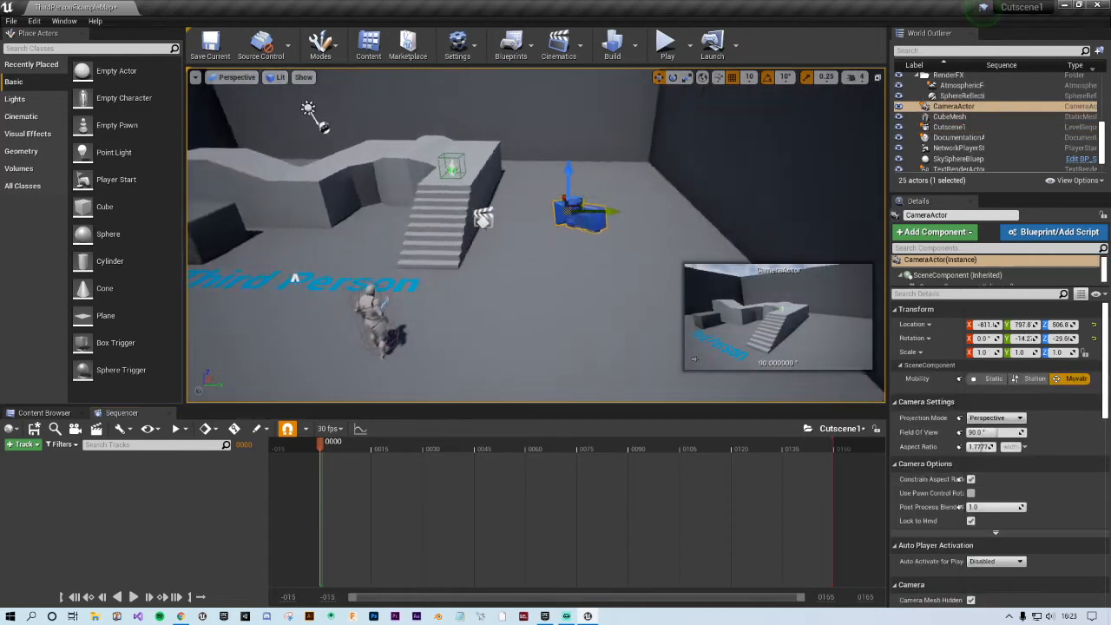
mouse_move(544, 273)
right_mouse_down()
mouse_move(660, 272)
mouse_move(538, 243)
mouse_move(530, 282)
mouse_move(544, 273)
right_mouse_up()
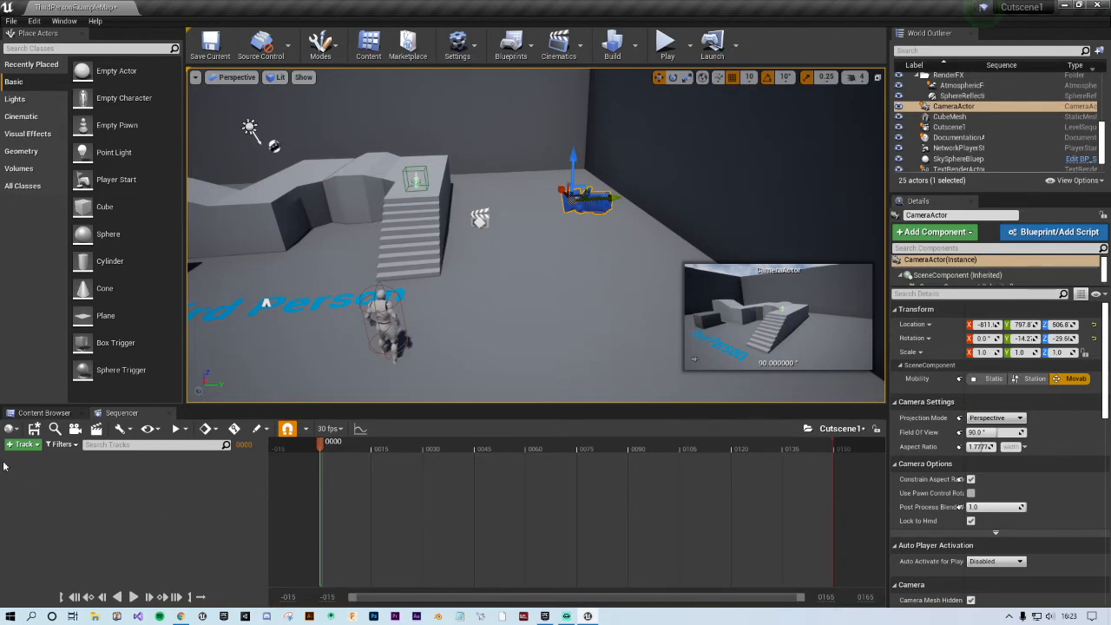
left_click(24, 444)
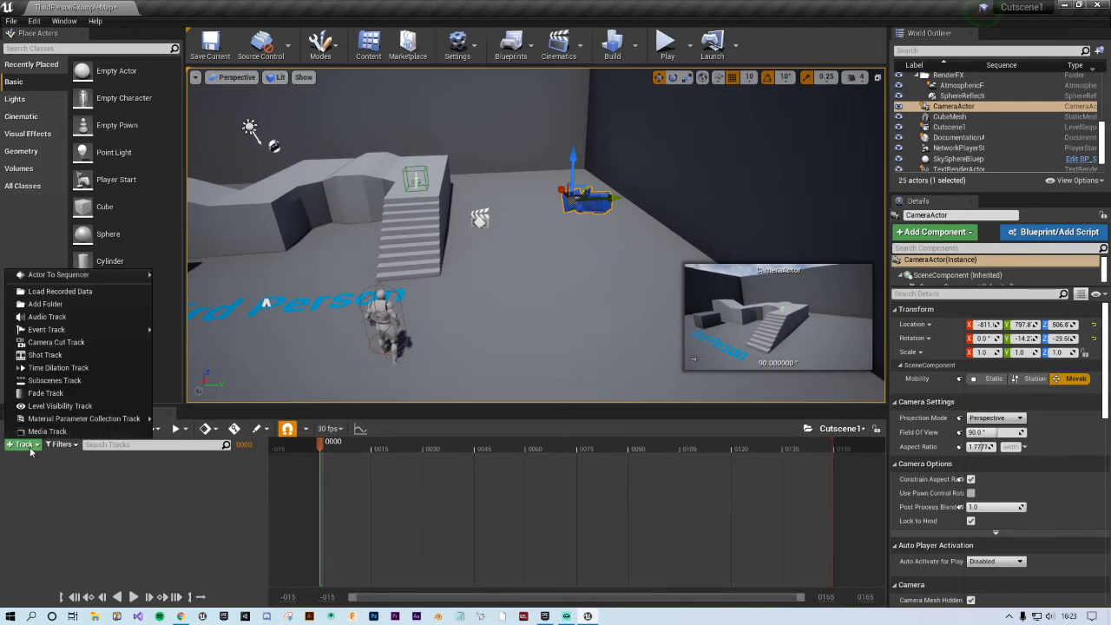
mouse_move(64, 278)
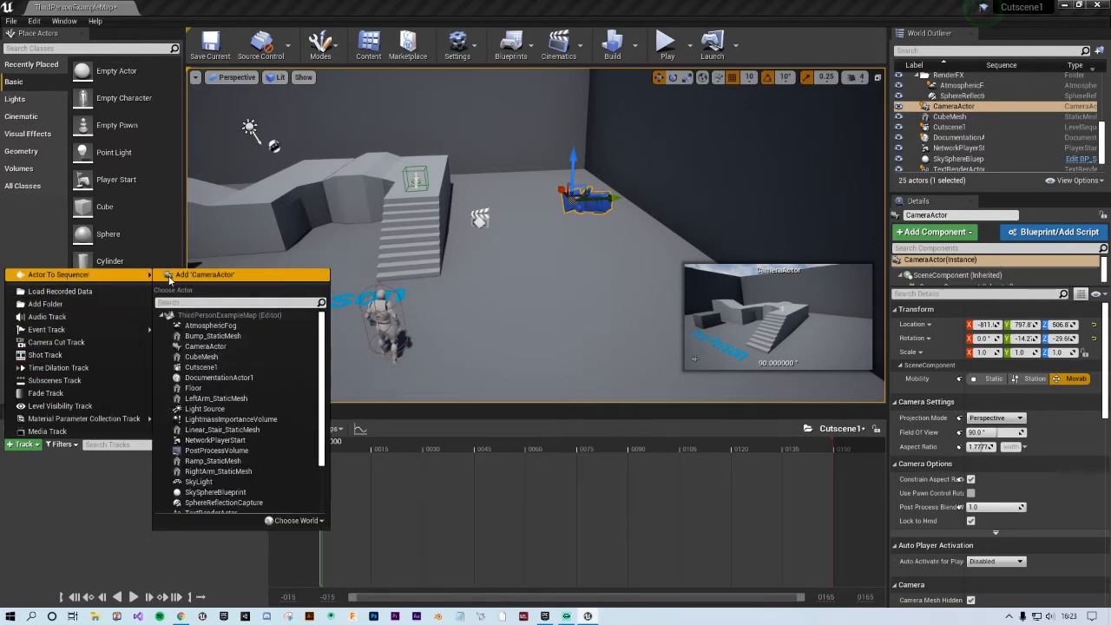
left_click(248, 274)
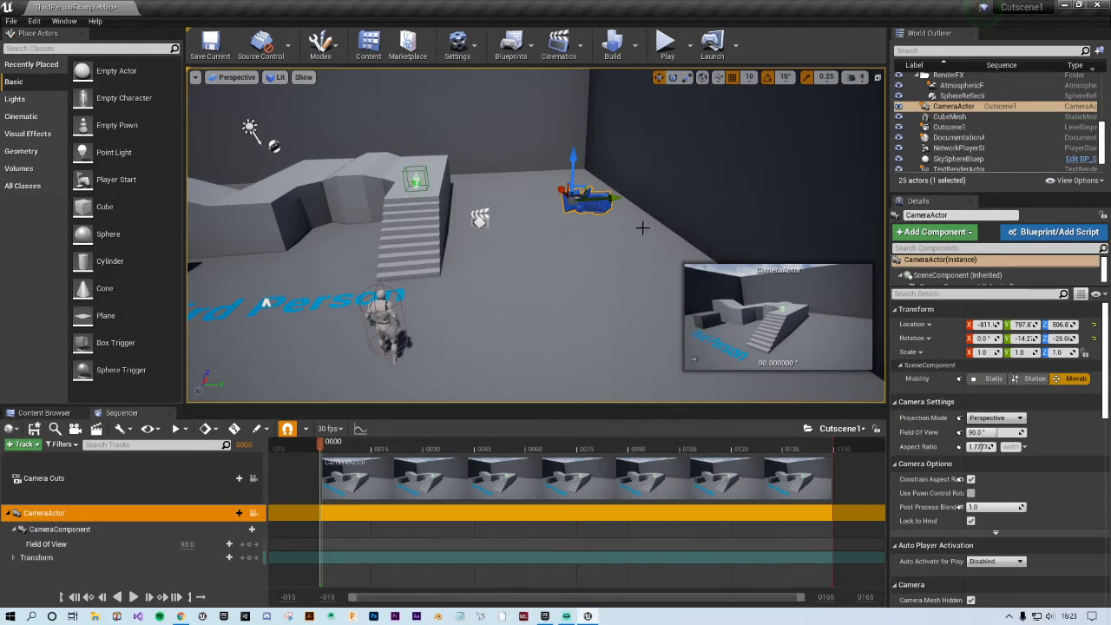
Step: Key the CameraActor's transform at frame 0 and expand it to show the location, rotation and scale channels
left_click(14, 558)
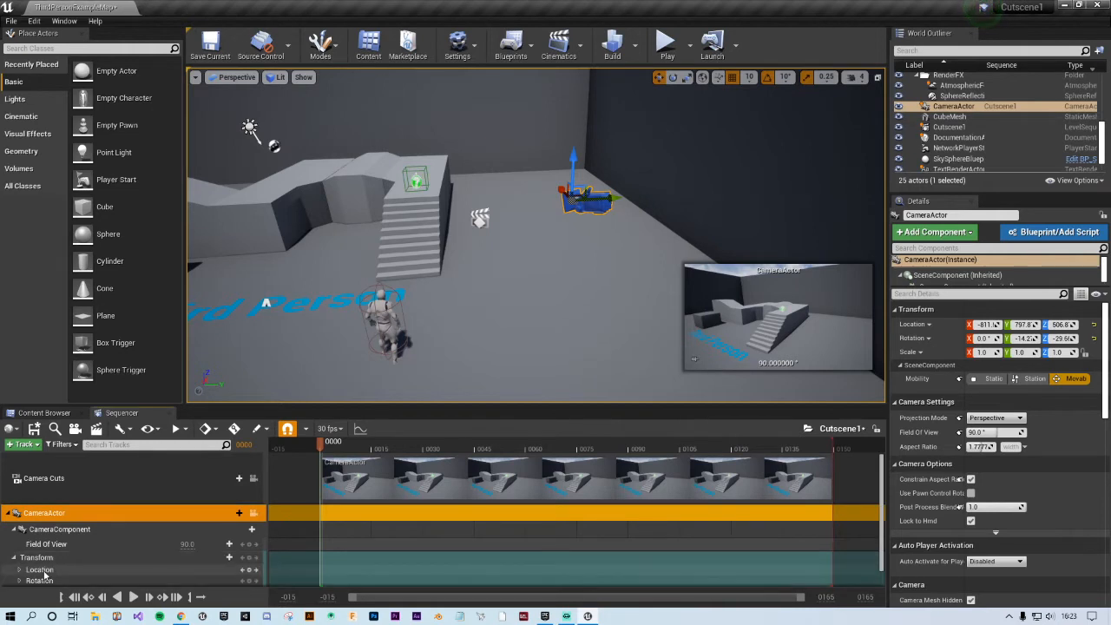
left_click(14, 558)
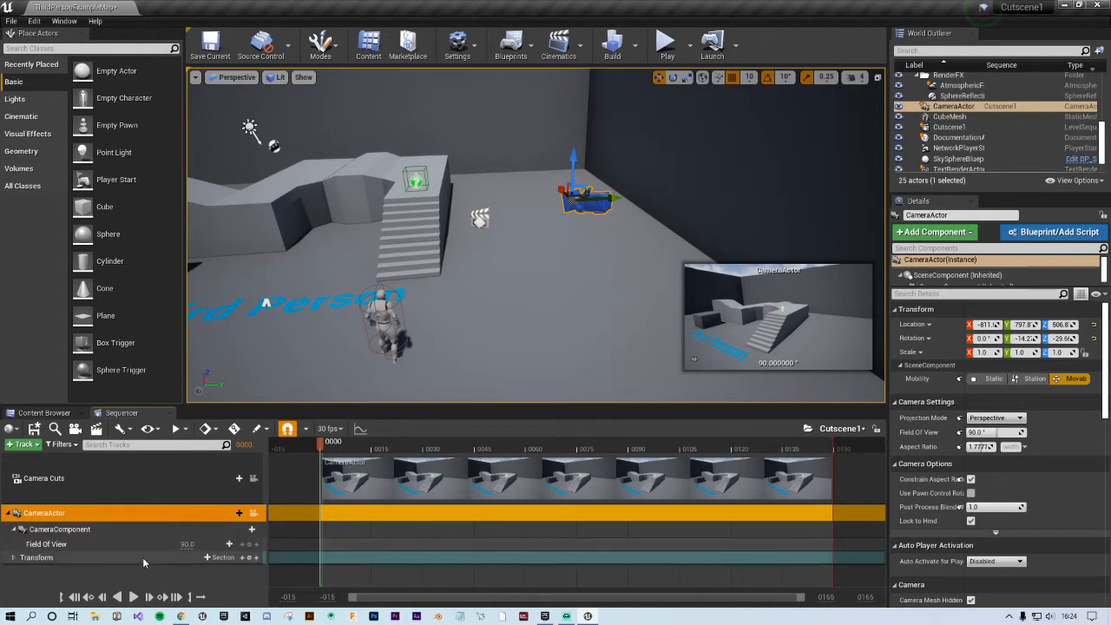
left_click(248, 557)
left_click(13, 558)
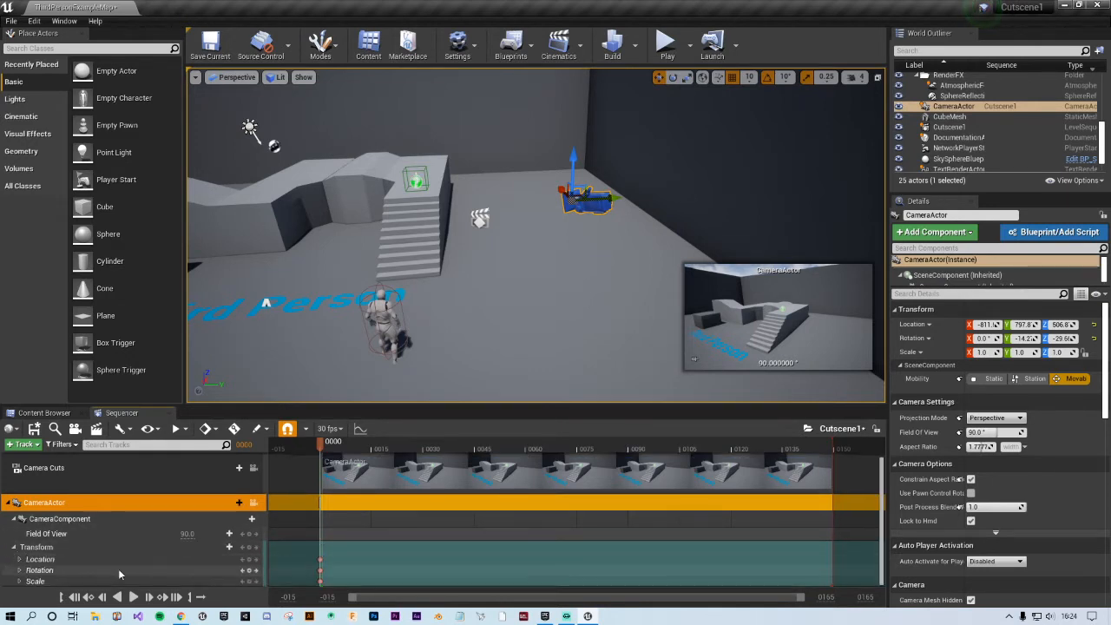
Step: Inspect the location and rotation channels under the CameraActor's transform, then collapse the Transform track
left_click(20, 559)
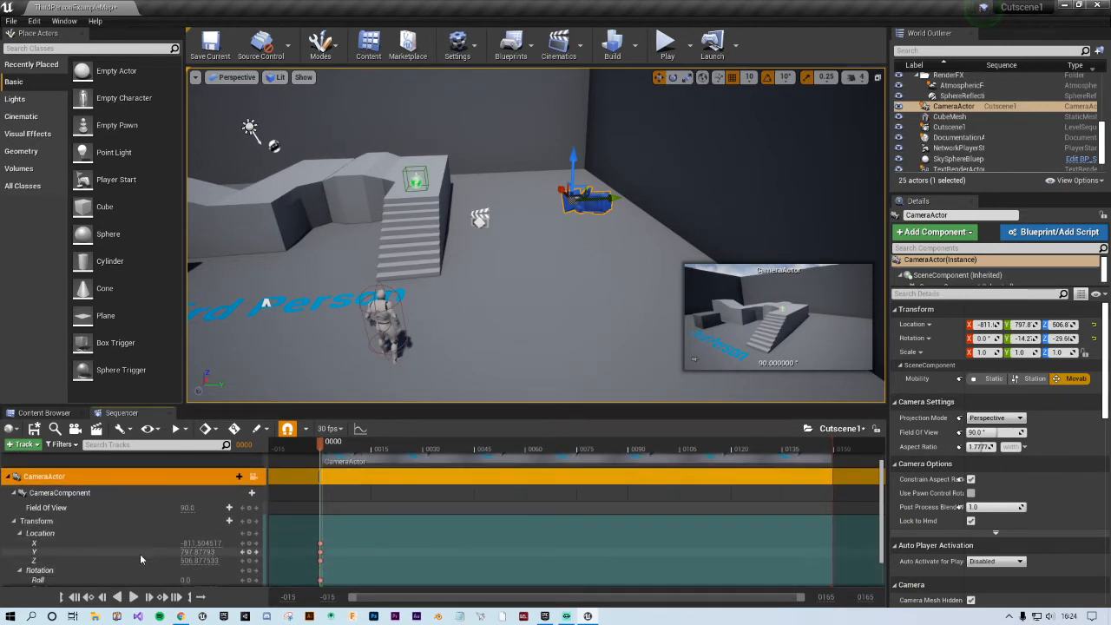
left_click(19, 571)
left_click(21, 544)
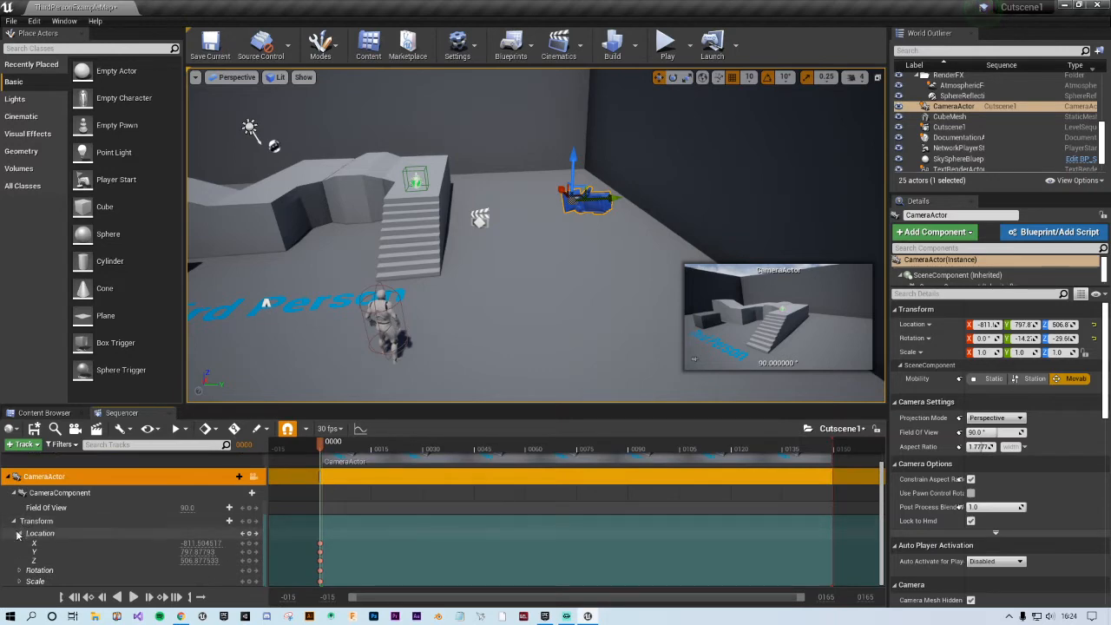
left_click(43, 533)
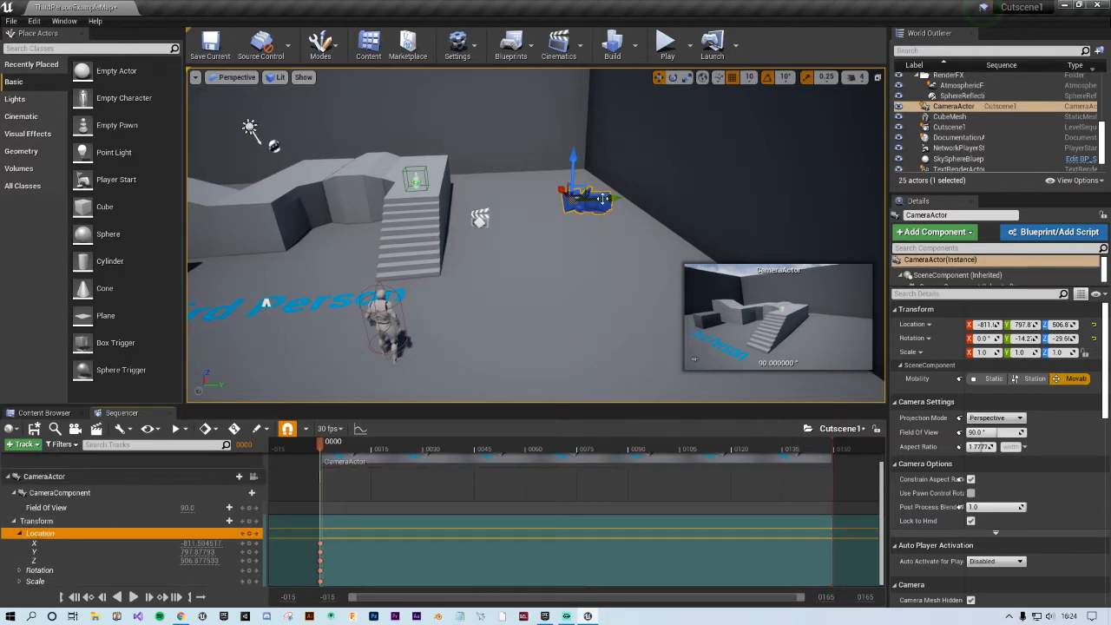
right_click_drag(621, 205, 538, 178)
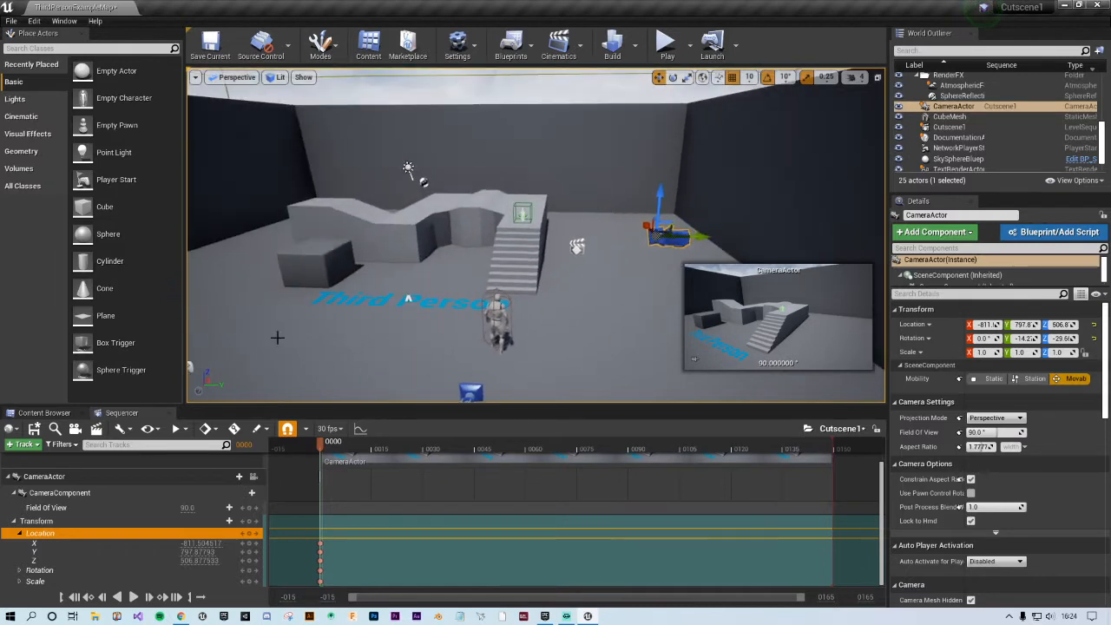
left_click(18, 533)
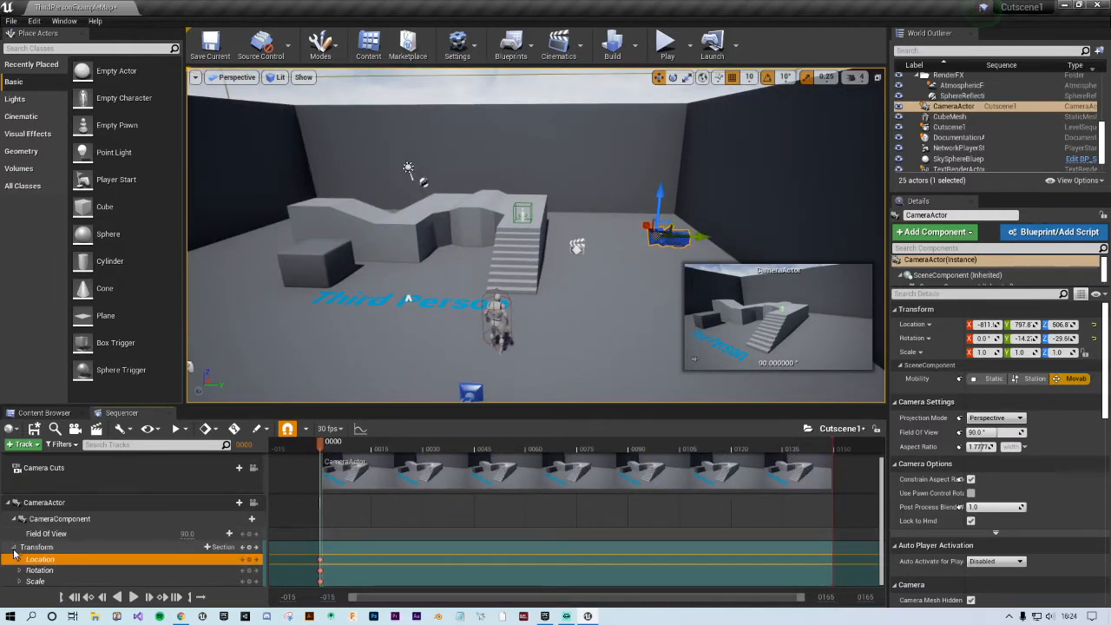
left_click(14, 546)
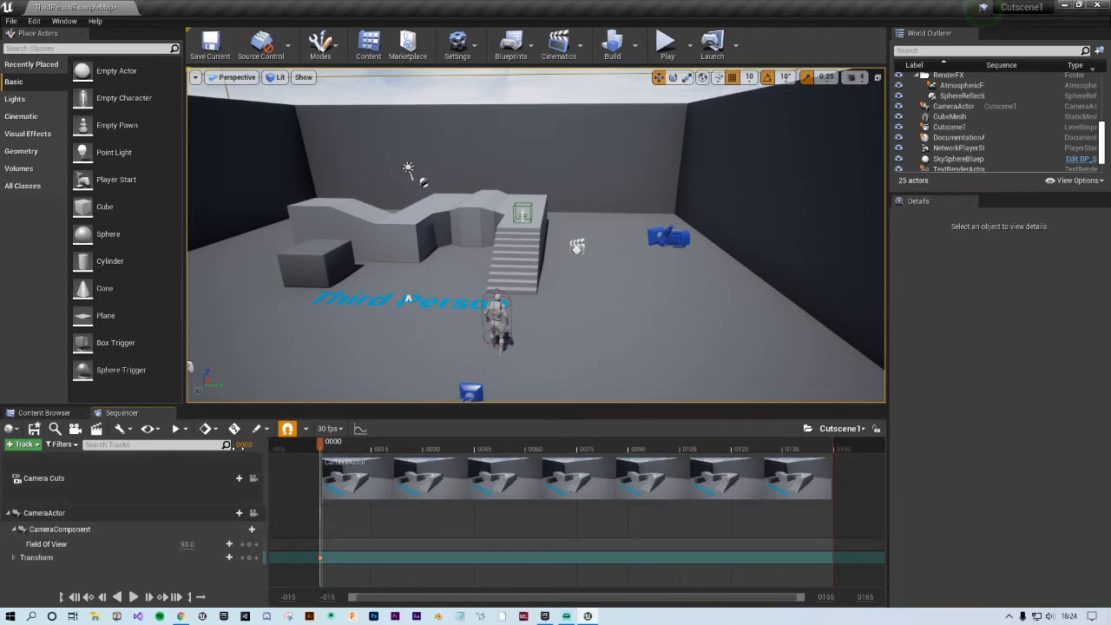
left_click(232, 430)
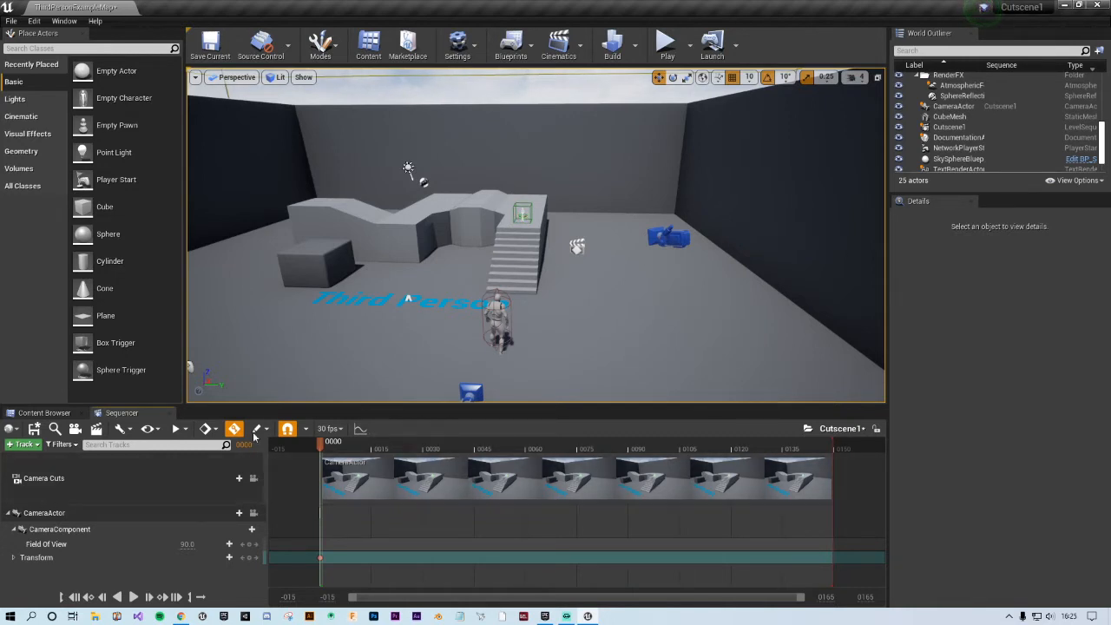
left_click_drag(322, 447, 577, 447)
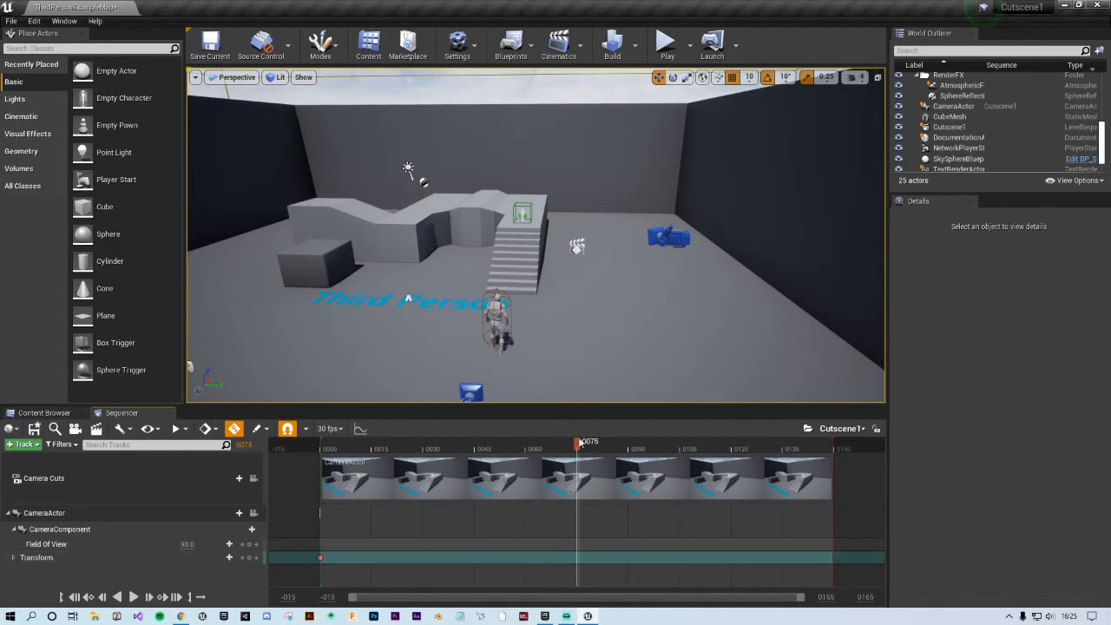
left_click_drag(579, 447, 321, 453)
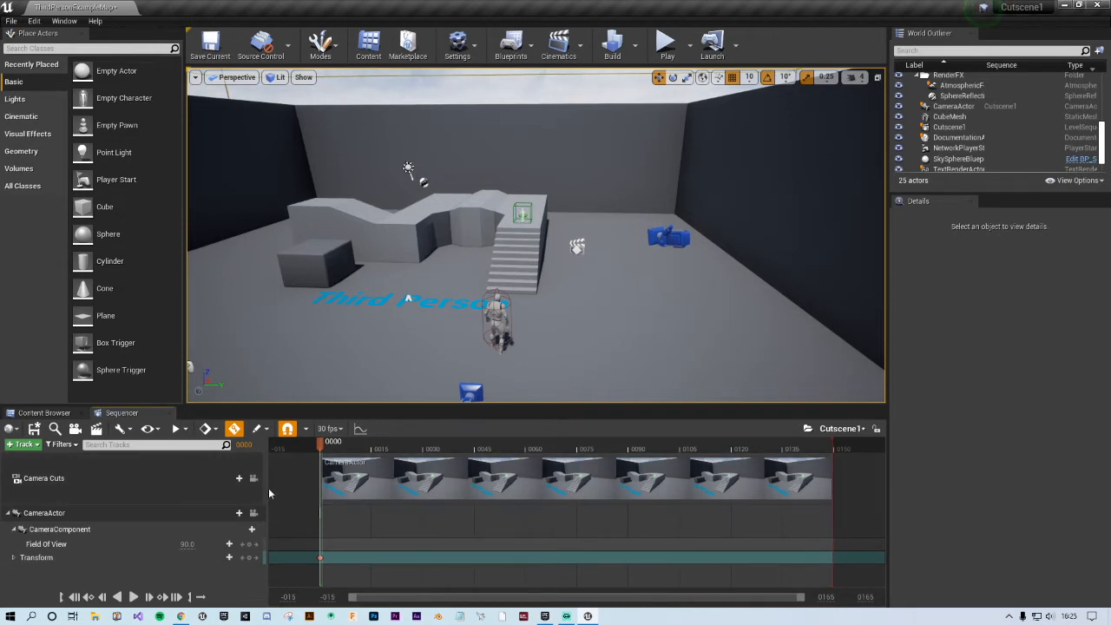
left_click(234, 428)
left_click(233, 430)
left_click(234, 428)
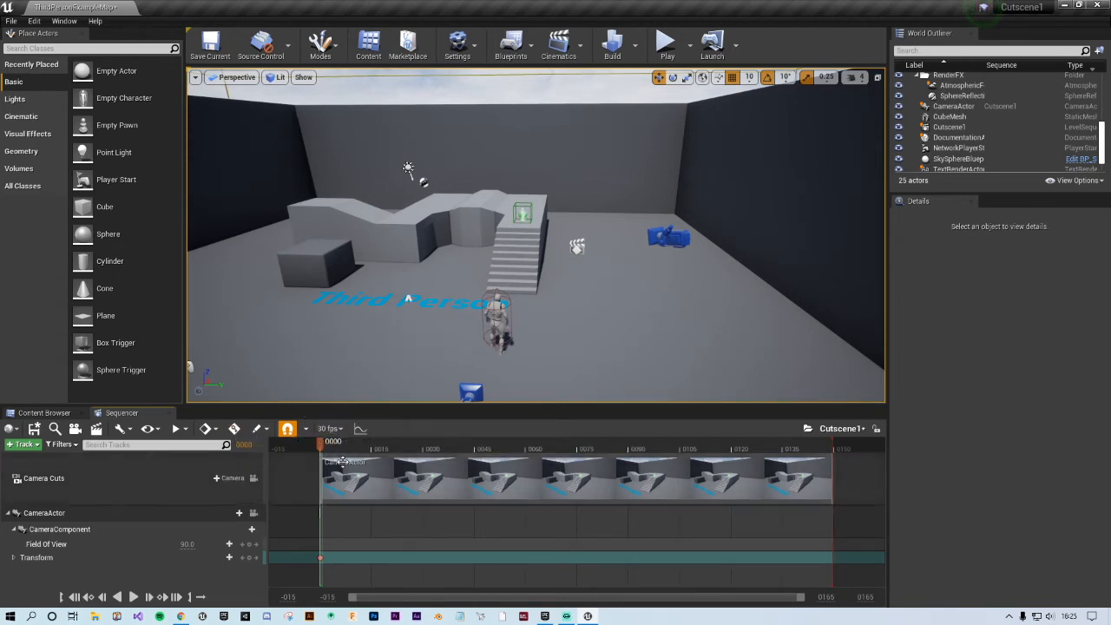
Step: Move the playhead to frame 75 and pilot the CameraActor to the opposite side of the walkway, facing the cube and stairs
left_click_drag(321, 442, 579, 446)
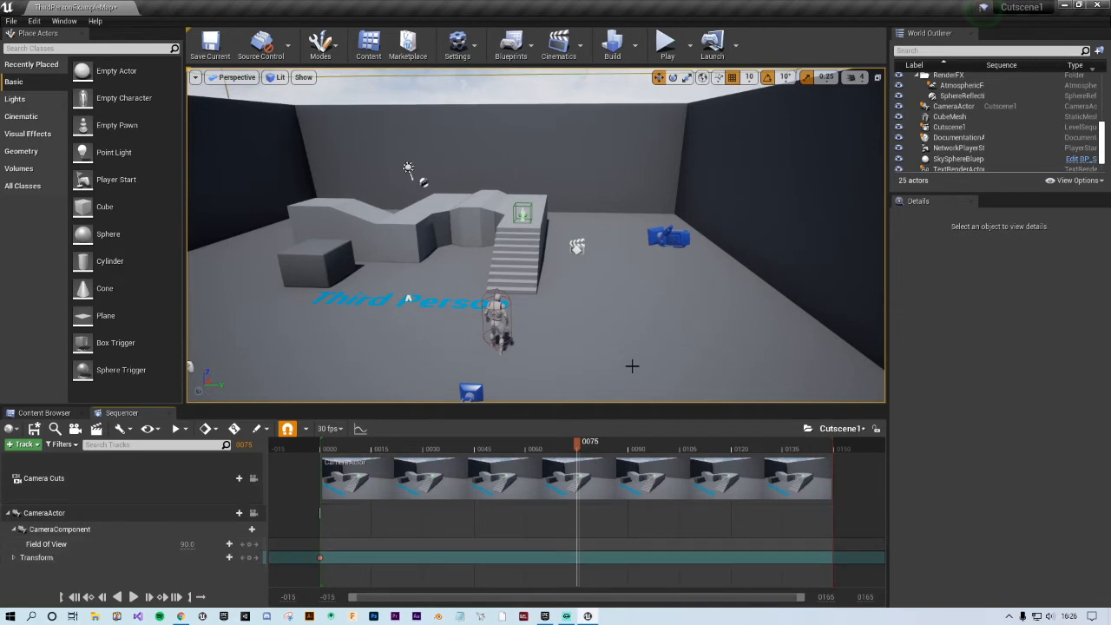
left_click(670, 238)
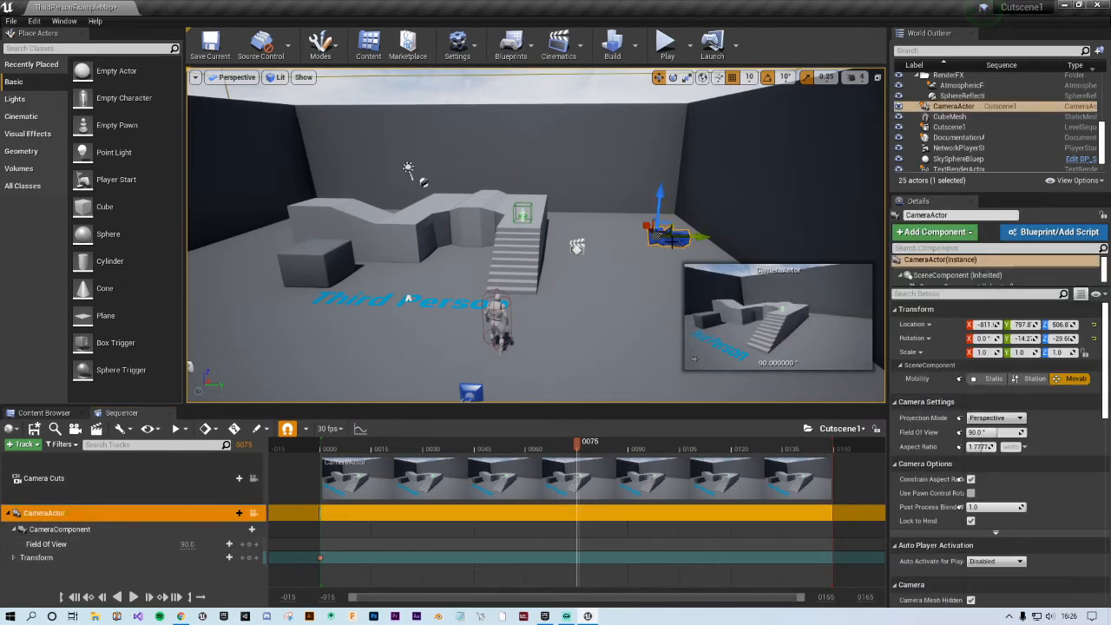
right_click(679, 240)
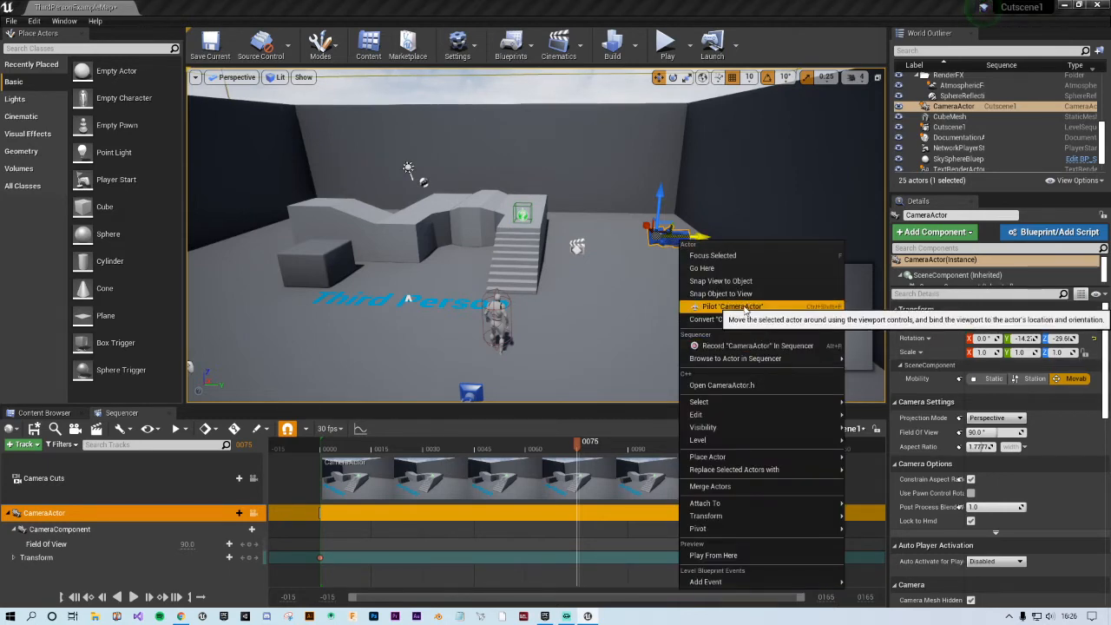
left_click(700, 308)
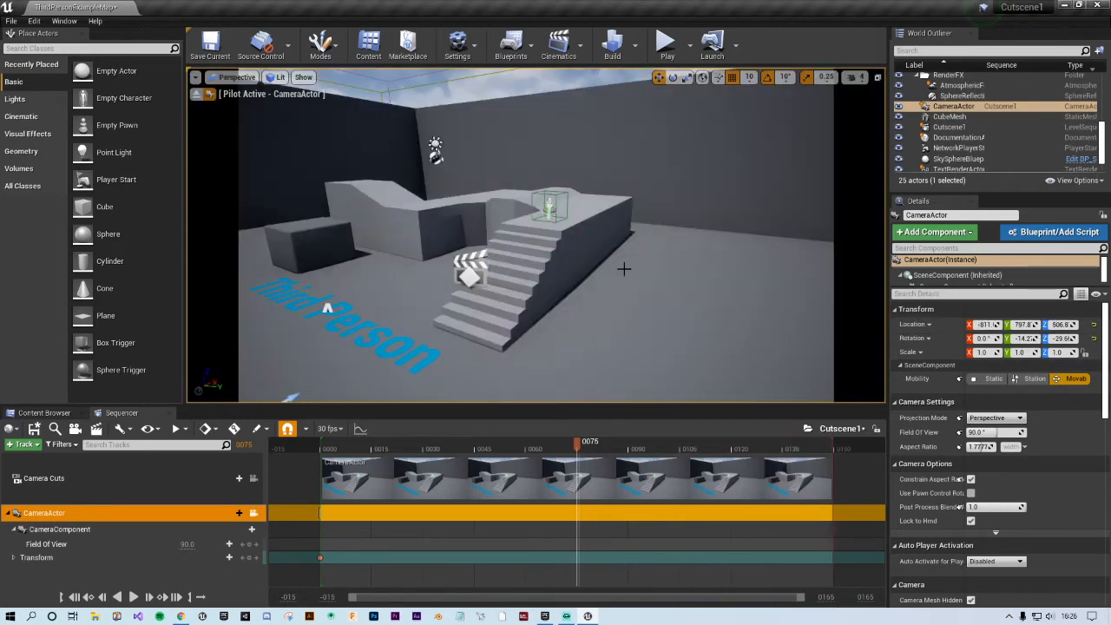
left_click(579, 227)
right_click_drag(579, 227, 786, 295)
right_click_drag(572, 271, 545, 258)
right_click_drag(831, 284, 517, 287)
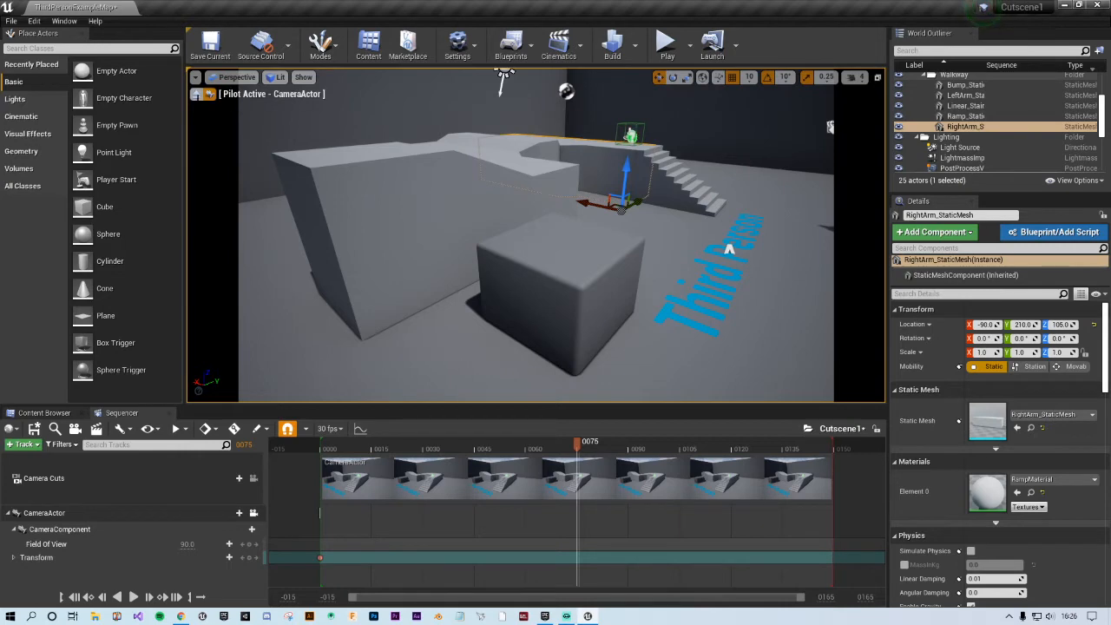
Step: Stop piloting the CameraActor and key its transform at frame 75
left_click(197, 97)
right_click_drag(630, 216, 456, 170)
mouse_move(578, 263)
right_mouse_down()
mouse_move(694, 295)
mouse_move(824, 286)
mouse_move(578, 268)
right_mouse_up()
key("s")
key("w")
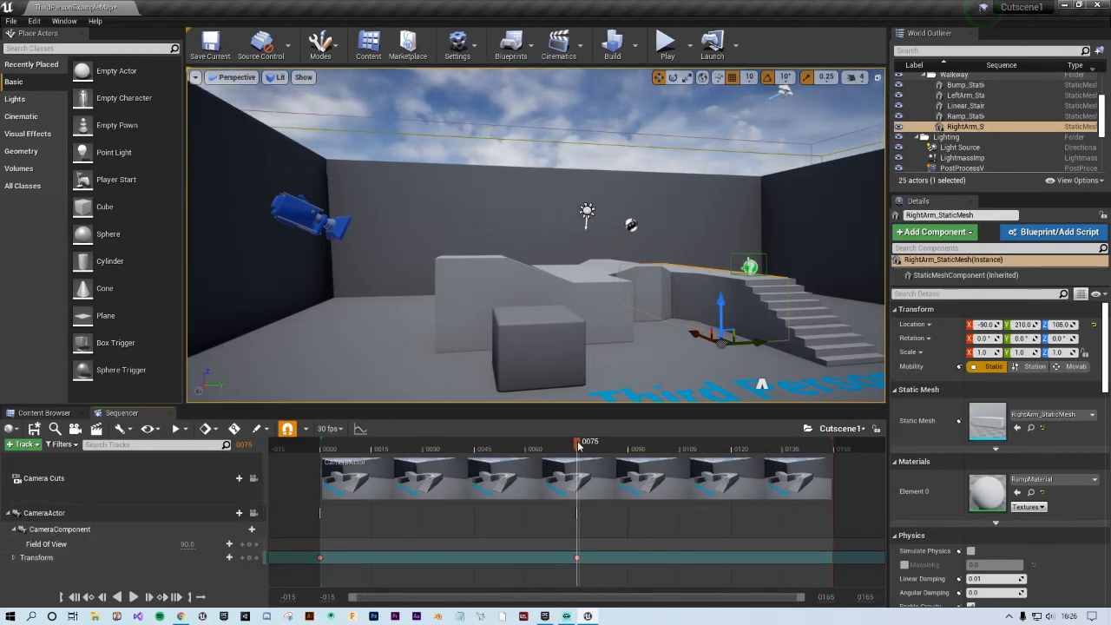
right_click_drag(535, 235, 573, 344)
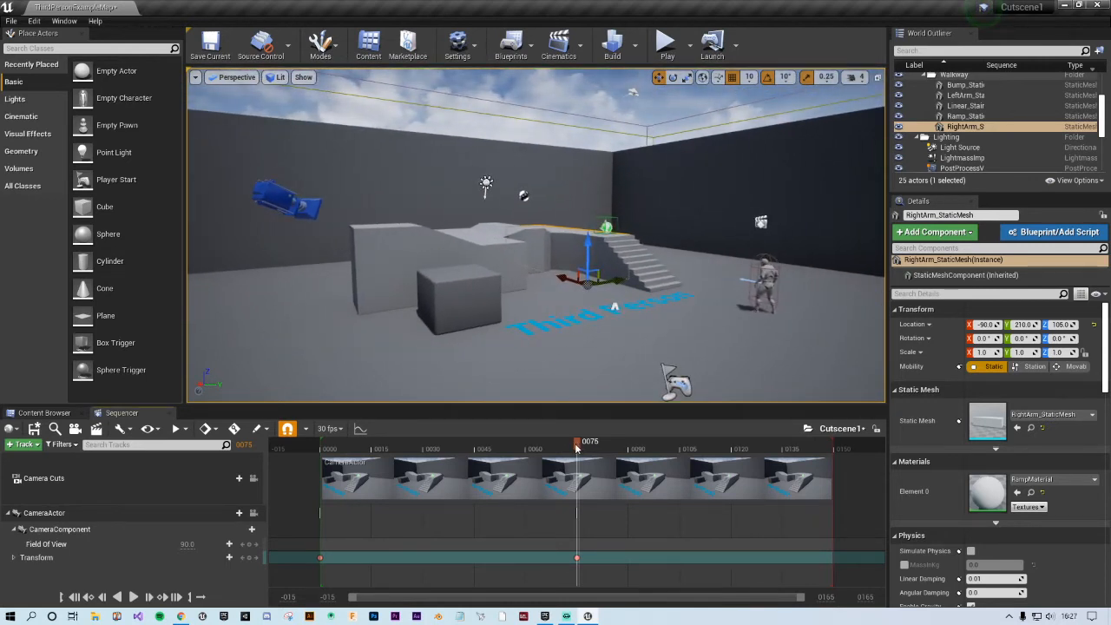
Step: Play the sequence from frame 0 to check the camera's movement in the level, then return the playhead to frame 0
left_click_drag(577, 445, 325, 491)
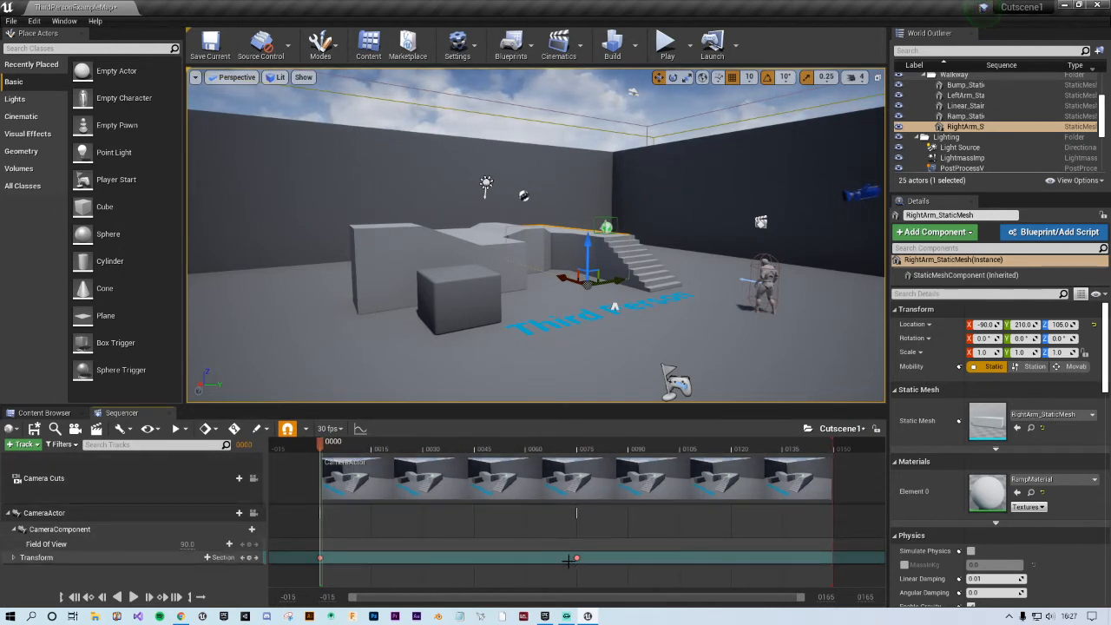
left_click(133, 597)
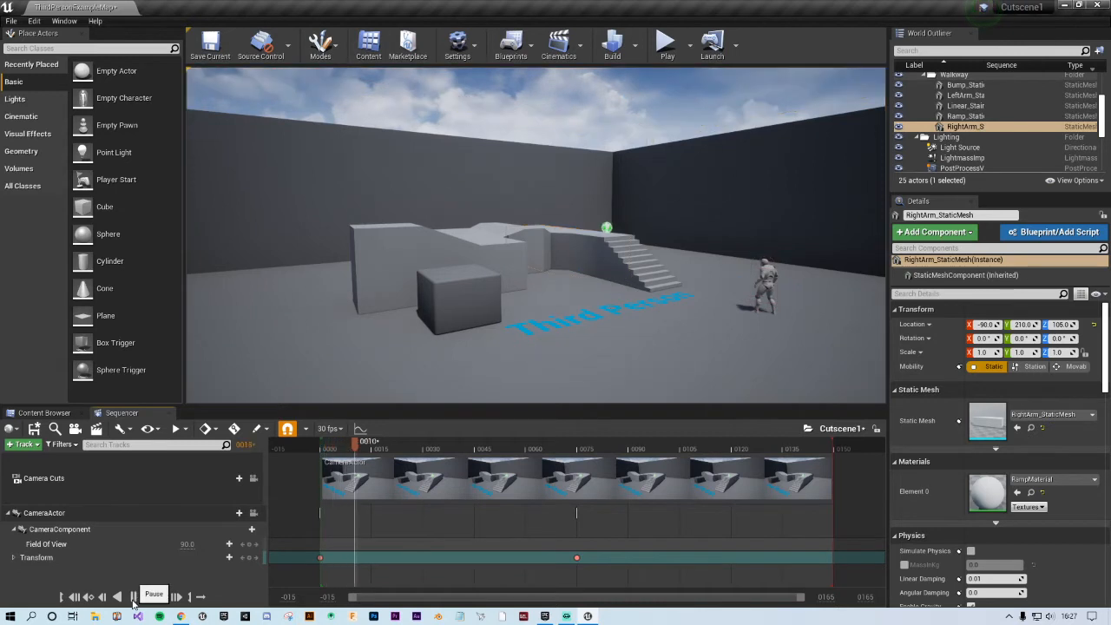
left_click(132, 596)
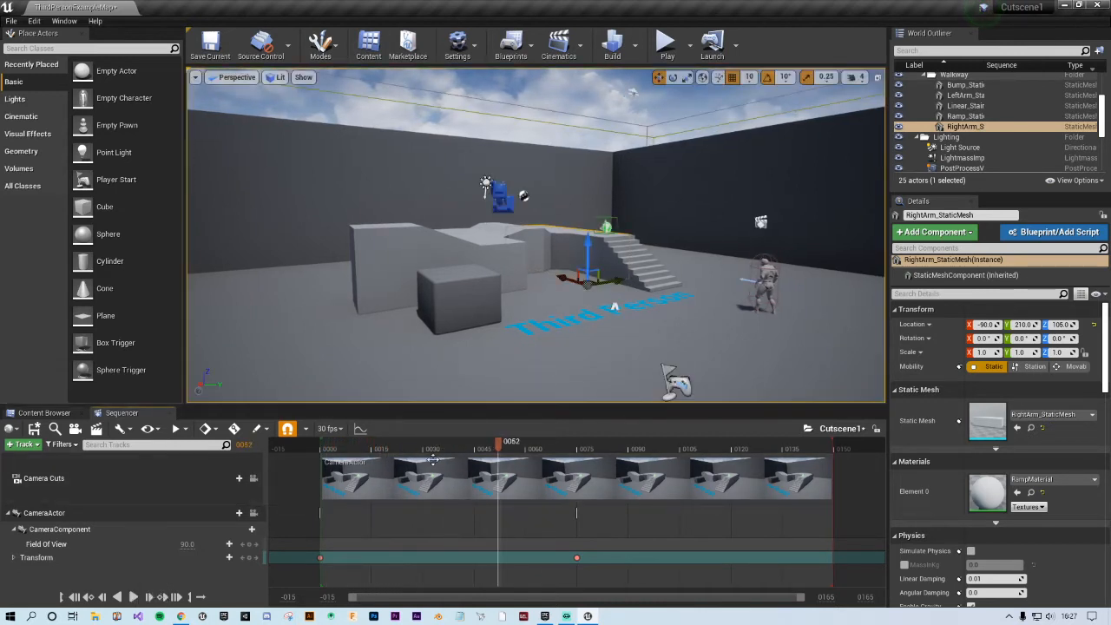
left_click_drag(498, 452, 320, 450)
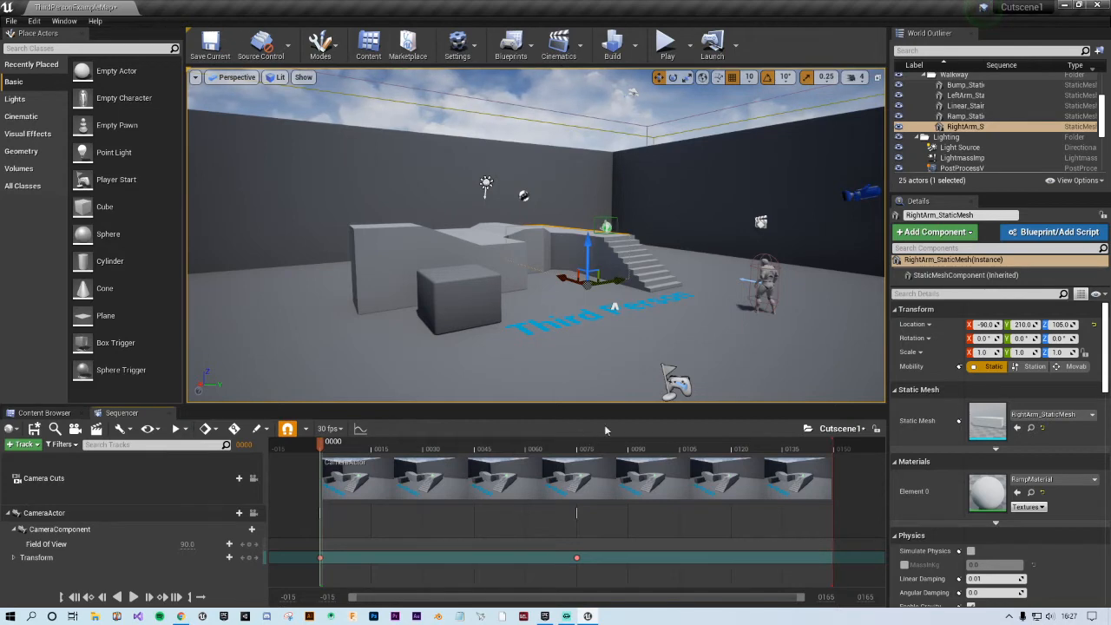
Step: Select the CameraActor and play the sequence from frame 0 to review its motion path and camera preview
left_click(863, 199)
right_click_drag(863, 199, 990, 234)
key("w")
right_click_drag(535, 234, 495, 256)
mouse_move(622, 174)
right_mouse_down()
mouse_move(668, 121)
mouse_move(694, 251)
mouse_move(691, 233)
mouse_move(621, 174)
right_mouse_up()
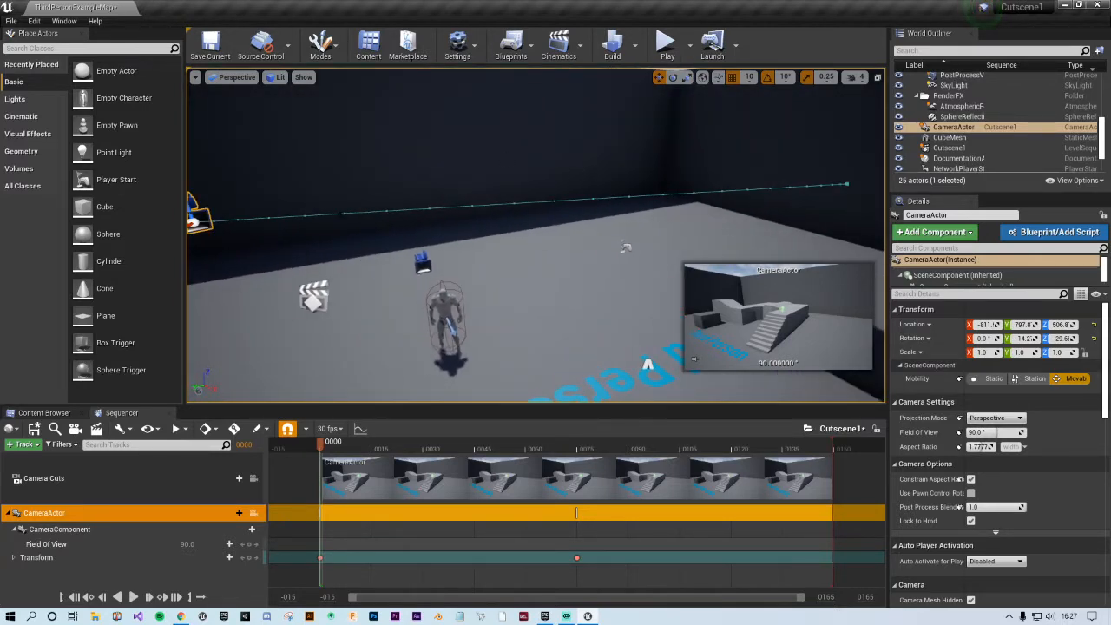
right_click_drag(707, 209, 494, 296)
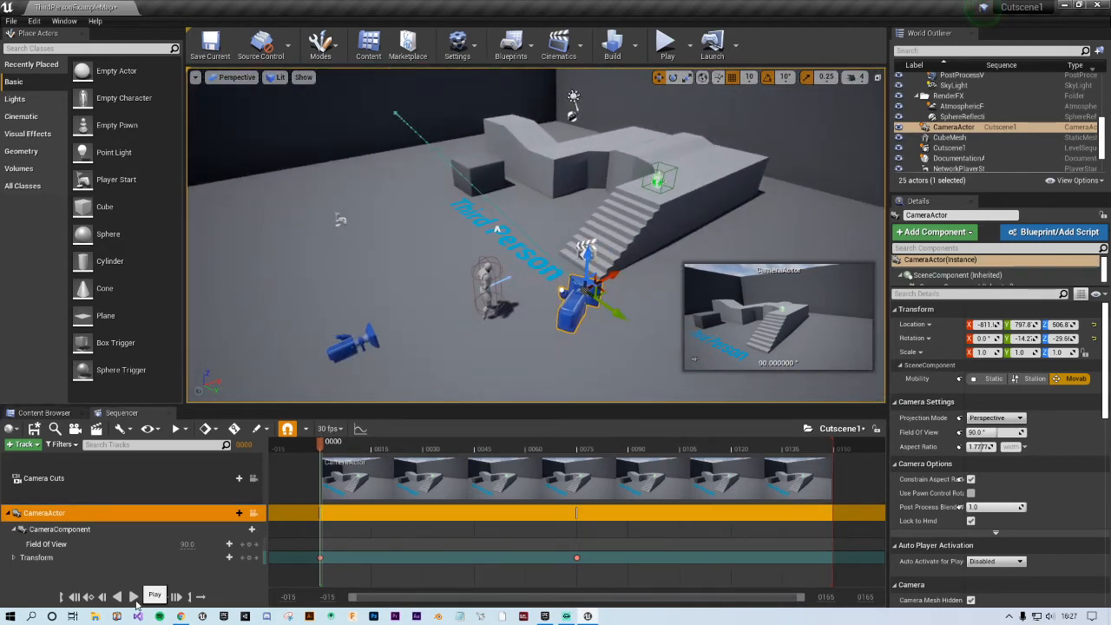
left_click(133, 597)
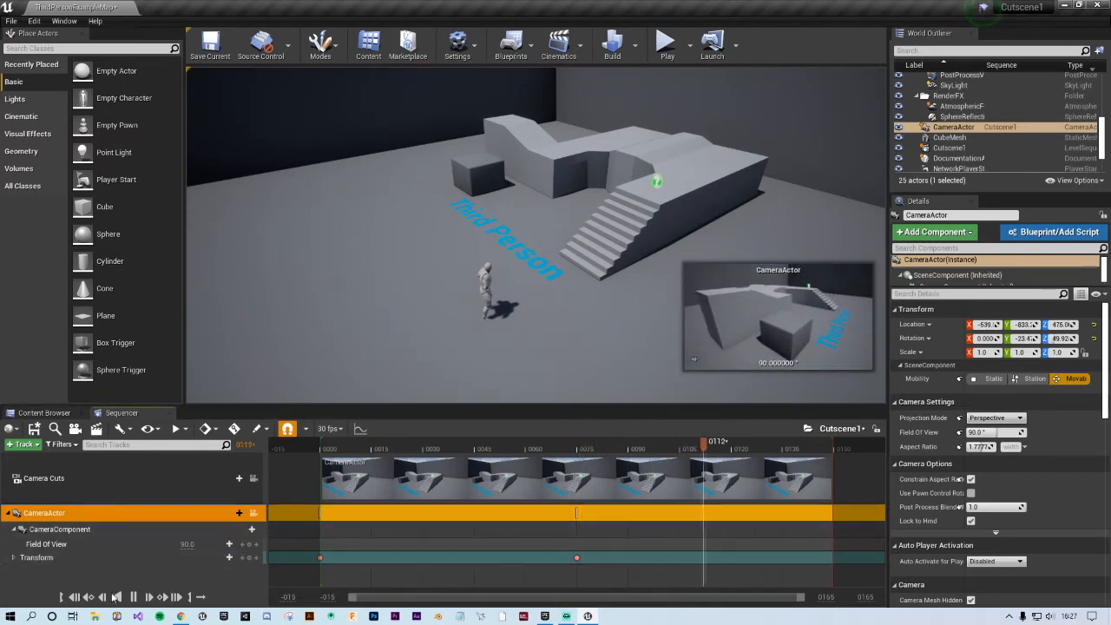
left_click(132, 597)
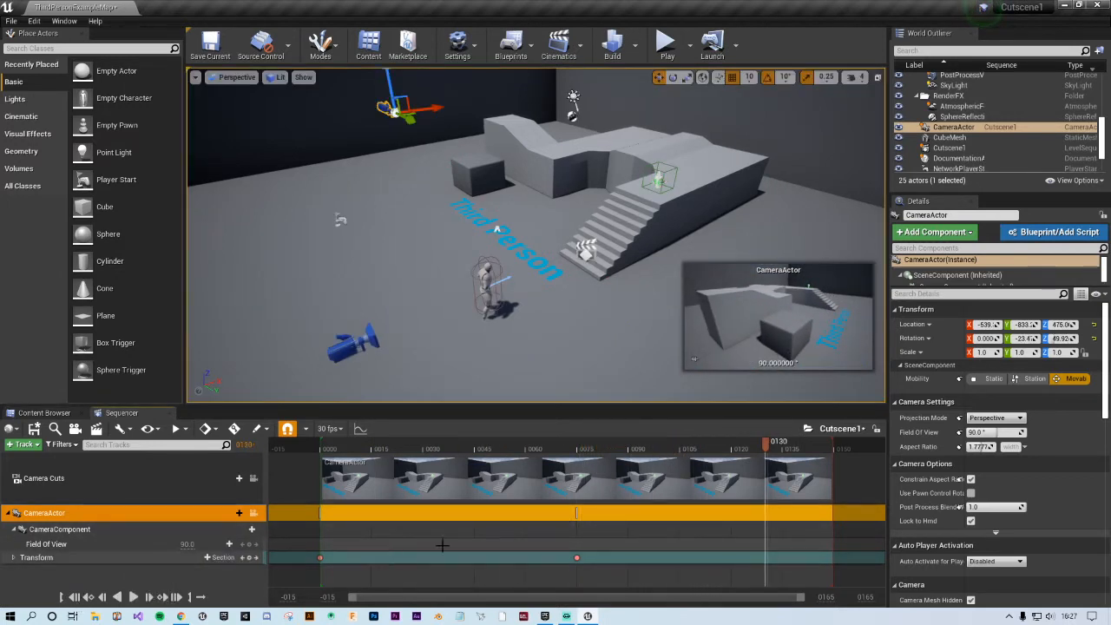
left_click_drag(708, 448, 321, 449)
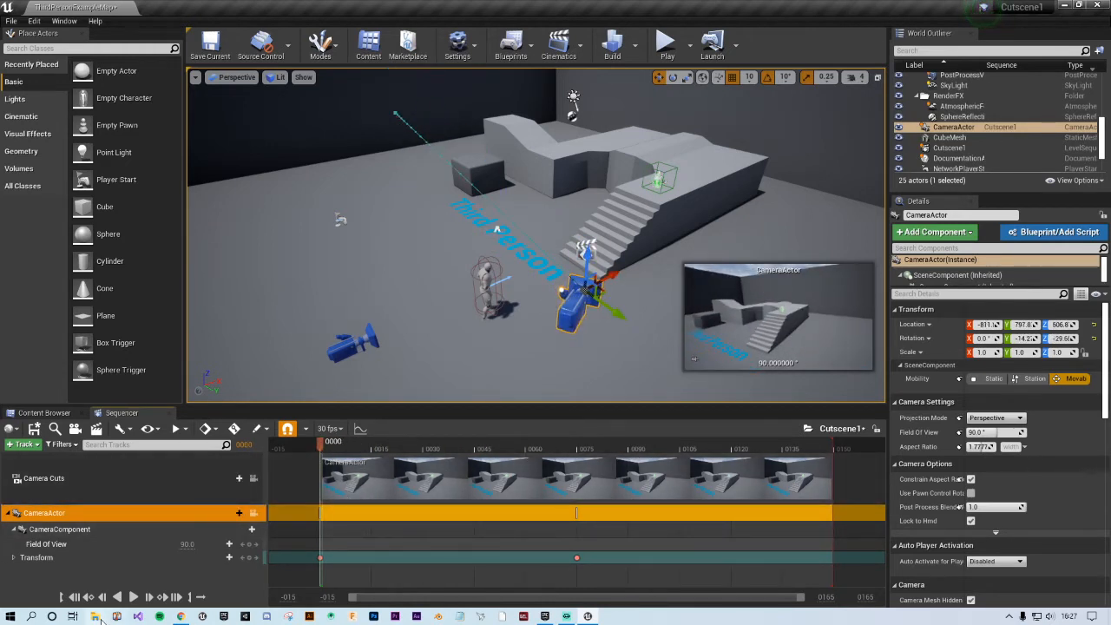
left_click(132, 597)
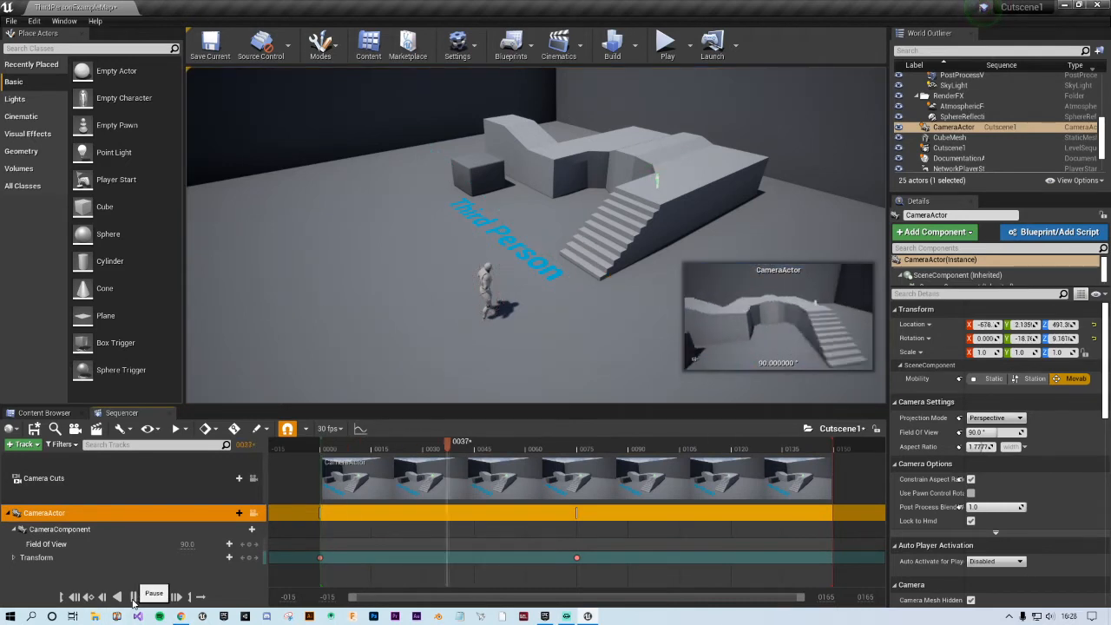
left_click(133, 597)
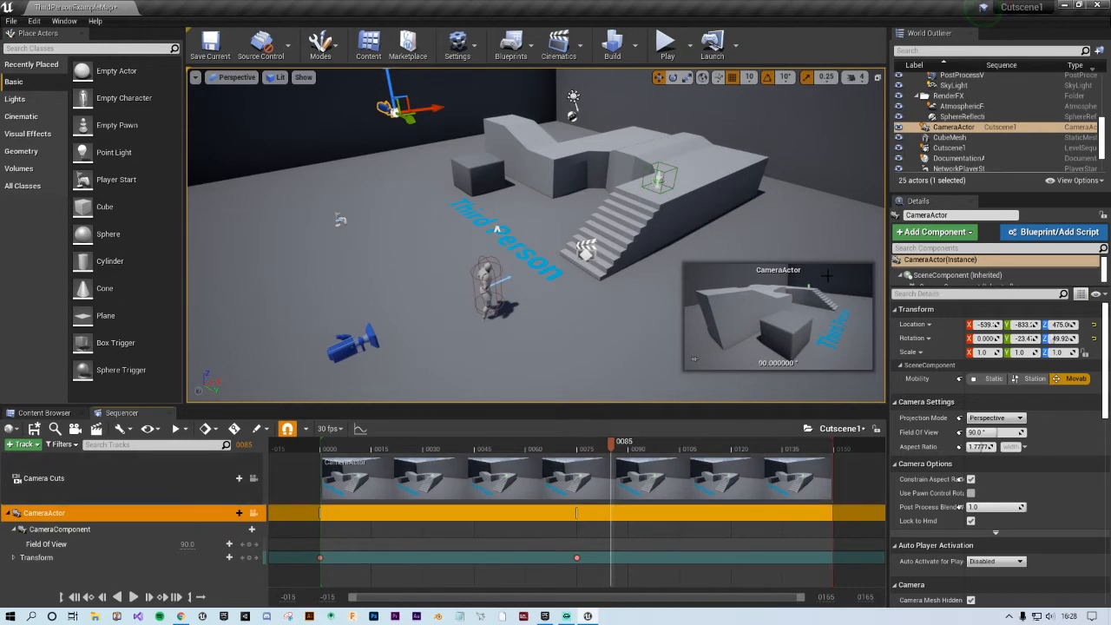
Step: Place the playhead at frame 90 and shorten the sequence's playback range to end there
left_click(605, 449)
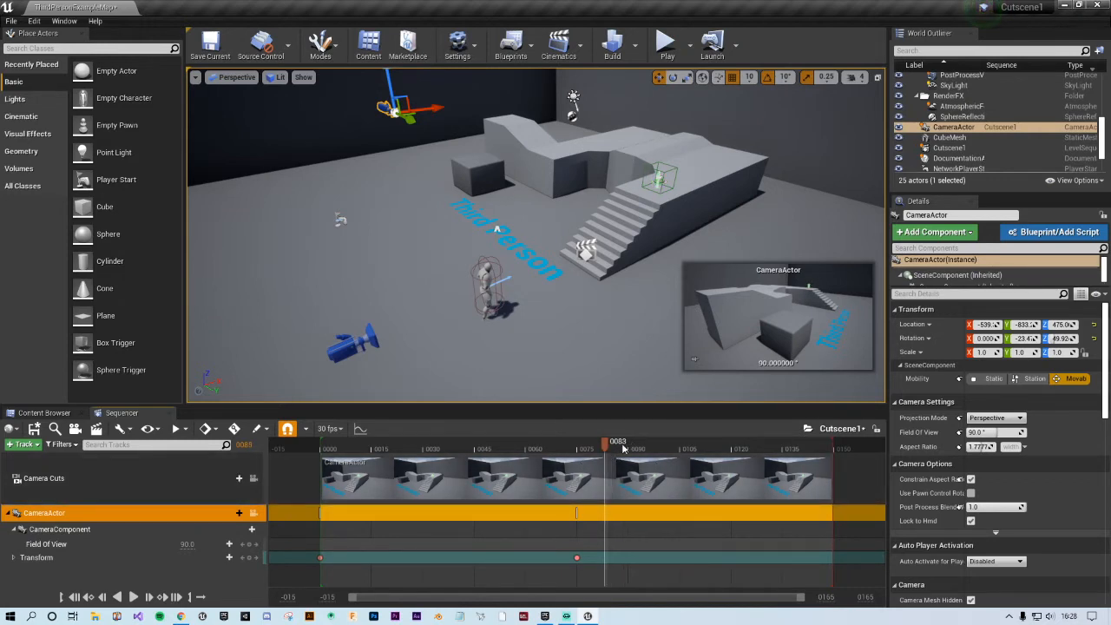
left_click_drag(611, 447, 631, 449)
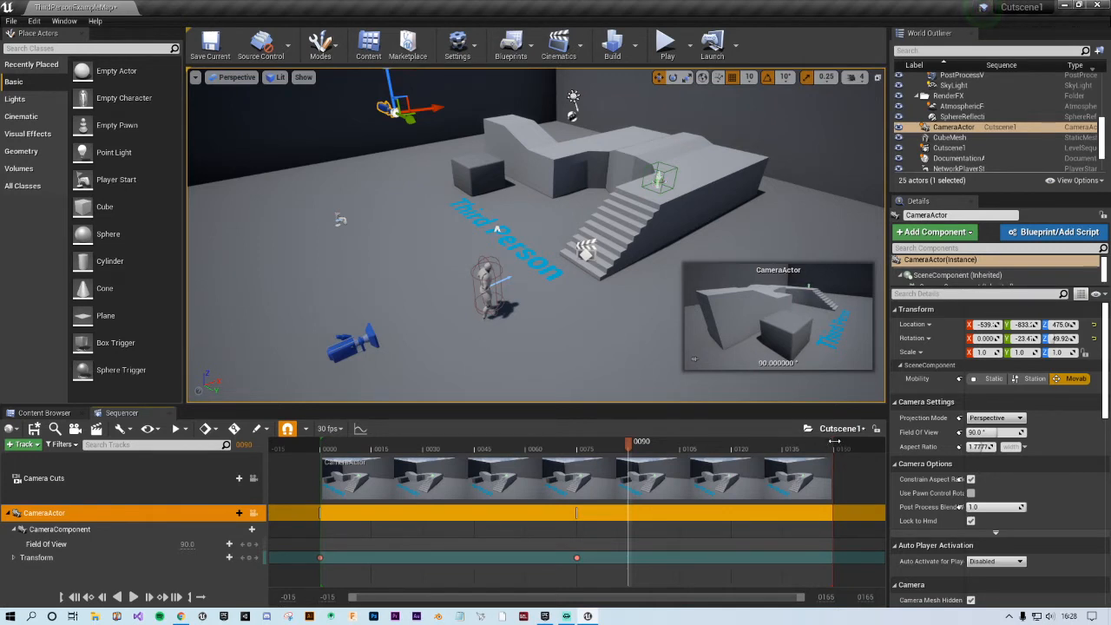
left_click_drag(833, 445, 628, 448)
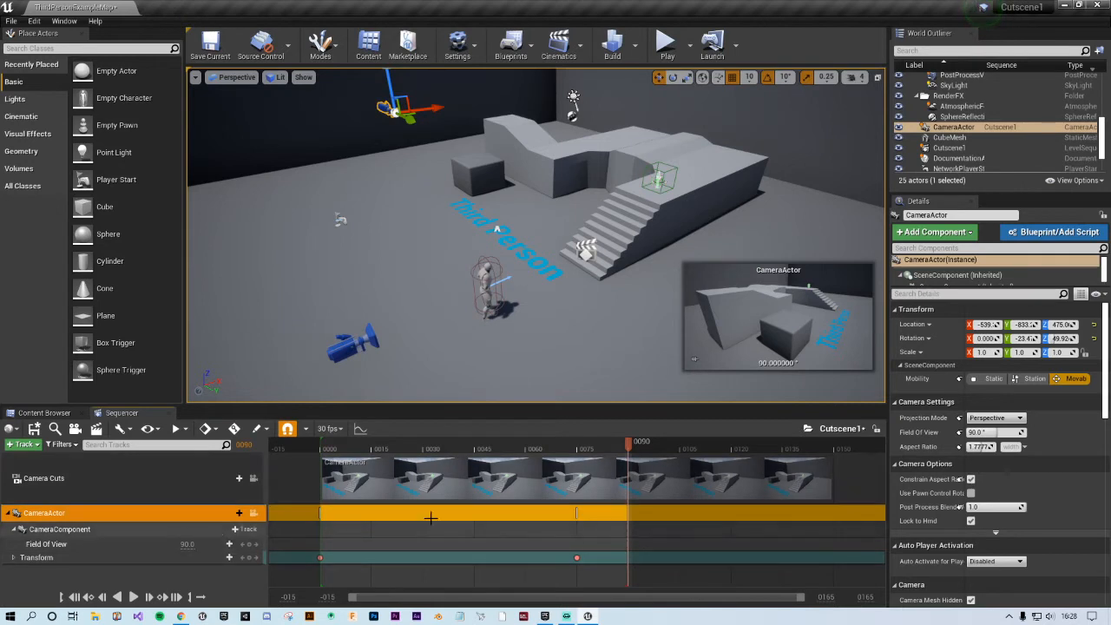
left_click(129, 480)
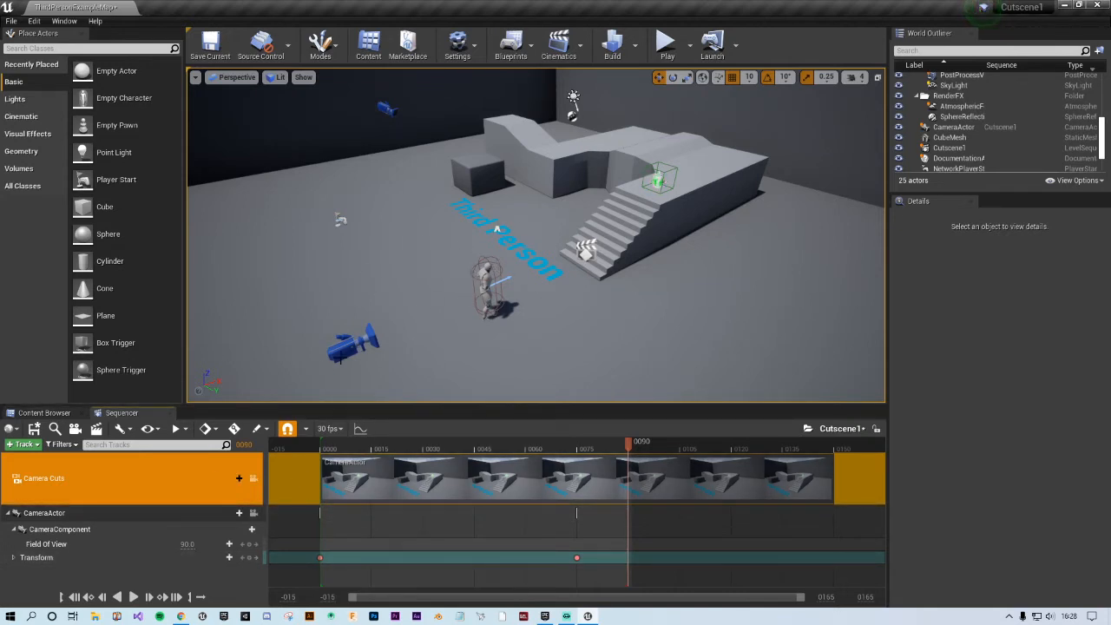
Step: Play the level, run the character around and up the stairs past the trigger area, then stop the play session
left_click(667, 43)
key("w")
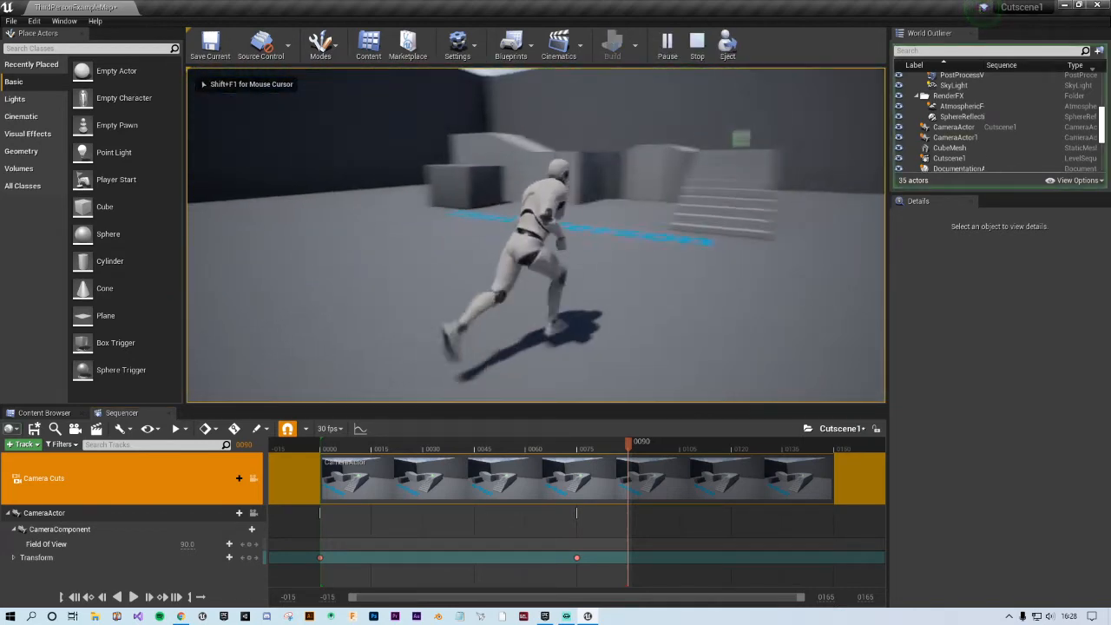
key("a")
key("s")
key("w")
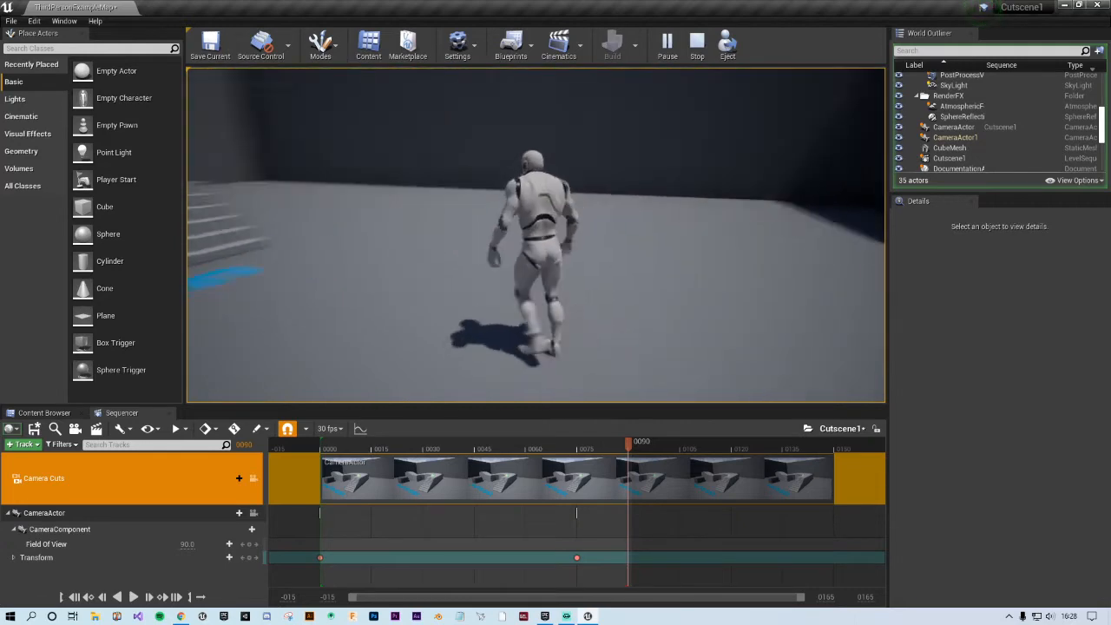
key("d")
key("w")
key("w")
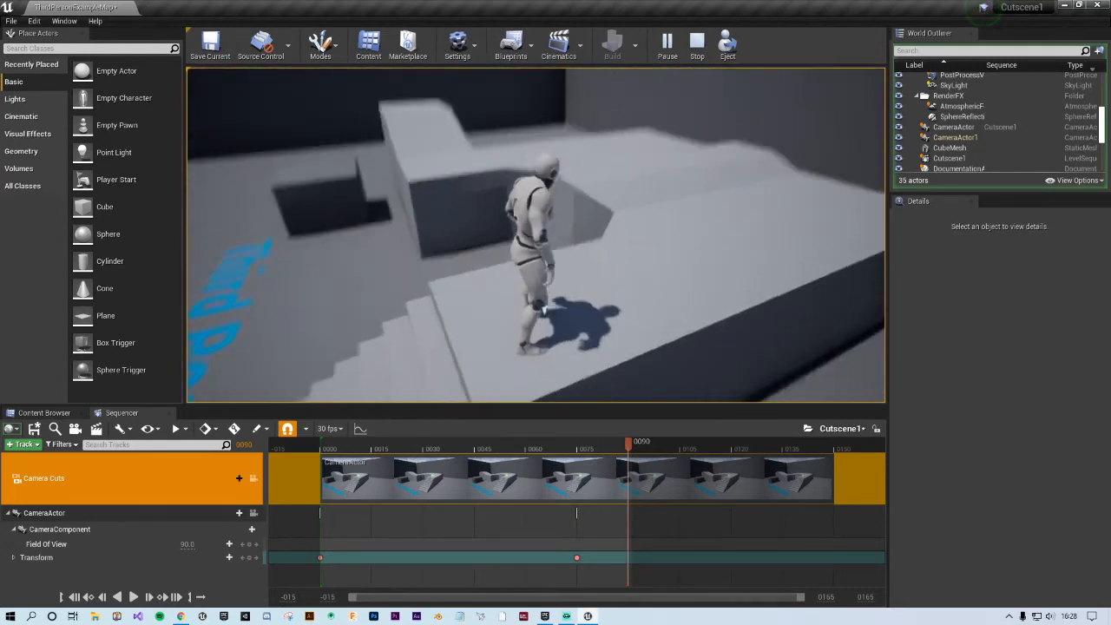
key("d")
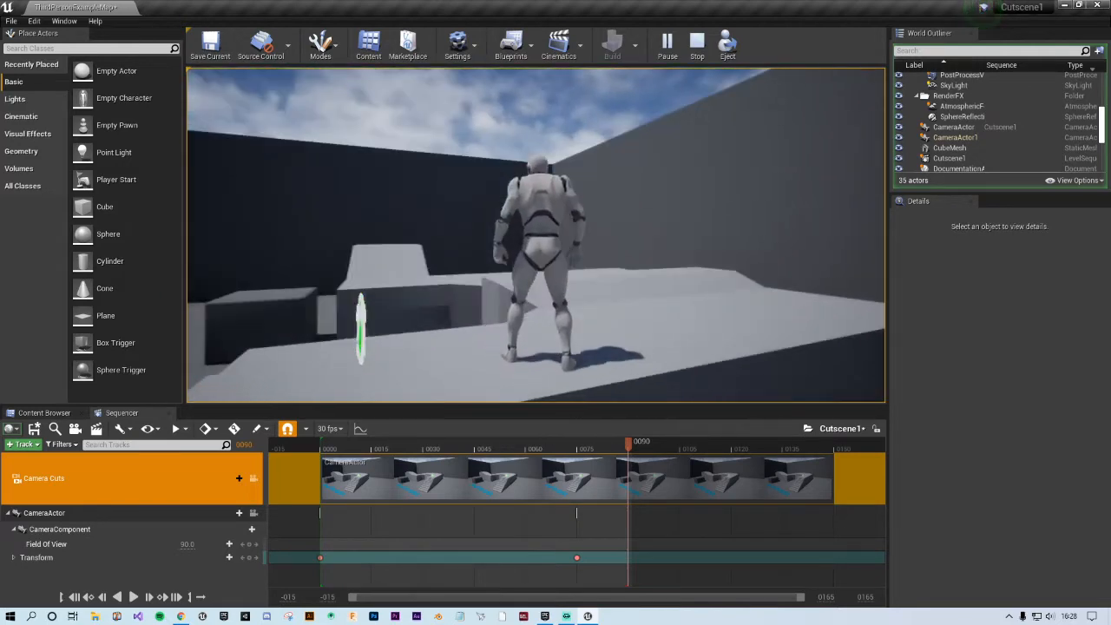
key("a")
key("s")
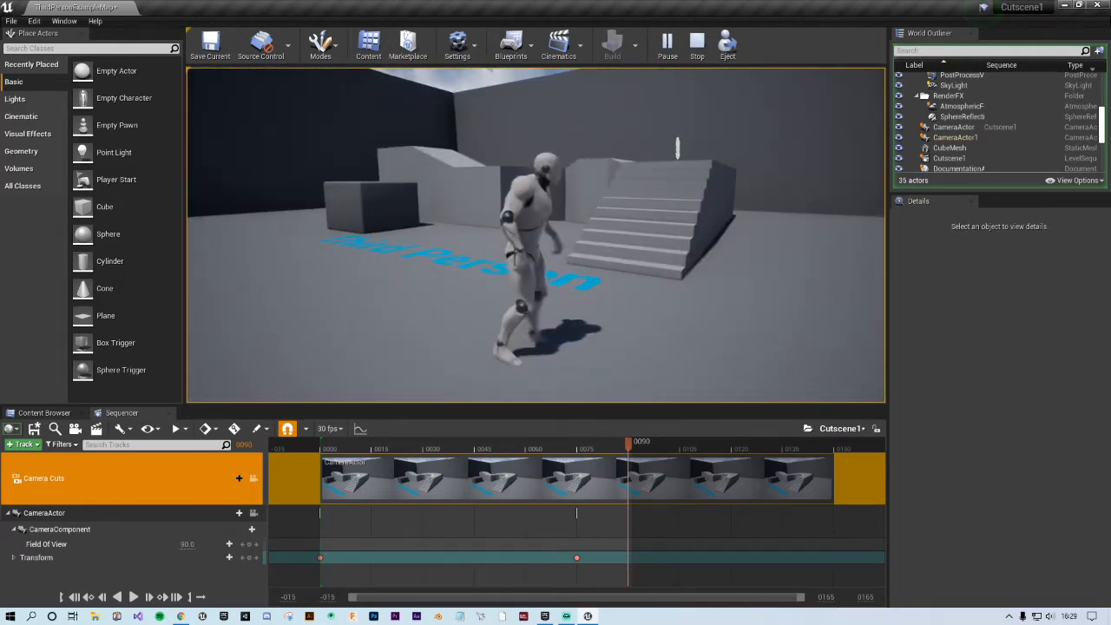
key("Escape")
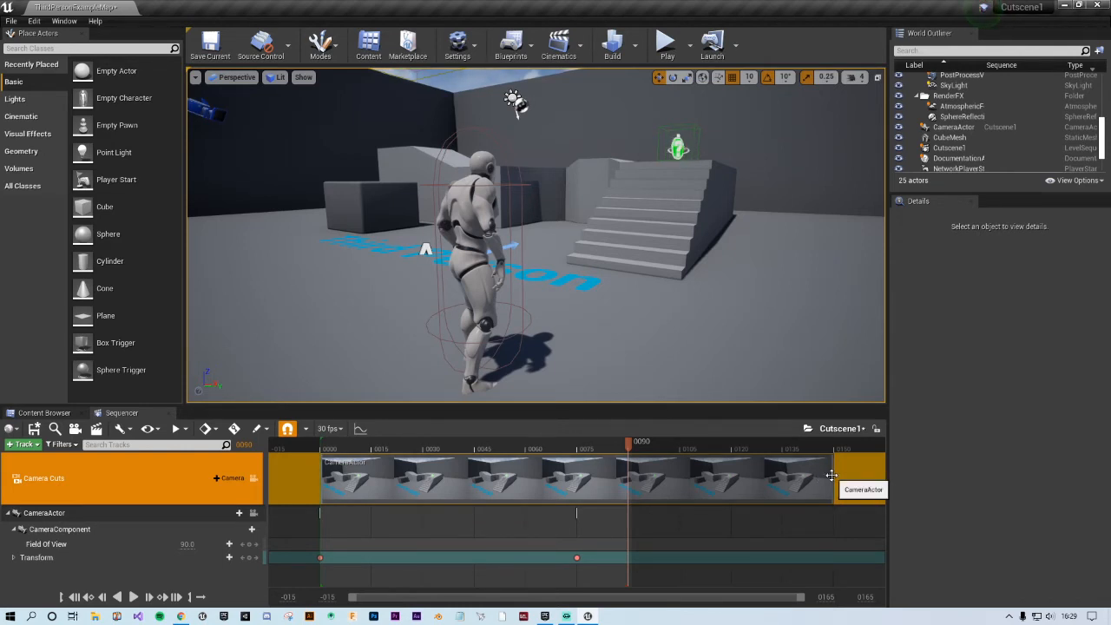
Step: Trim the CameraActor section on the Camera Cuts track to end at frame 90
left_click_drag(832, 475, 784, 500)
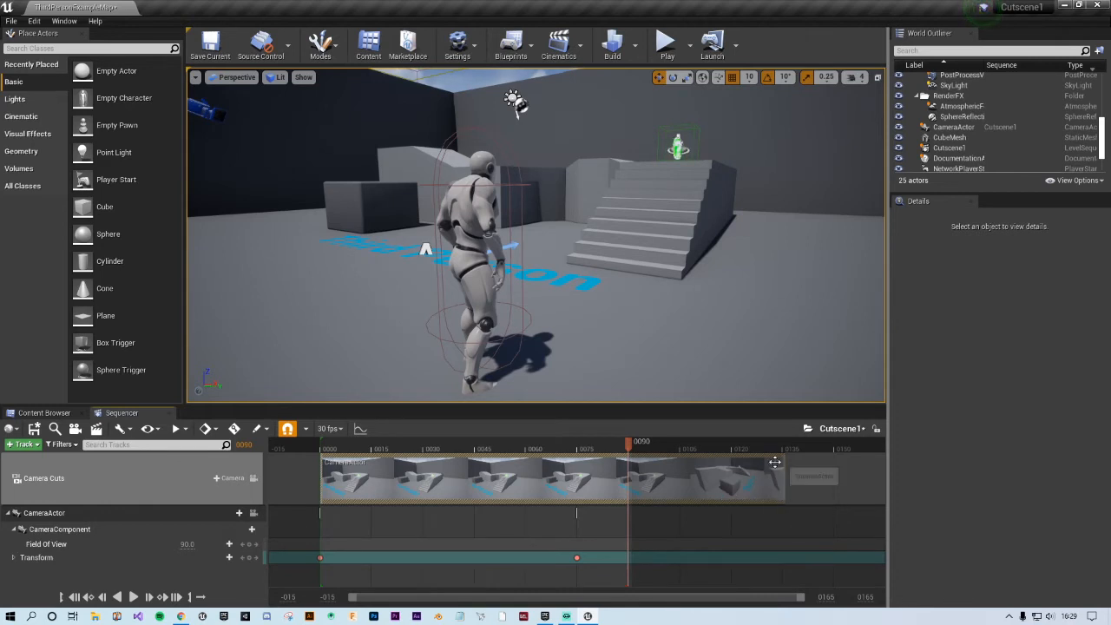
left_click_drag(779, 501, 629, 492)
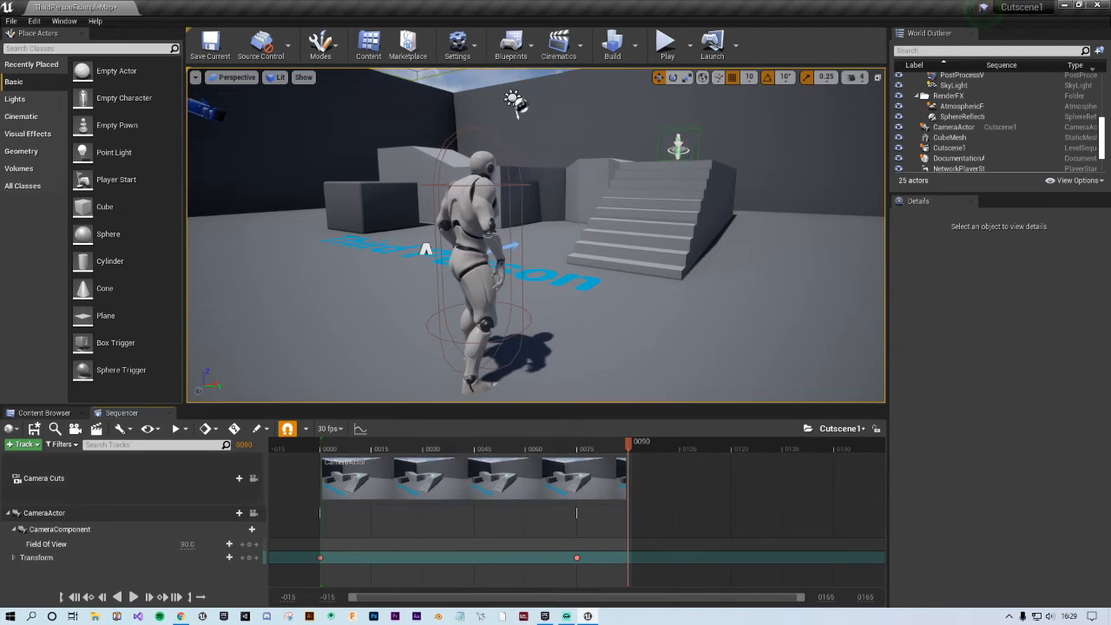
Step: Select the TriggerBox above the stairs and open the Level Blueprint, docking it beside the level's tab
right_click_drag(536, 234, 530, 296)
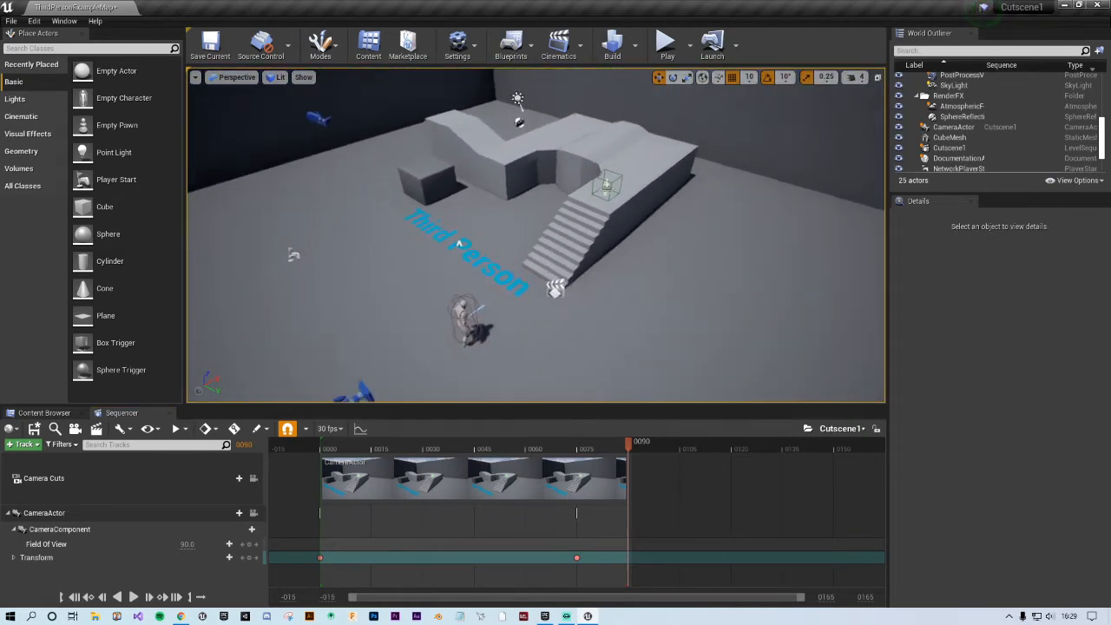
key("w")
right_click_drag(677, 236, 697, 244)
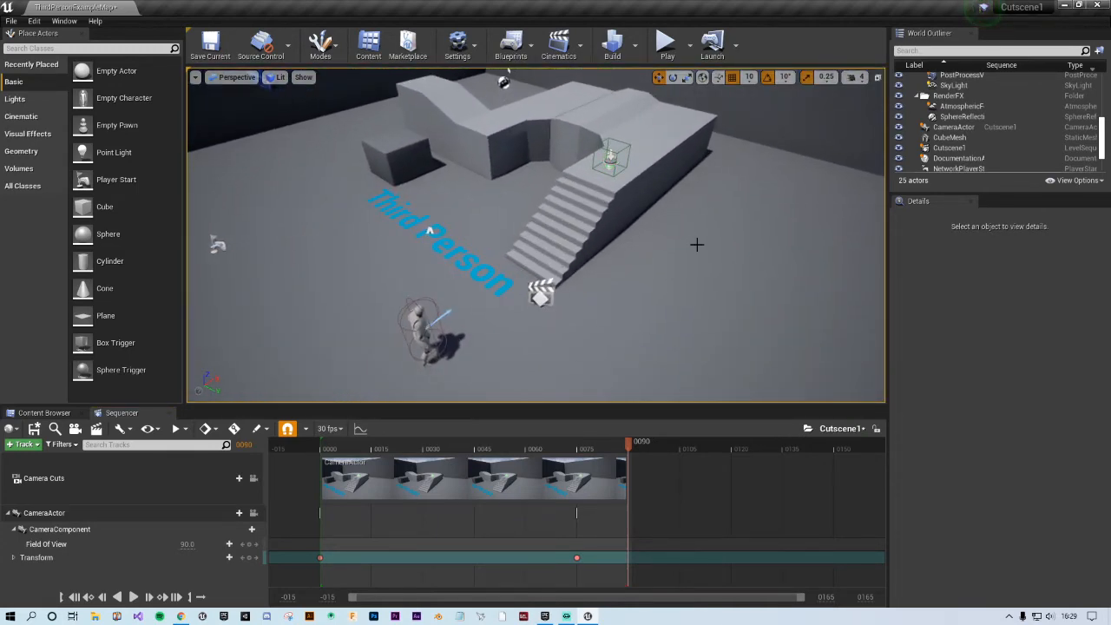
right_click_drag(658, 210, 681, 186)
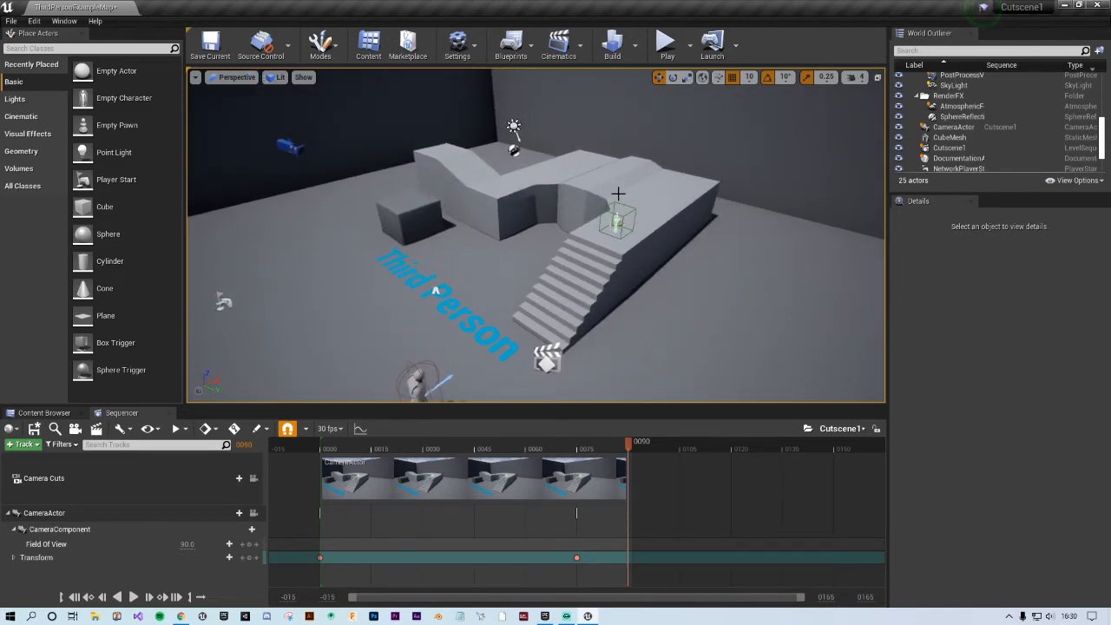
left_click(587, 231)
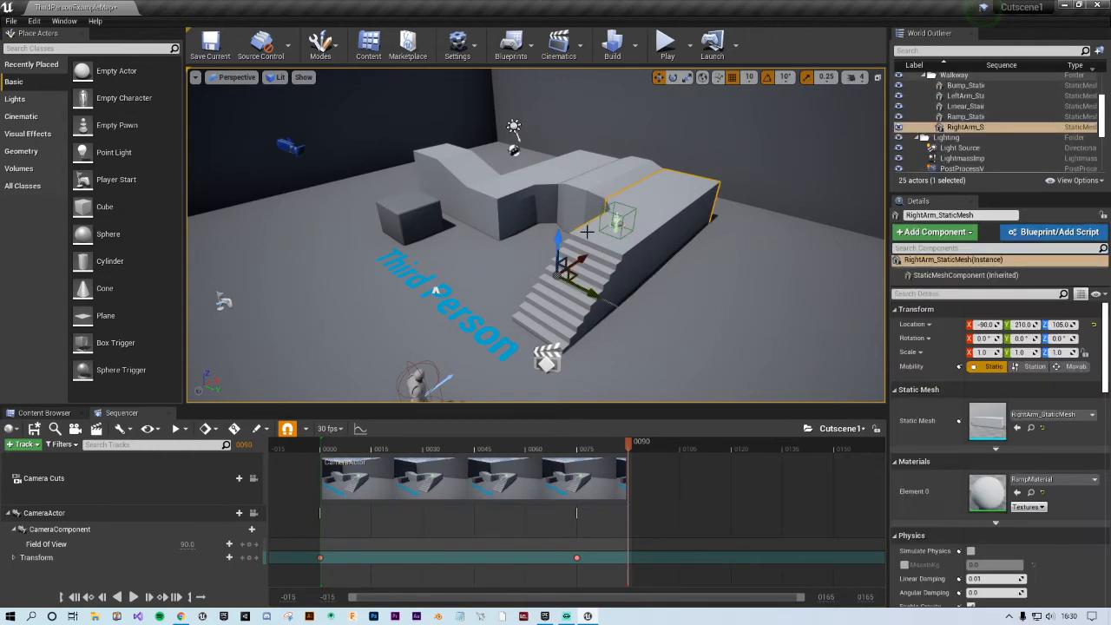
left_click(616, 224)
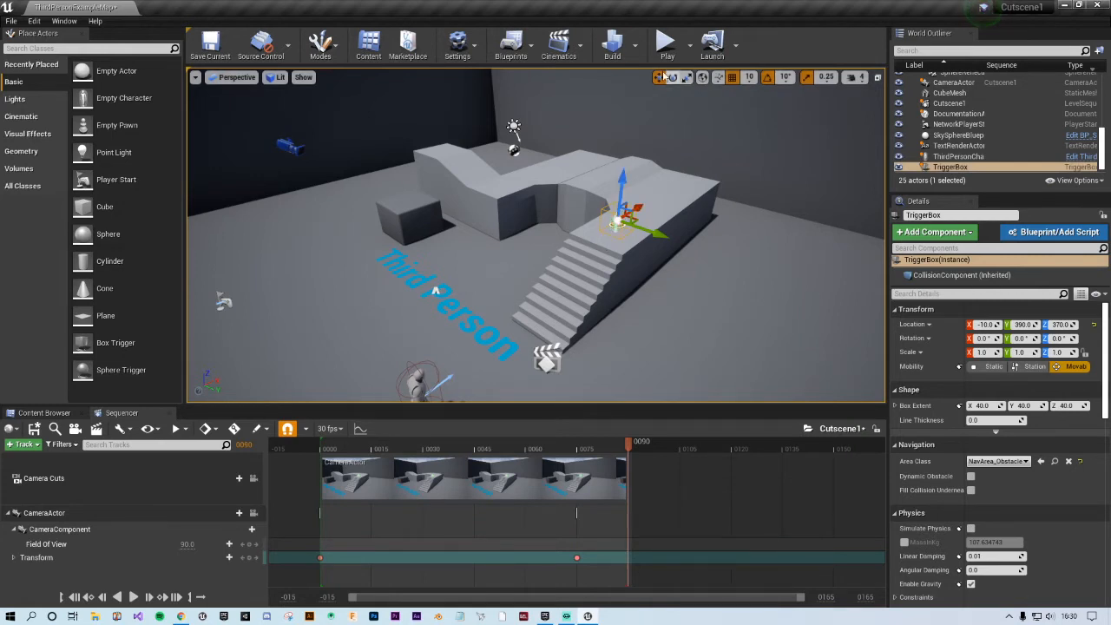
left_click(527, 55)
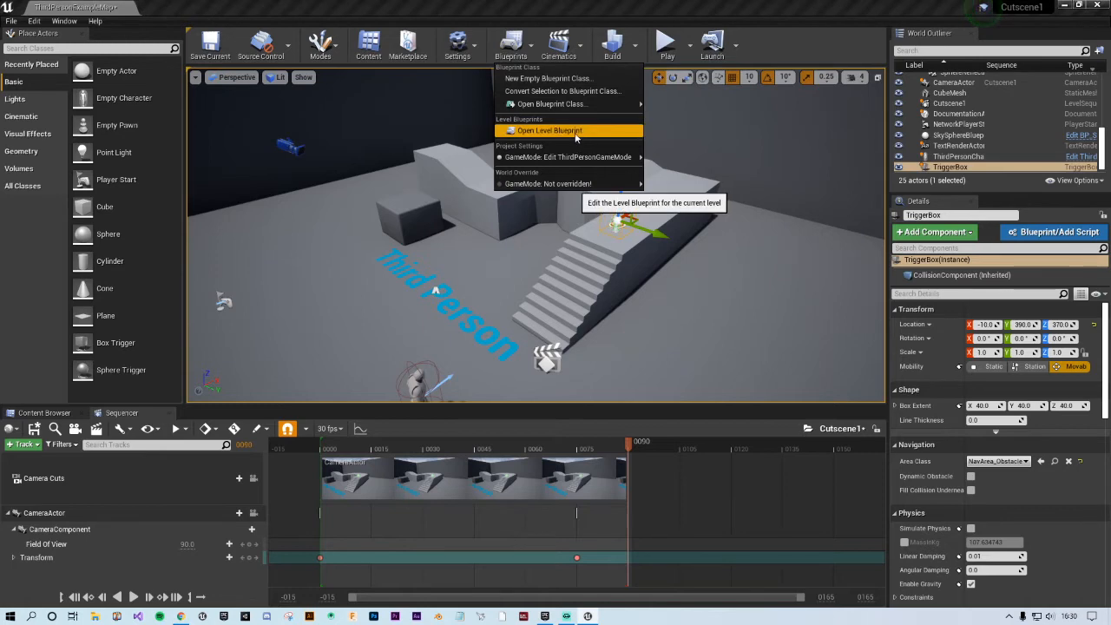
left_click(576, 131)
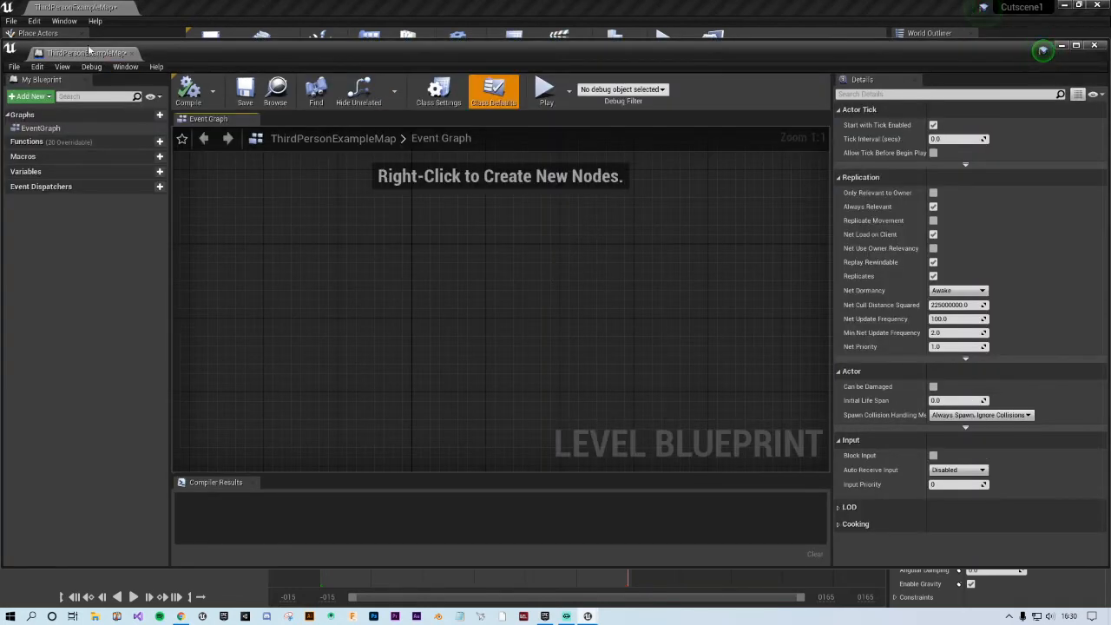
left_click_drag(85, 52, 213, 11)
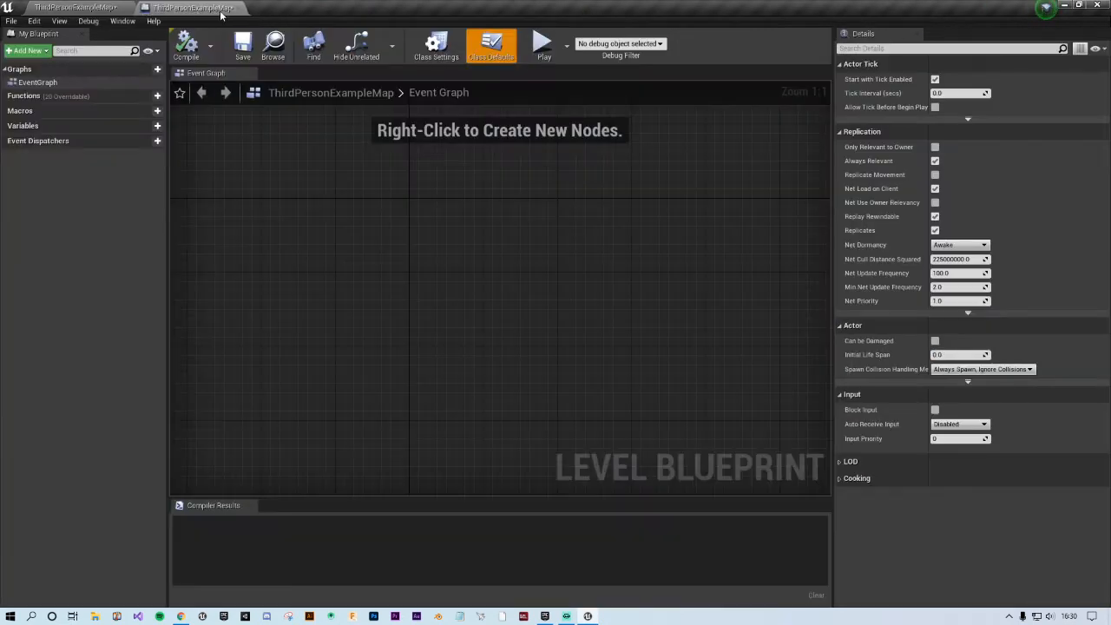
Step: Add an On Actor Begin Overlap collision event for the trigger box to the Event Graph
right_click(402, 220)
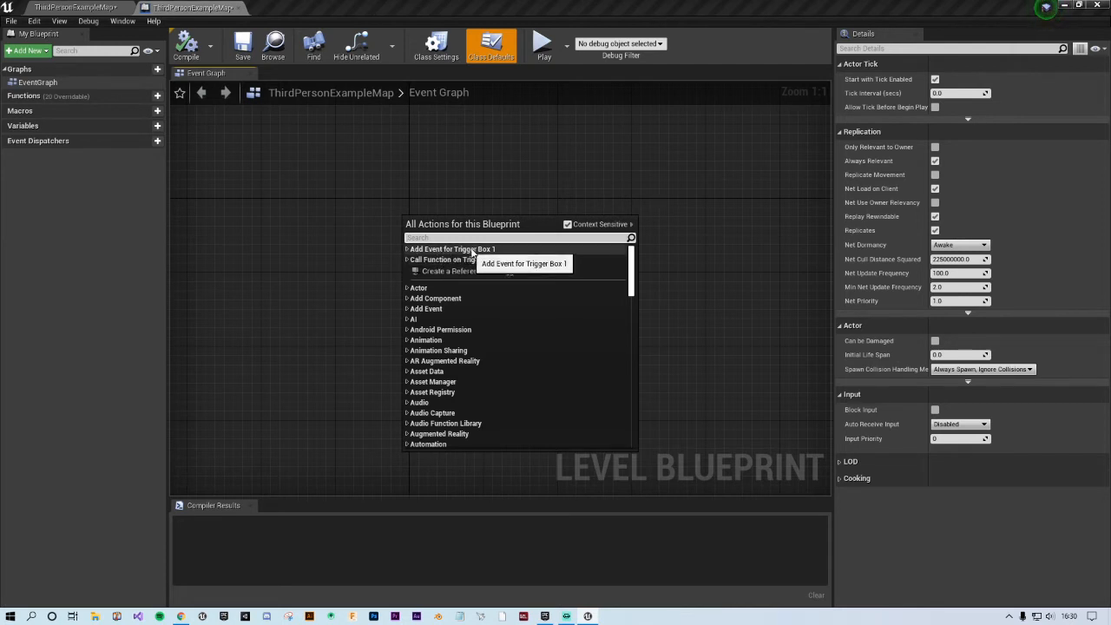
left_click(407, 249)
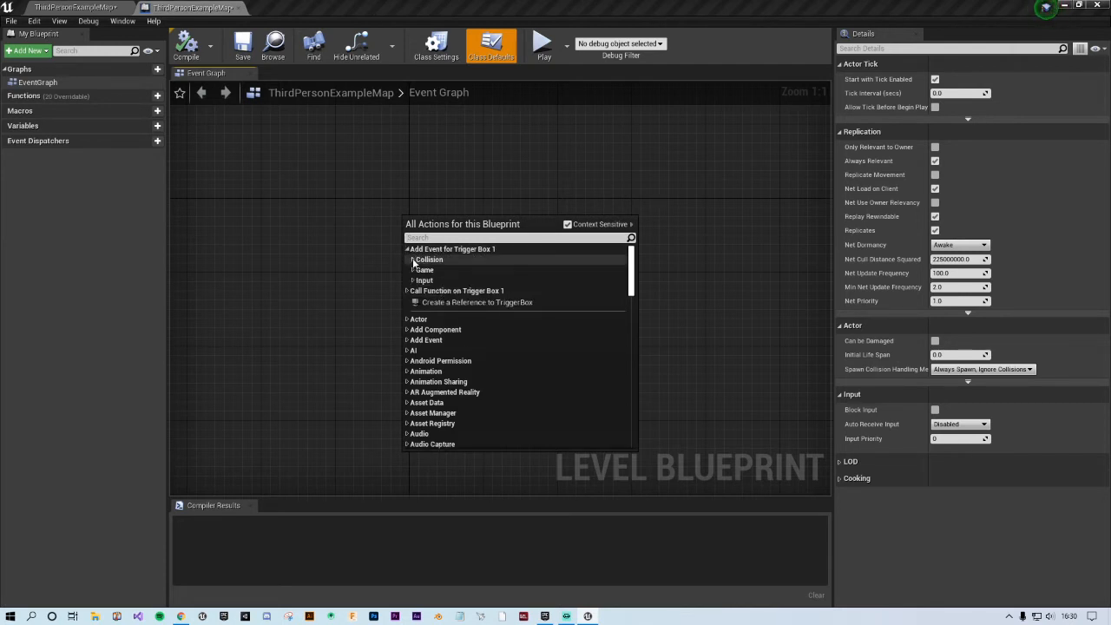
left_click(413, 261)
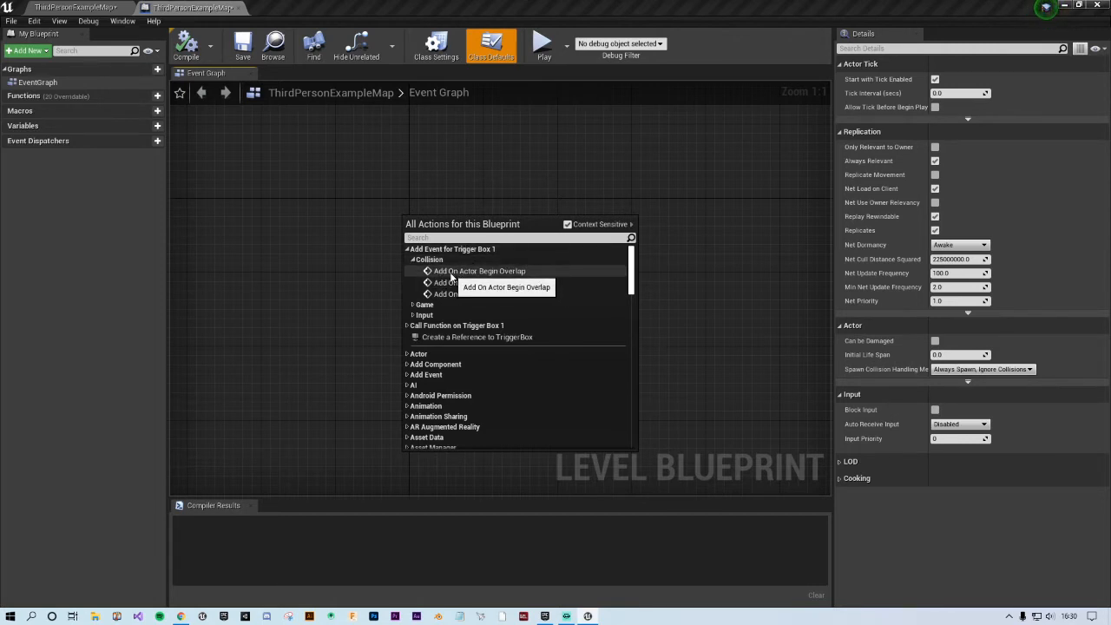
left_click(539, 276)
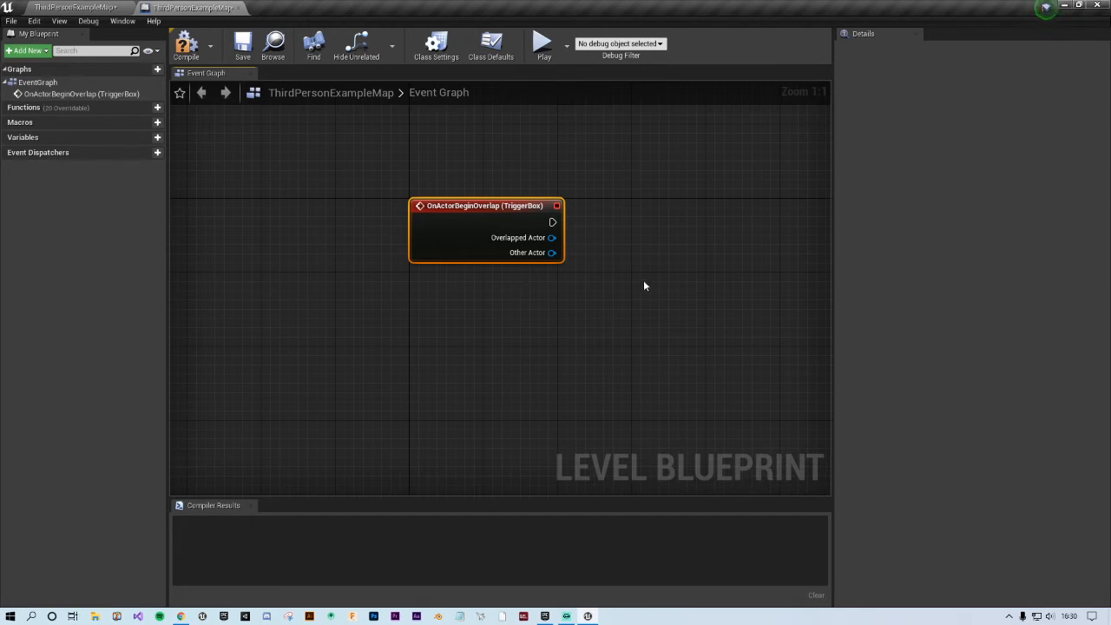
Step: Connect a Create Level Sequence Player node to the overlap event and set its Level Sequence to Cutscene1
right_click_drag(645, 283, 478, 285)
left_click_drag(385, 214, 640, 224)
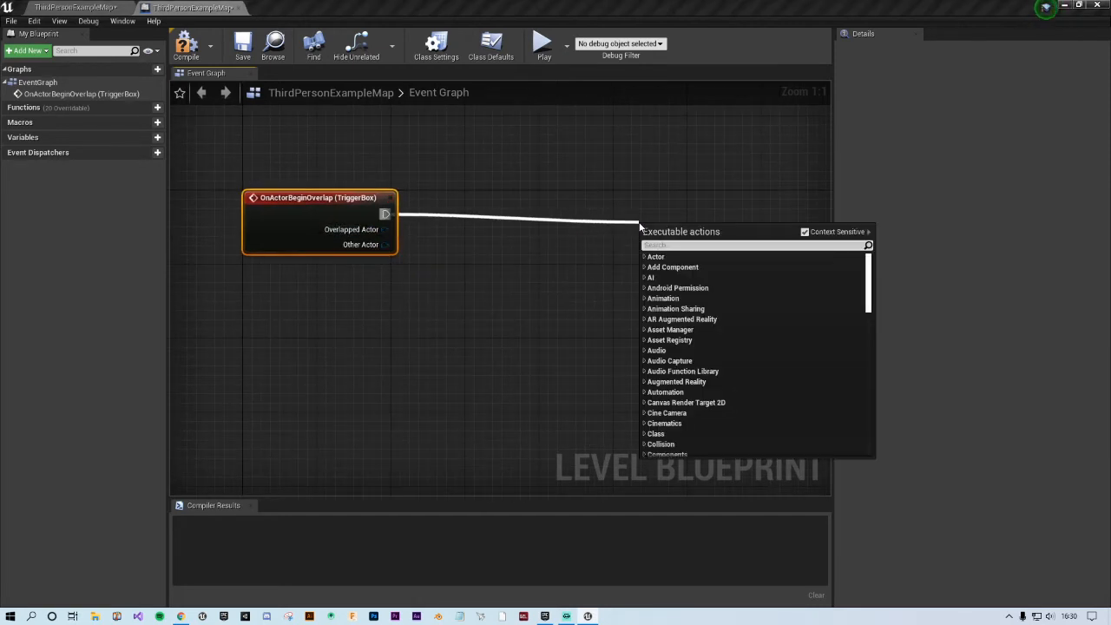
type("play")
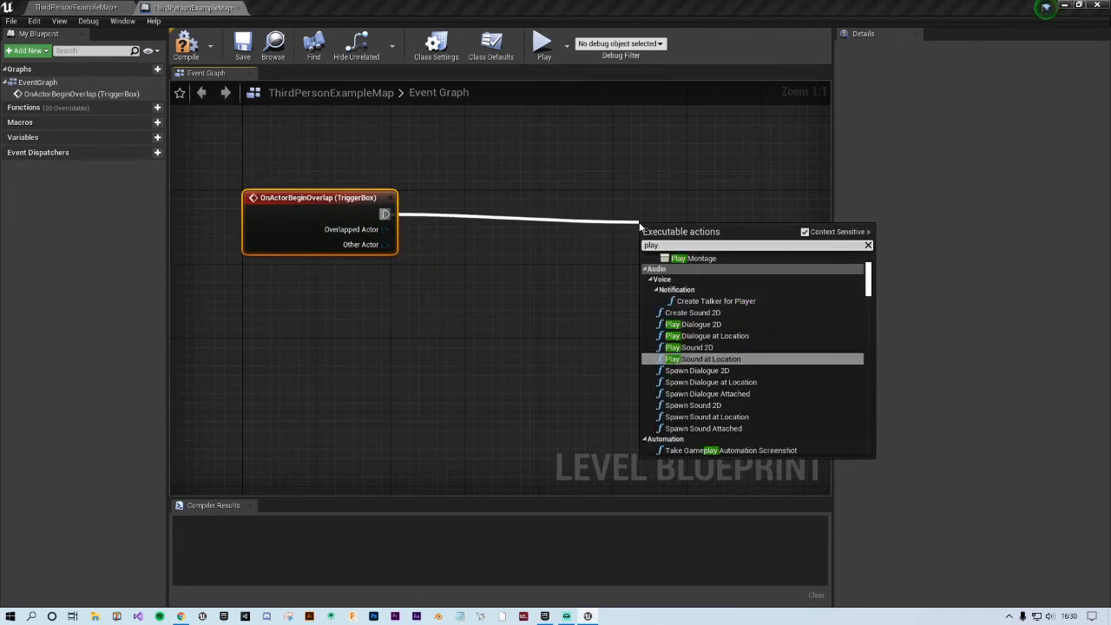
type(" seq")
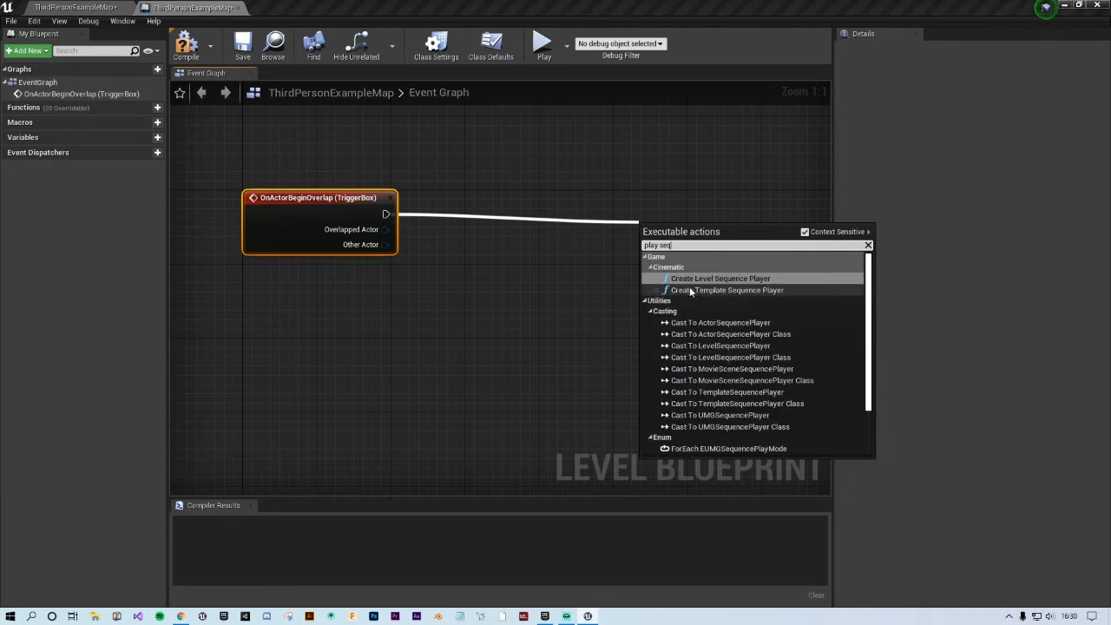
left_click(736, 278)
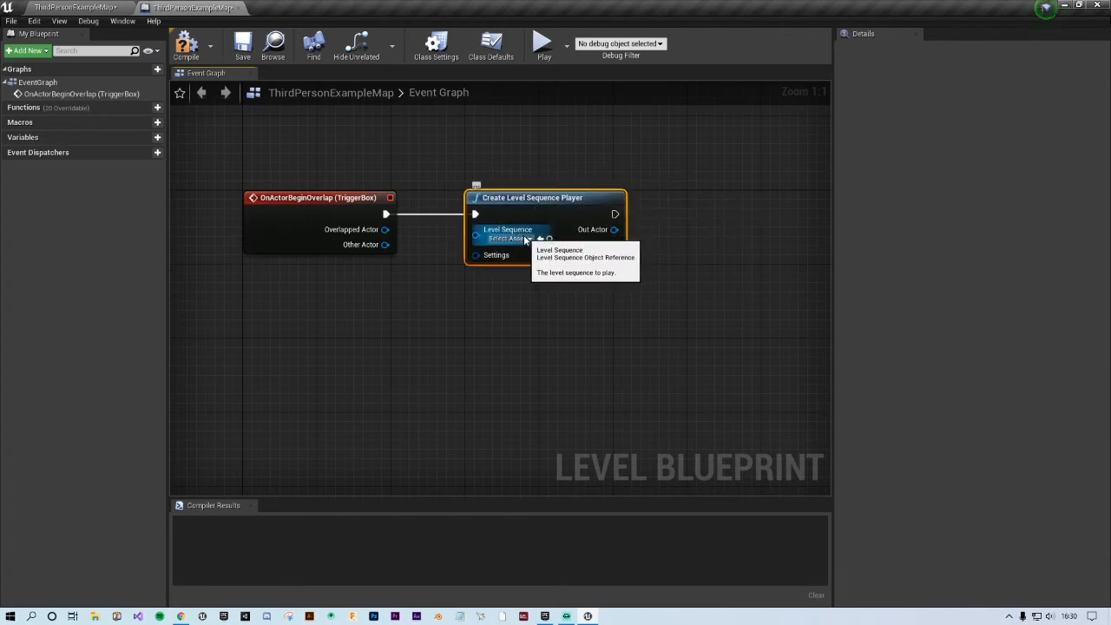
left_click(510, 238)
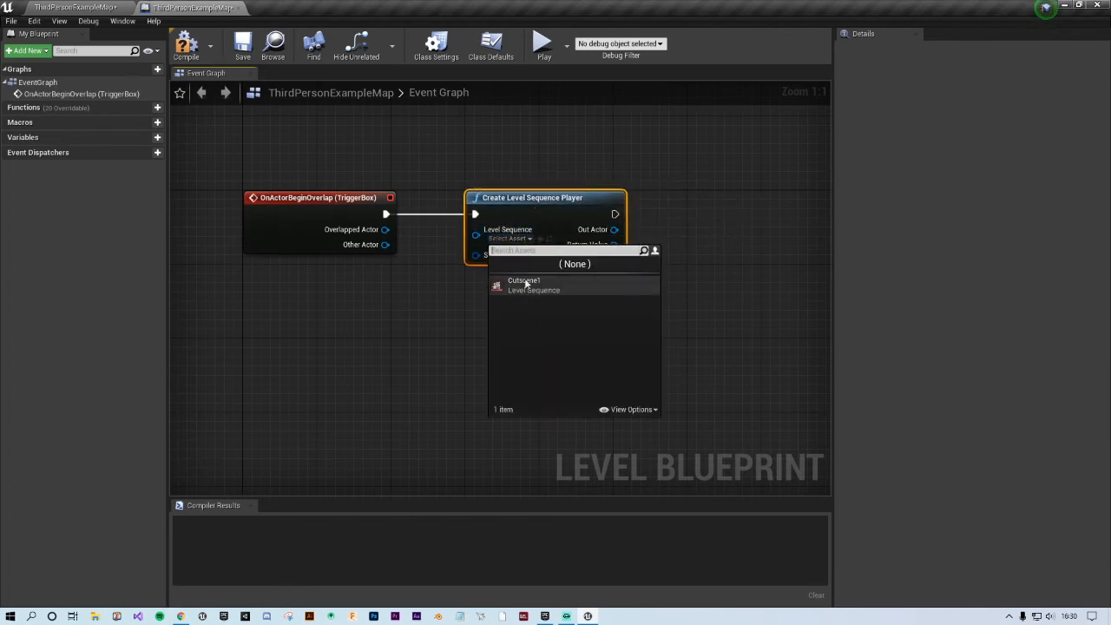
left_click(541, 293)
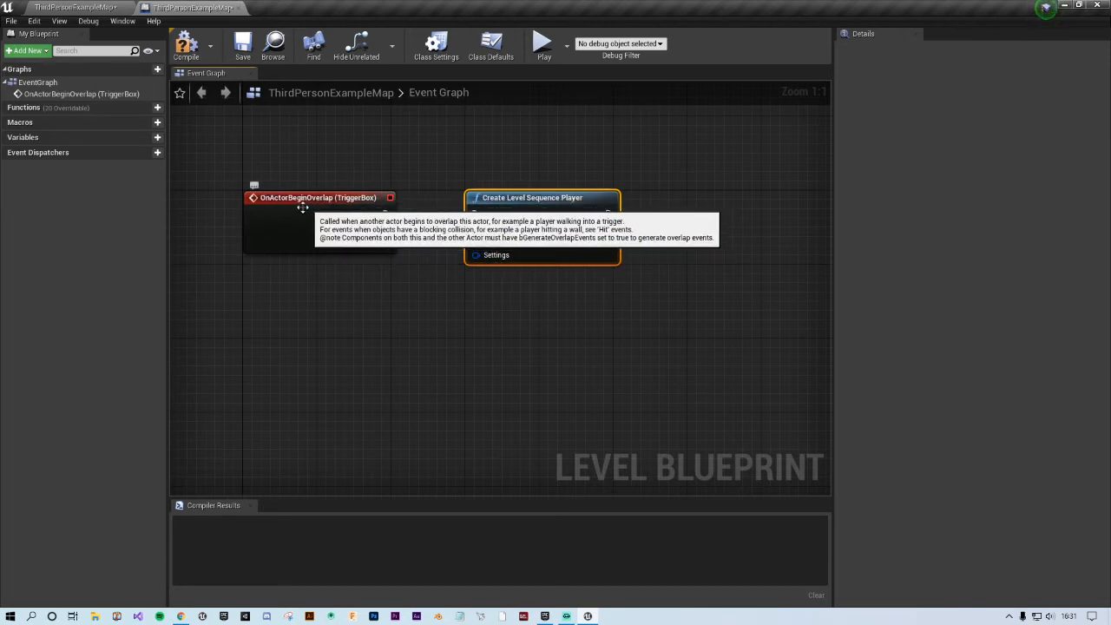
left_click_drag(385, 213, 475, 214)
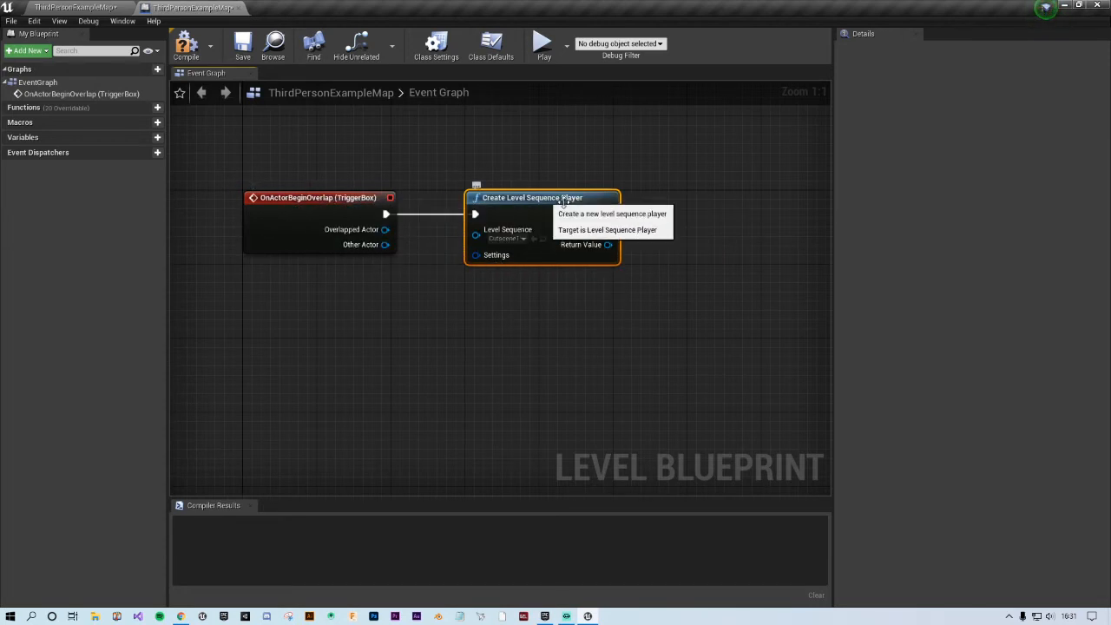
Step: Add a Play node driven by the Return Value of the Create Level Sequence Player node
left_click_drag(607, 244, 711, 231)
type("play")
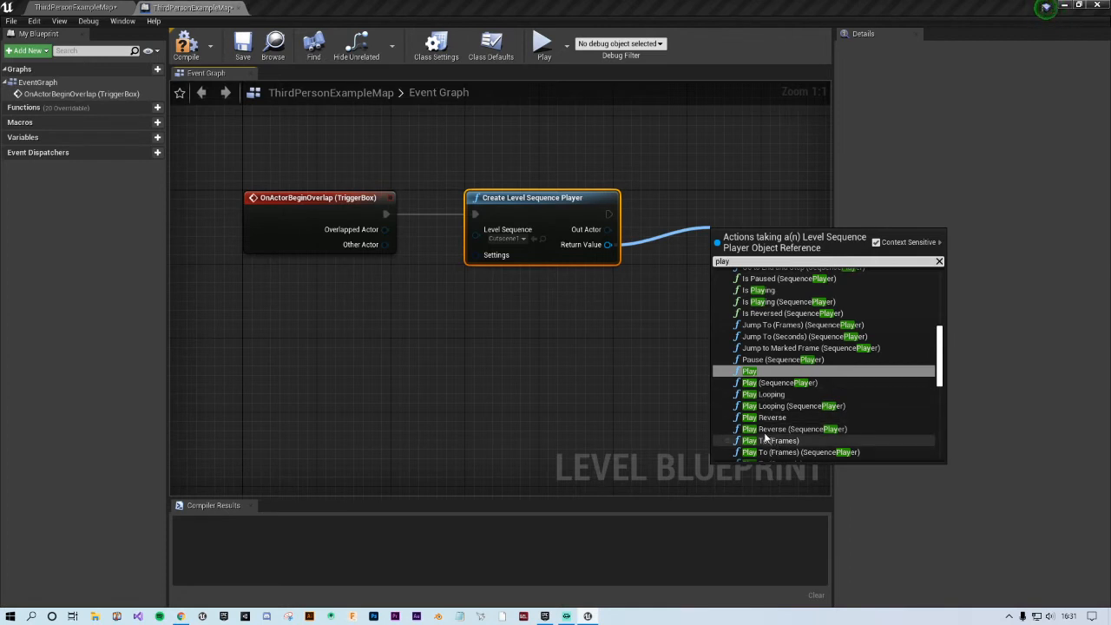
left_click(763, 374)
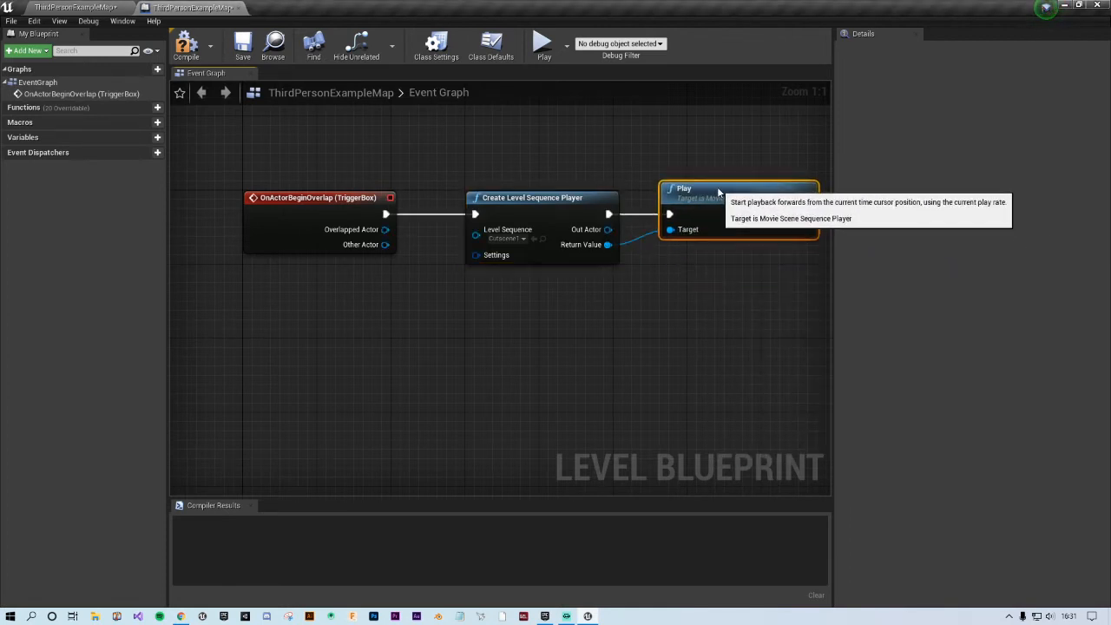
left_click(722, 329)
right_click_drag(724, 324, 664, 375)
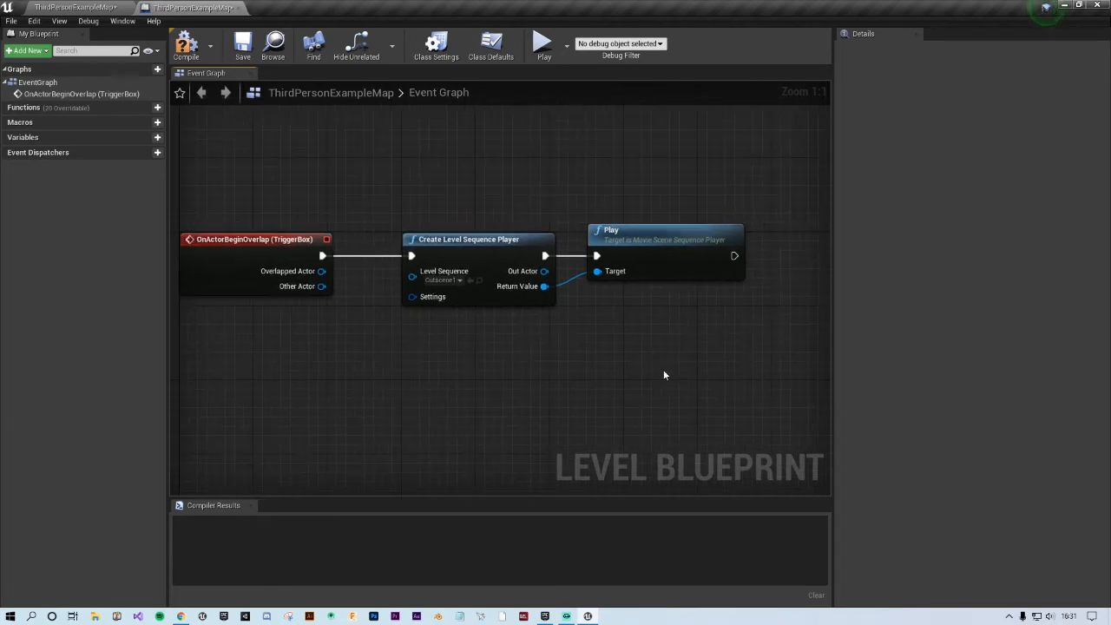
Step: Review the overlap event, sequence player and Play nodes, and compile the Level Blueprint
left_click(253, 243)
left_click(459, 250)
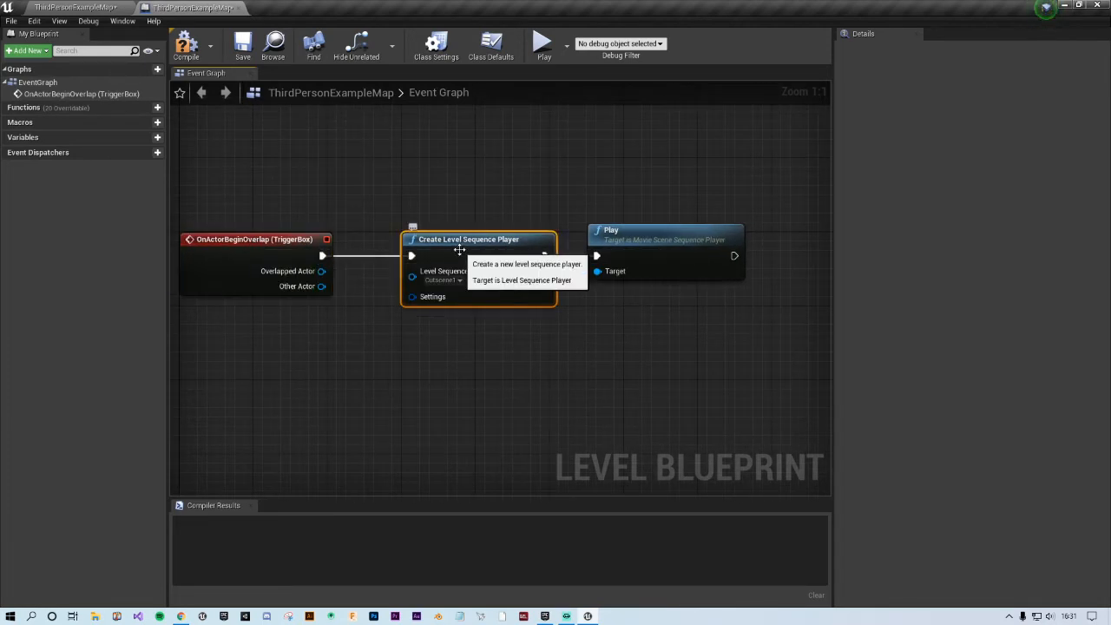
left_click(605, 245)
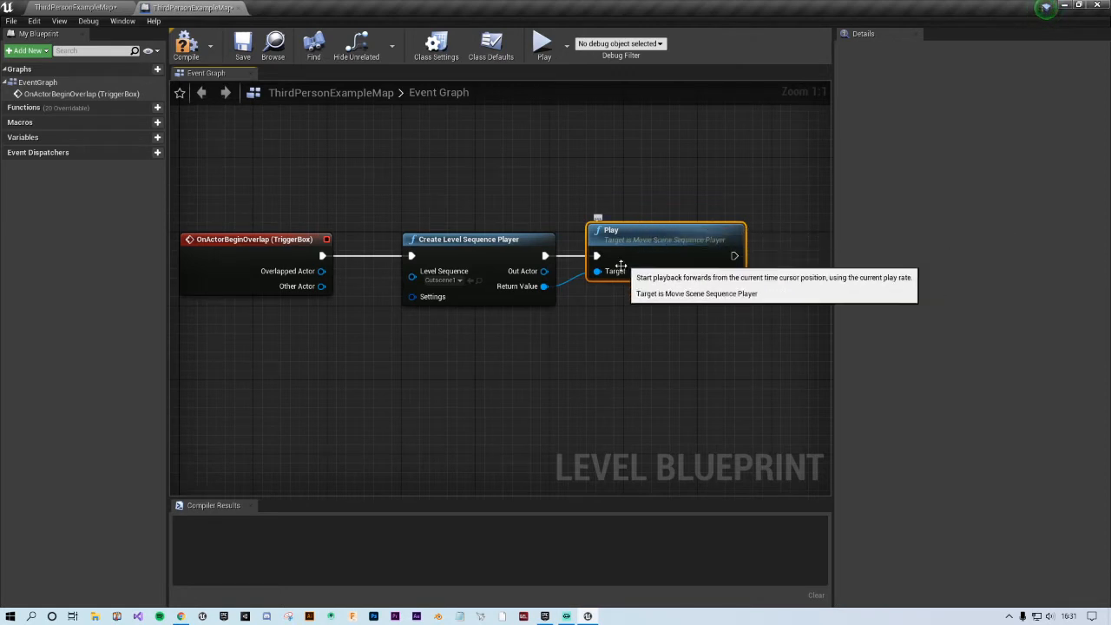
left_click(185, 44)
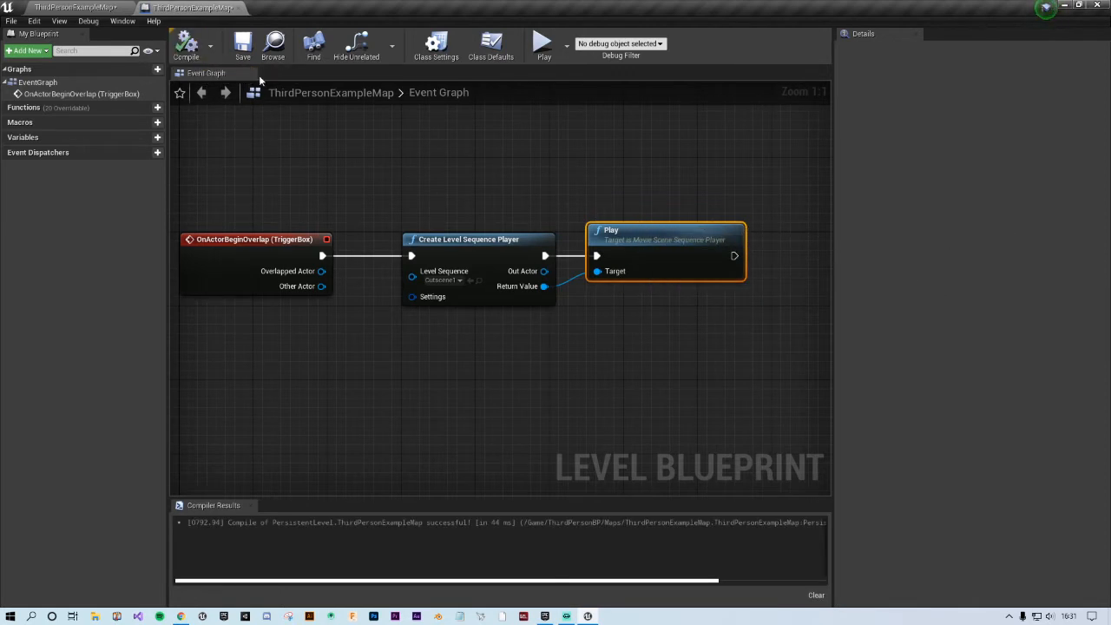
Step: Play-test the level and run the character up the stairs into the trigger box to start the cutscene
left_click(542, 45)
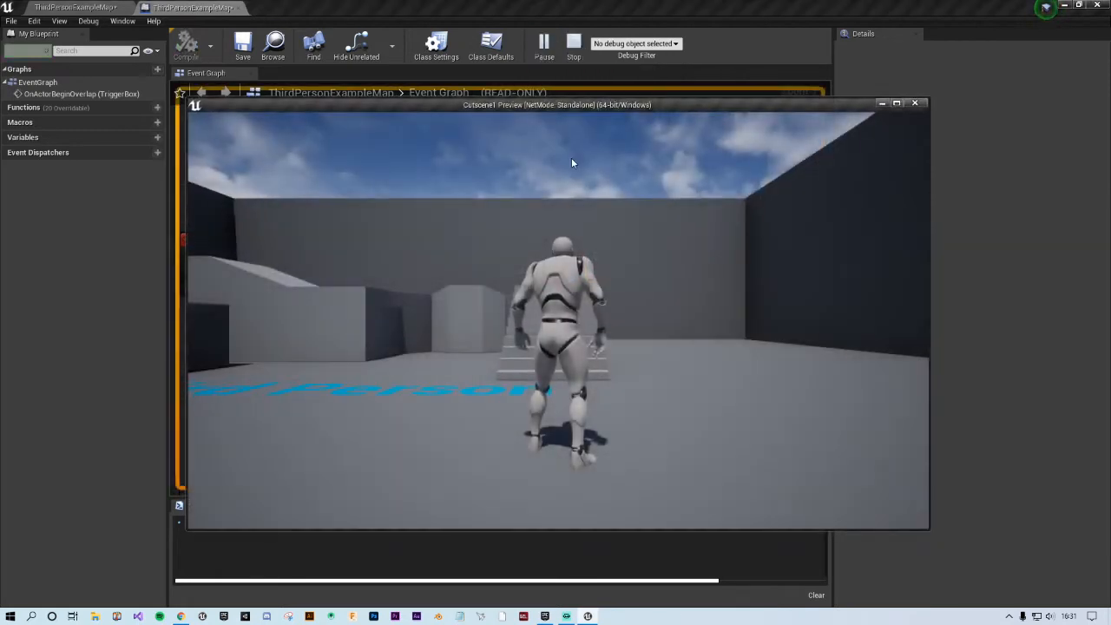
key("w")
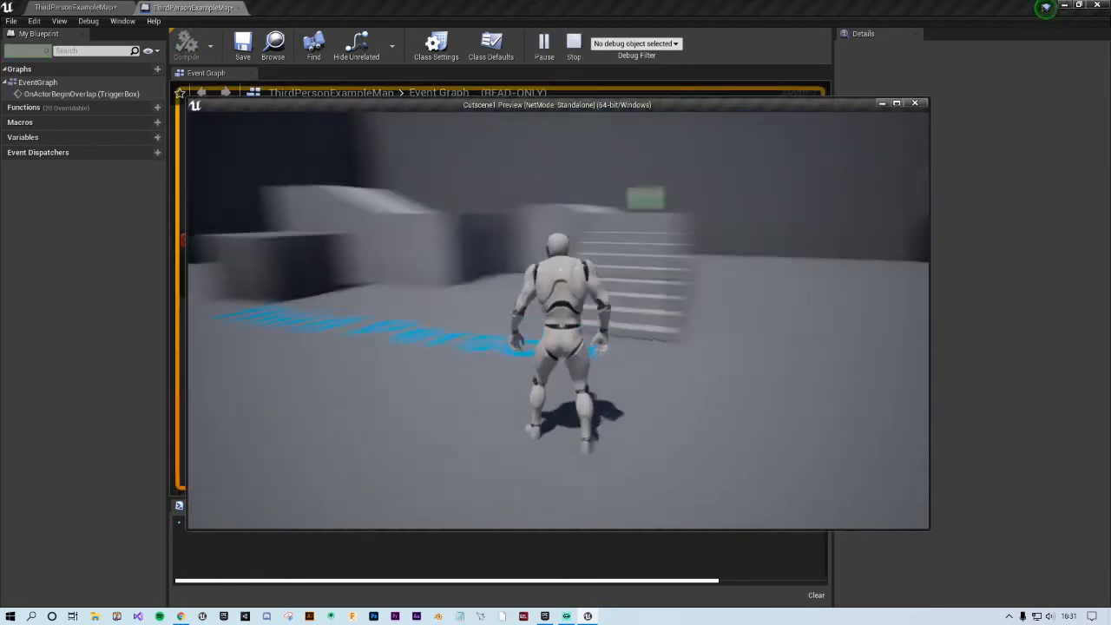
key("w")
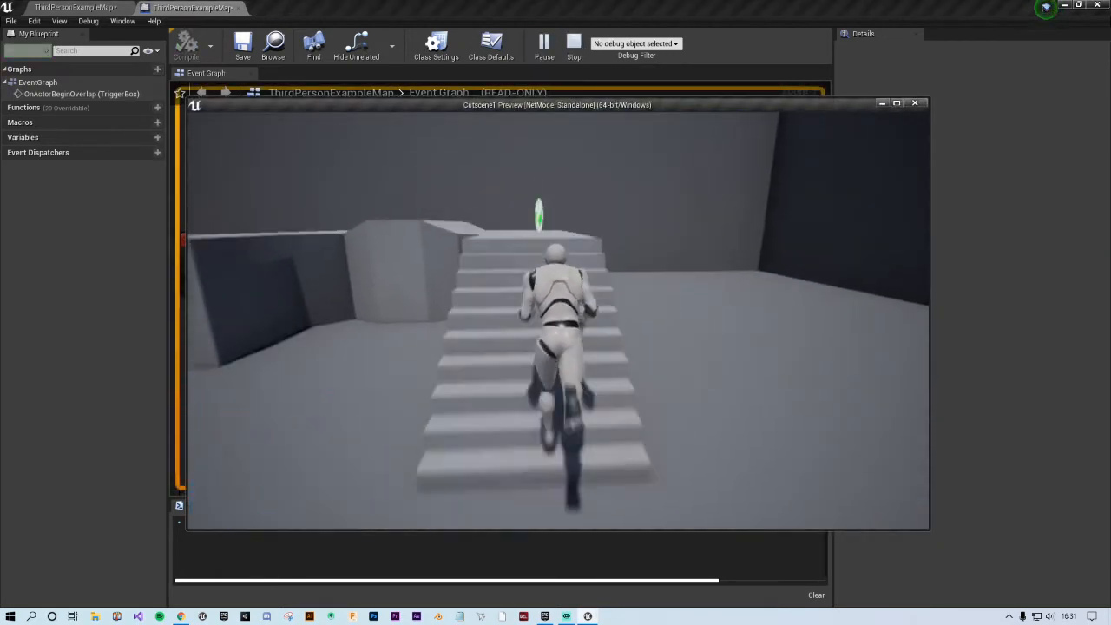
key("d")
key("w")
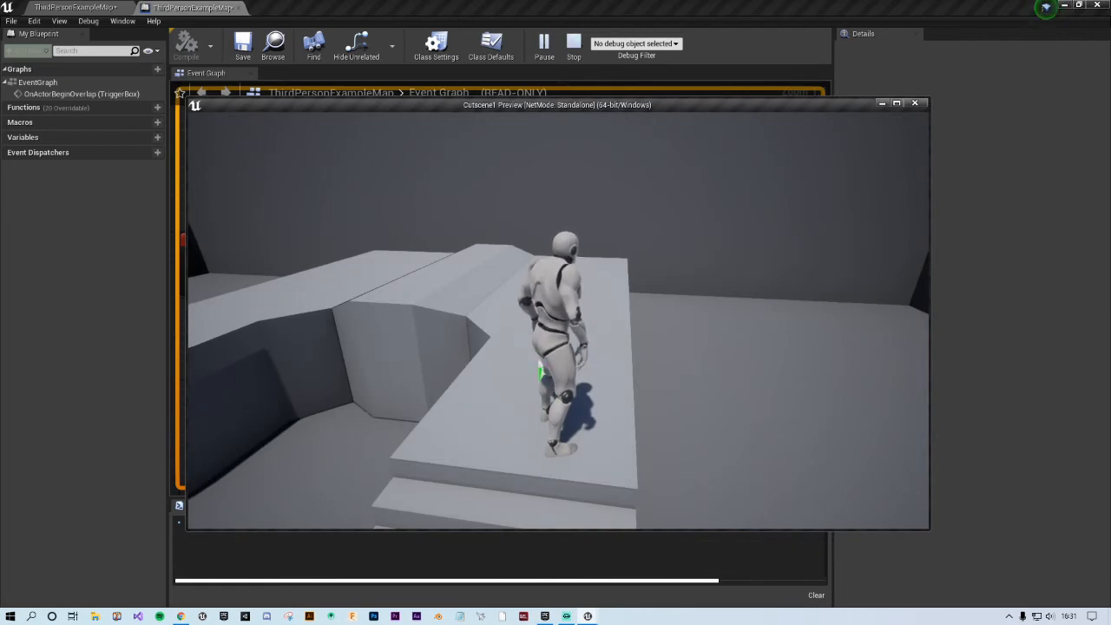
Step: Run and jump the character across the raised platforms and back to the trigger at the top of the stairs
key("w")
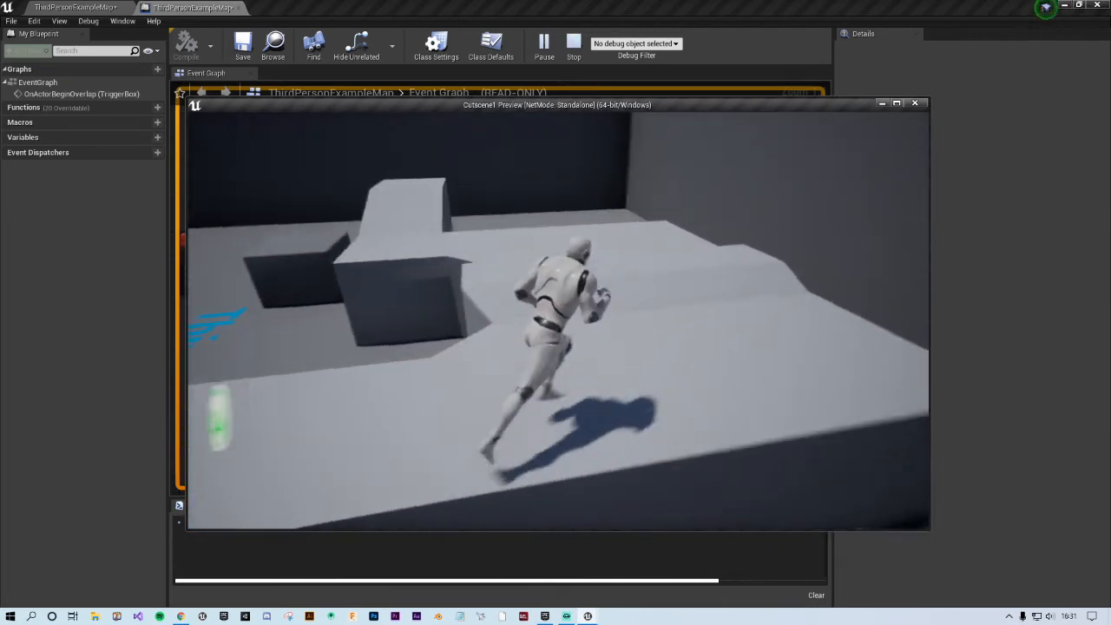
key("w")
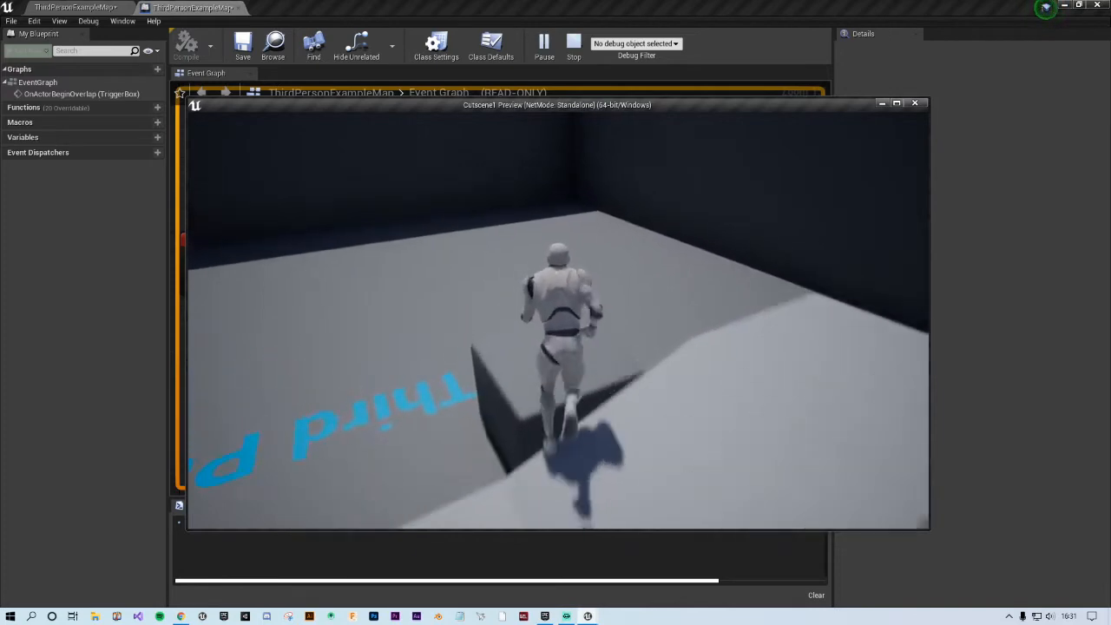
key("w")
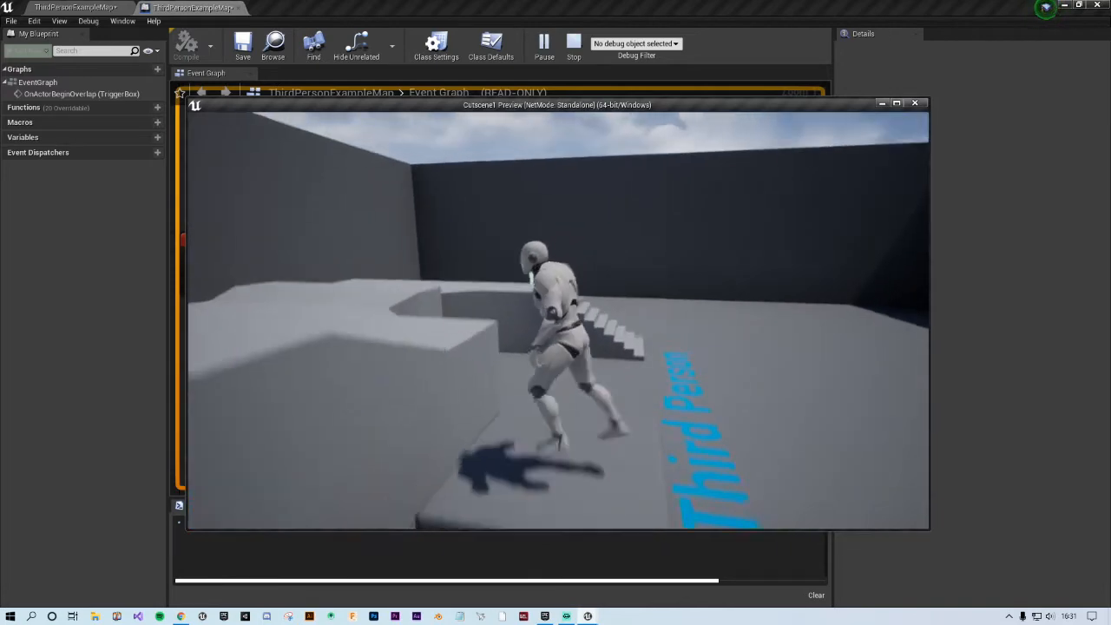
key("w")
key("space")
key("space")
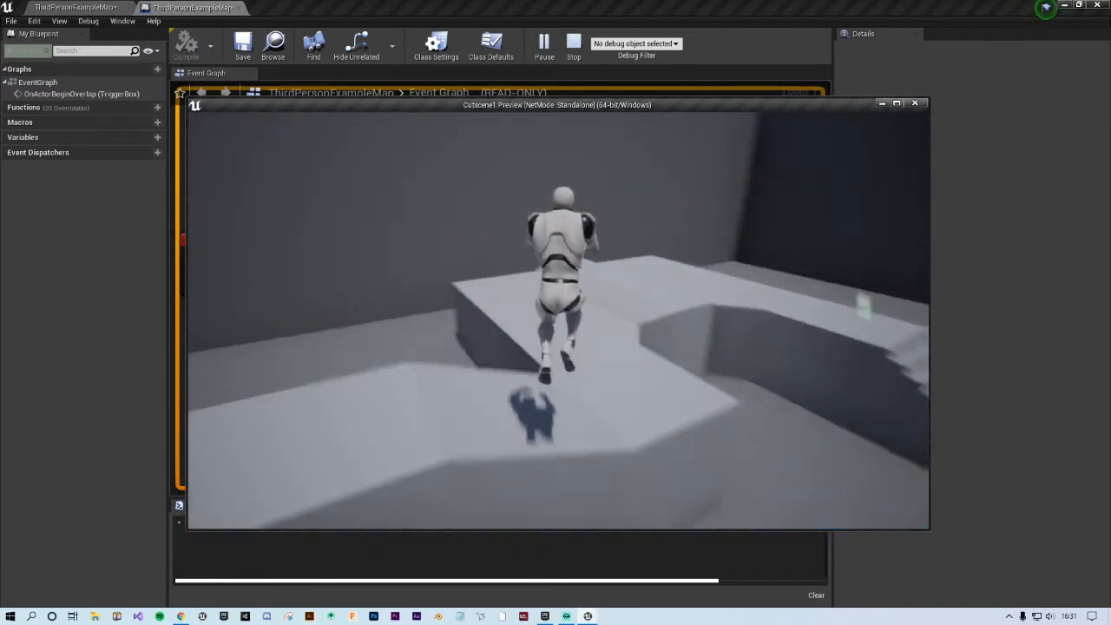
key("w")
key("a")
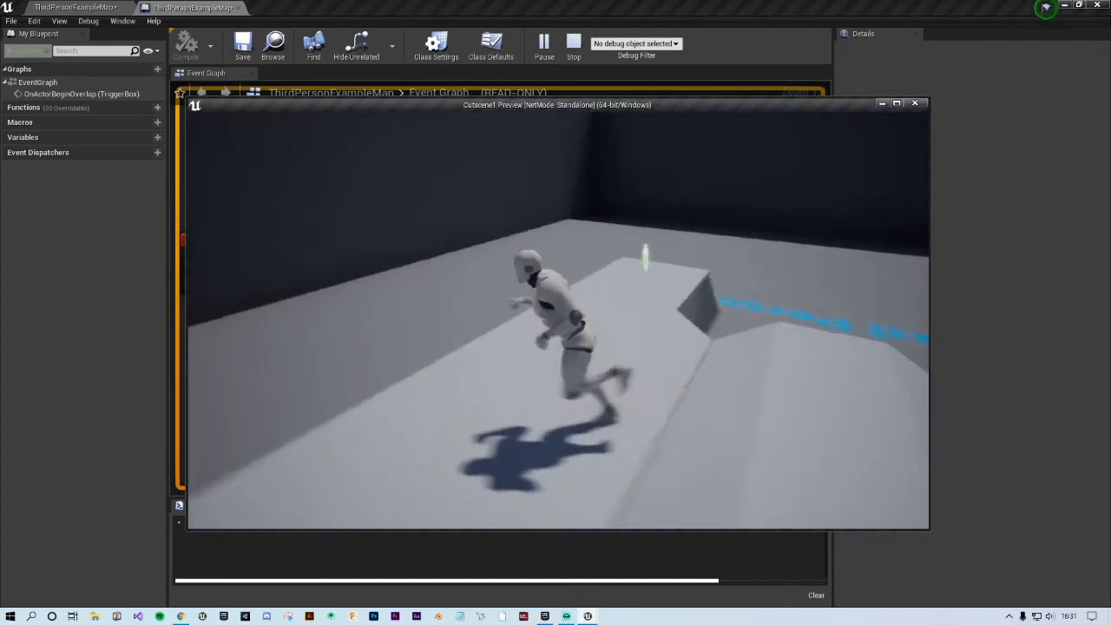
key("w")
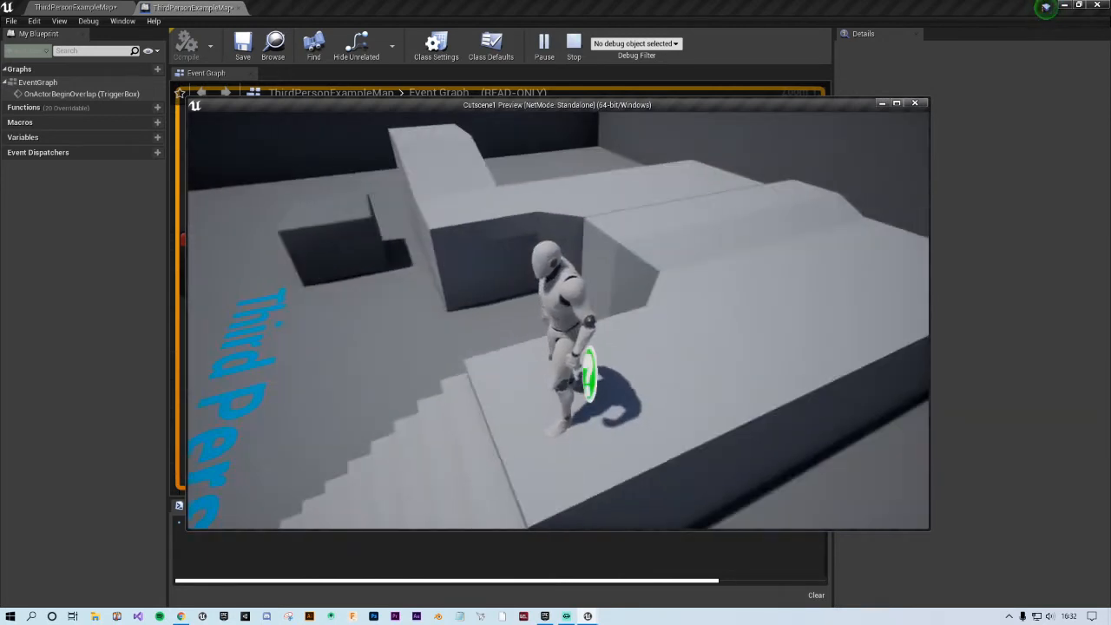
Step: Retrigger the cutscene while moving the character to check whether movement input still works, and end the play session
key("w")
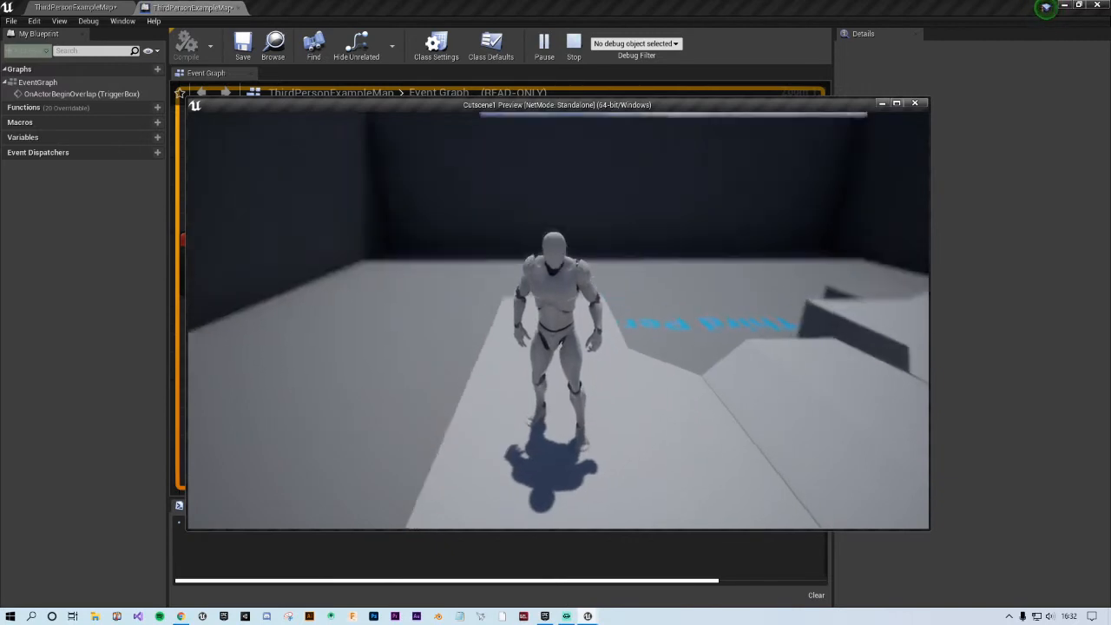
key("w")
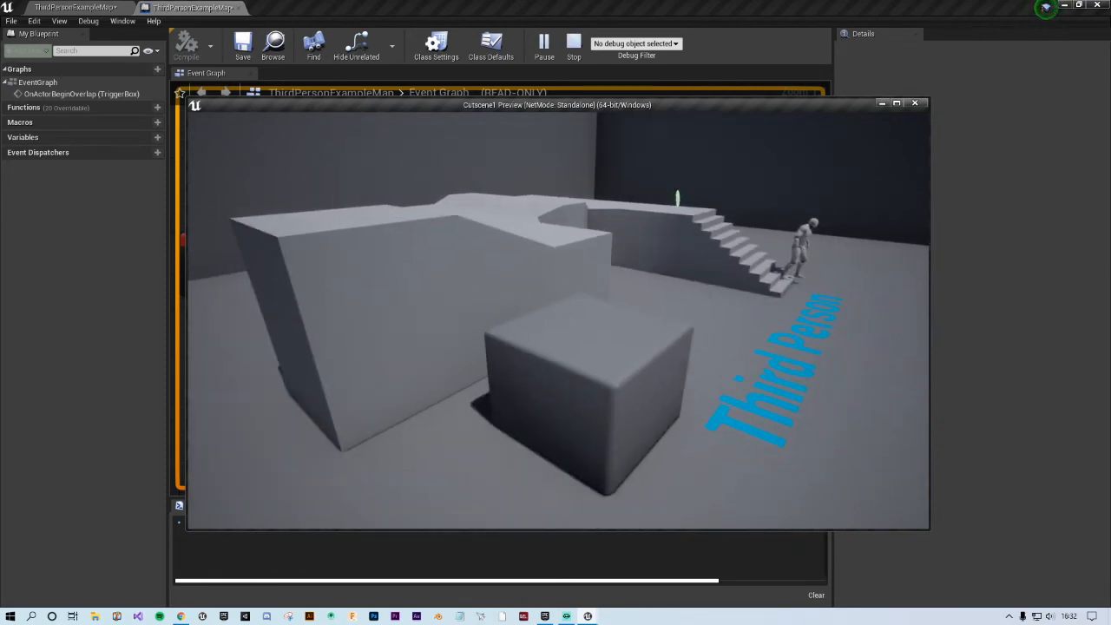
key("w")
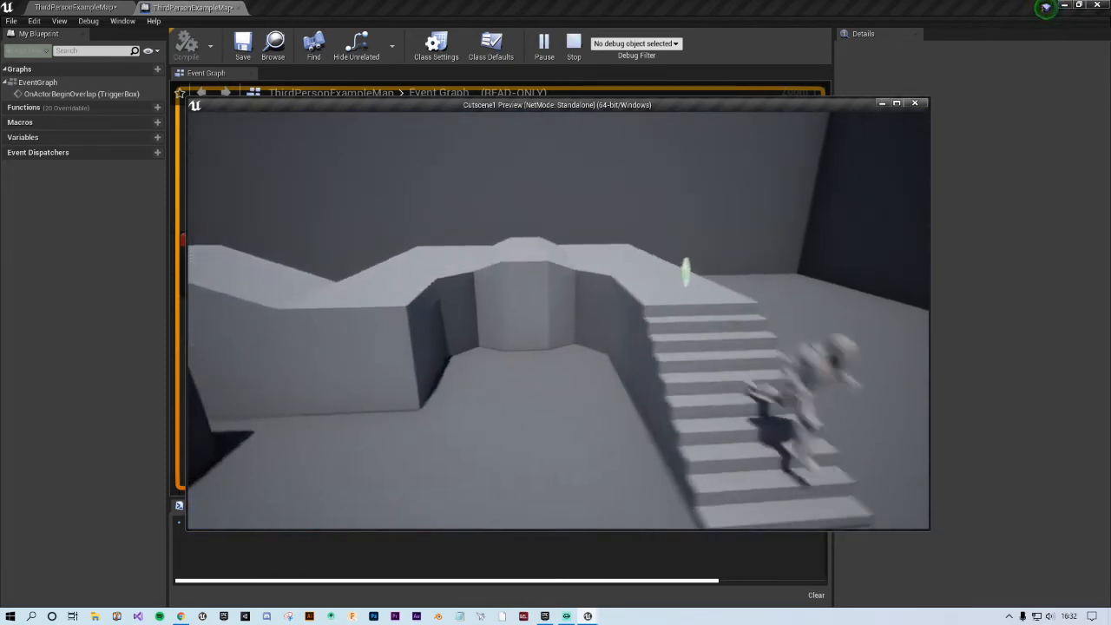
key("w")
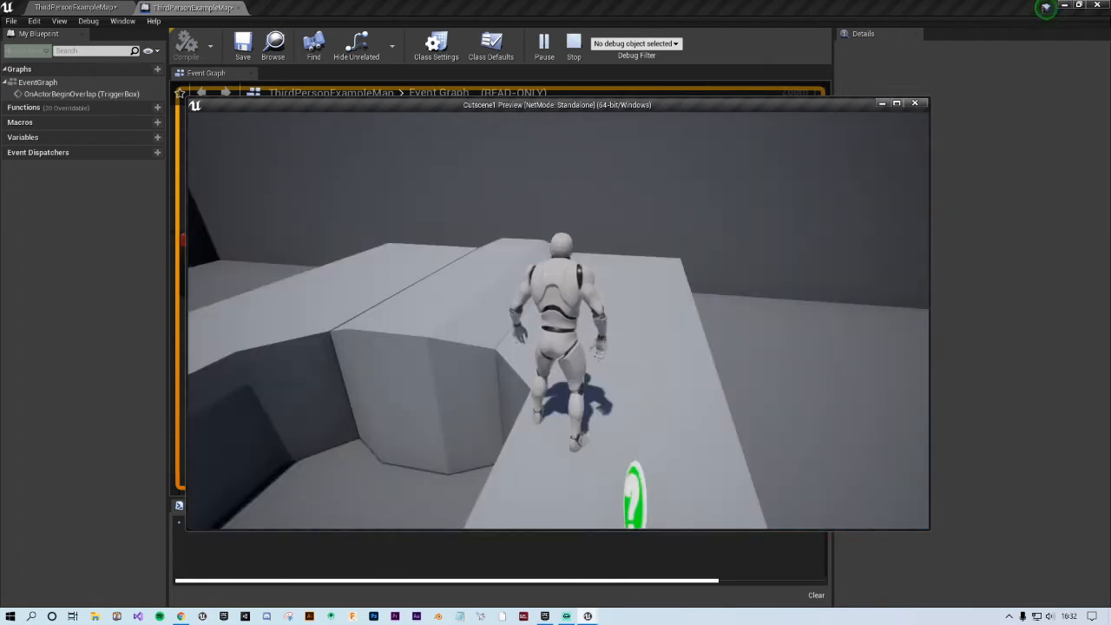
key("w")
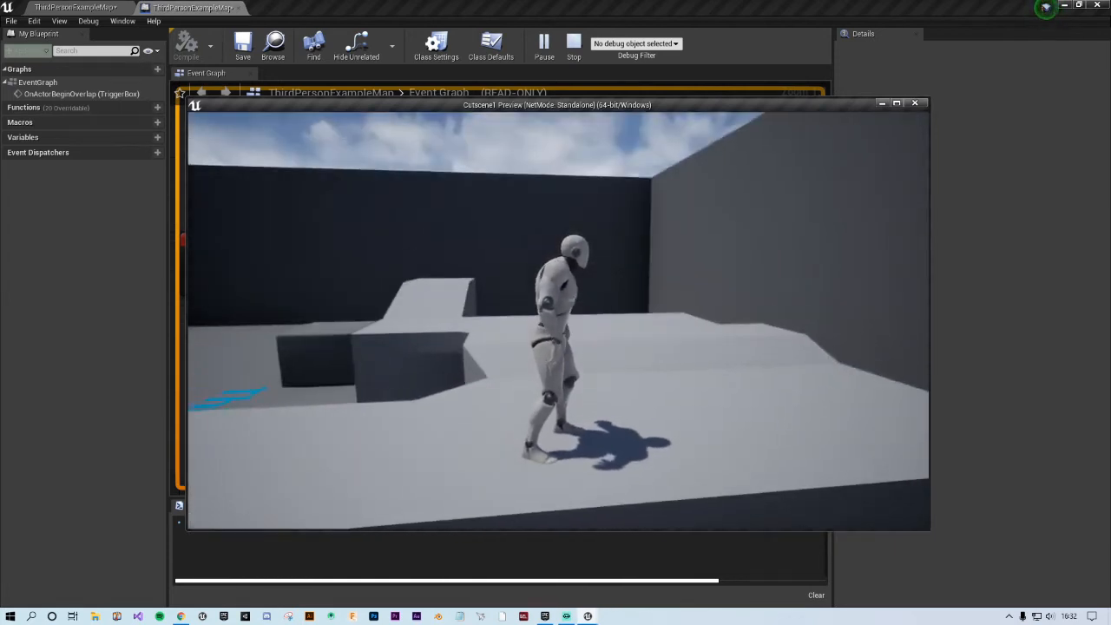
key("space")
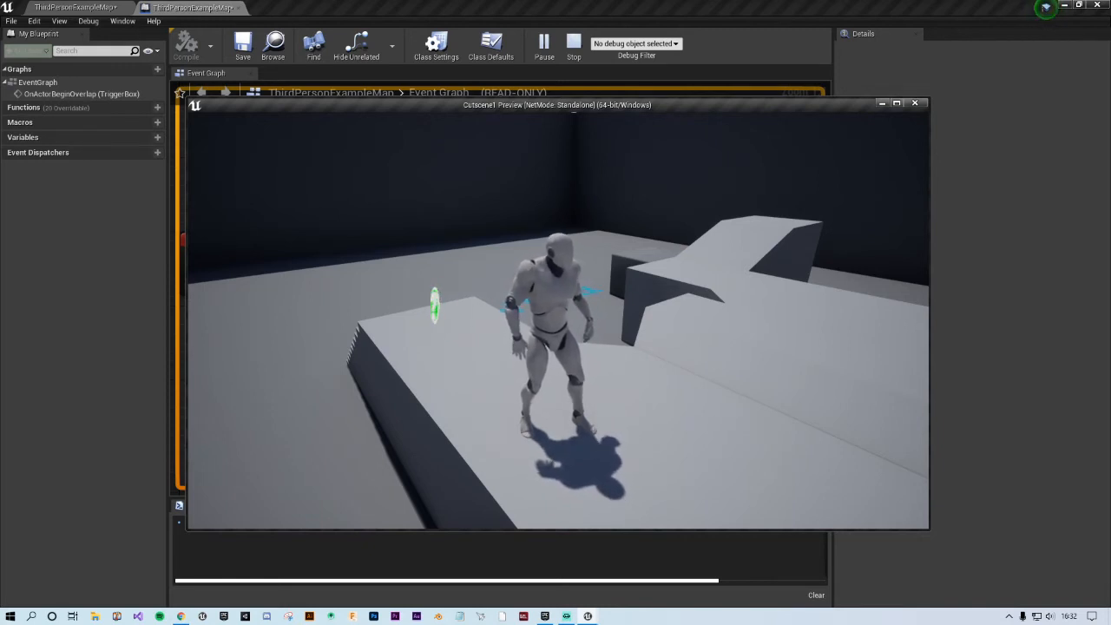
key("Escape")
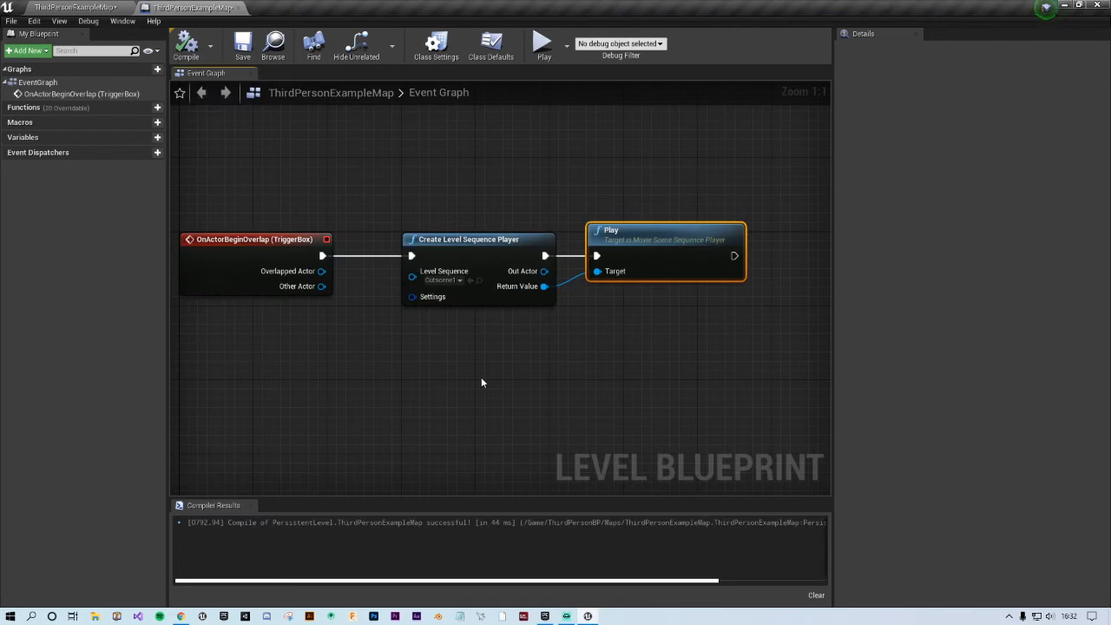
Step: Return to the ThirdPersonExampleMap level, select the ThirdPersonCharacter actor and focus on it
left_click(482, 383)
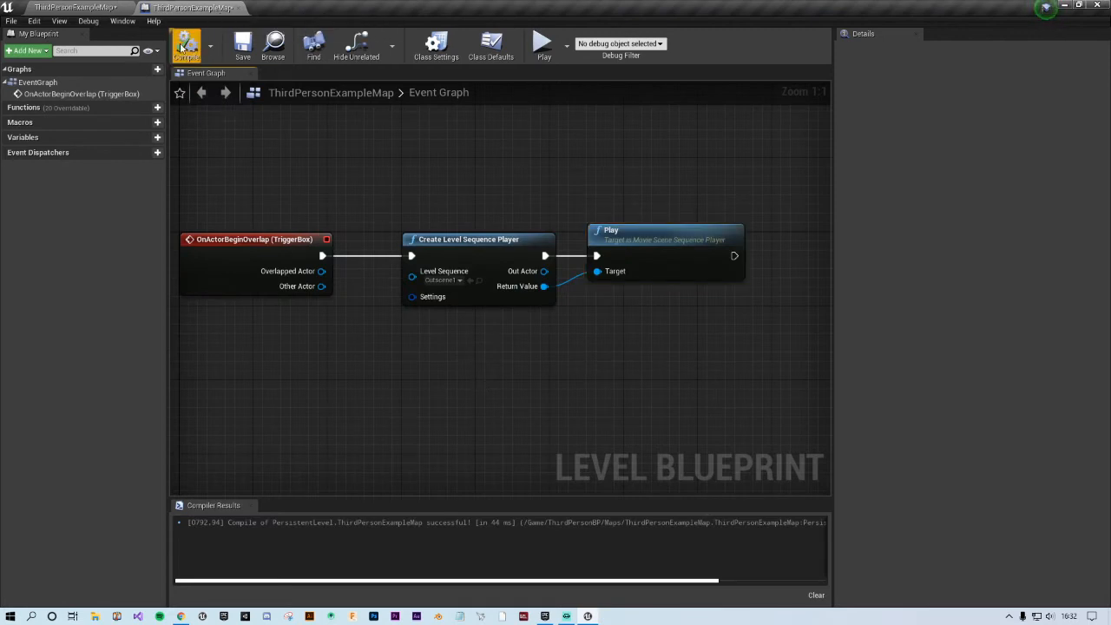
left_click(64, 7)
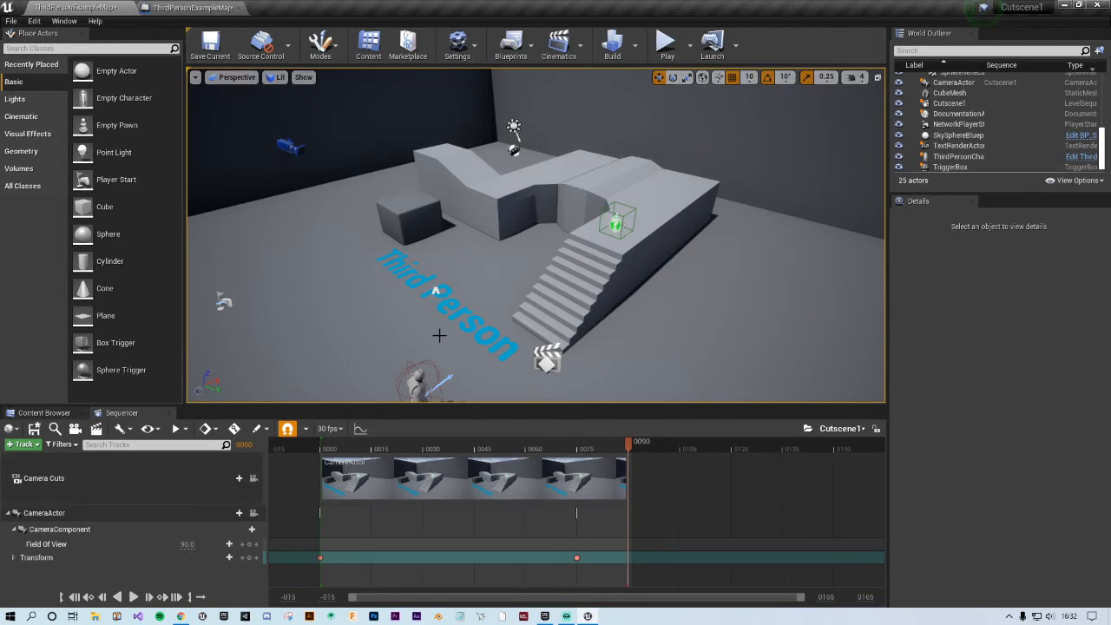
left_click(431, 394)
key("f")
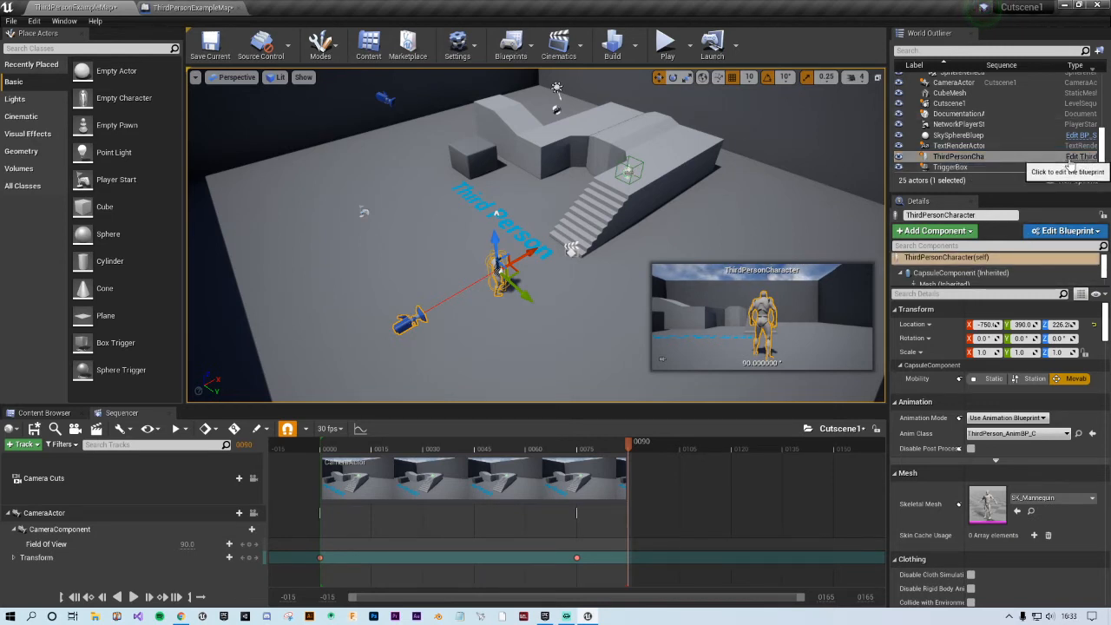
Step: Open the ThirdPersonCharacter blueprint from the Content > ThirdPersonBP > Blueprints folder
left_click(43, 413)
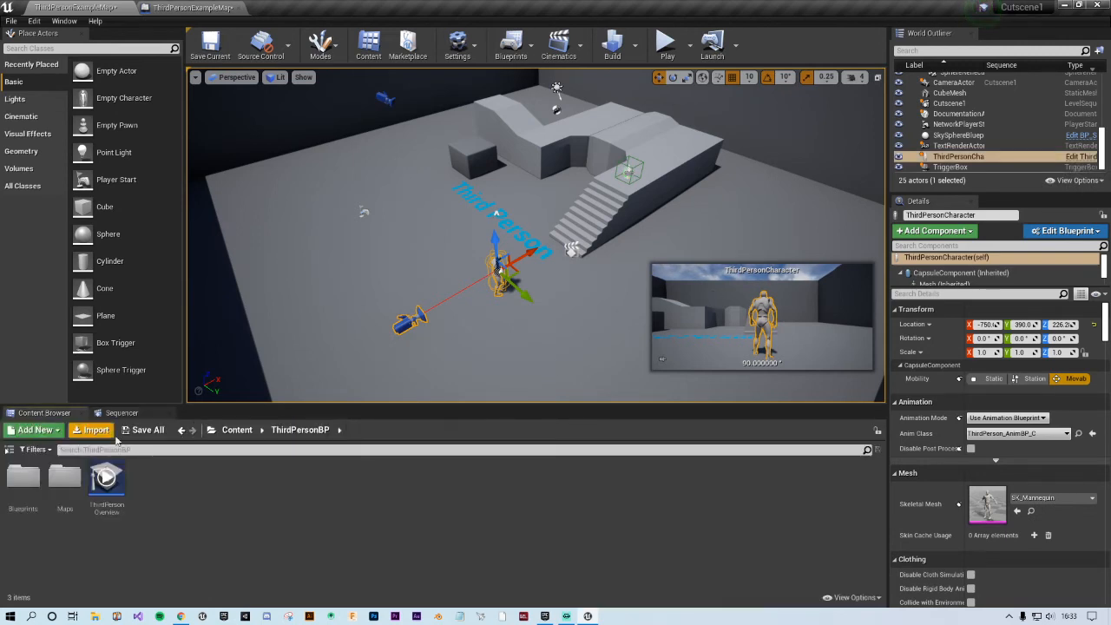
left_click(237, 430)
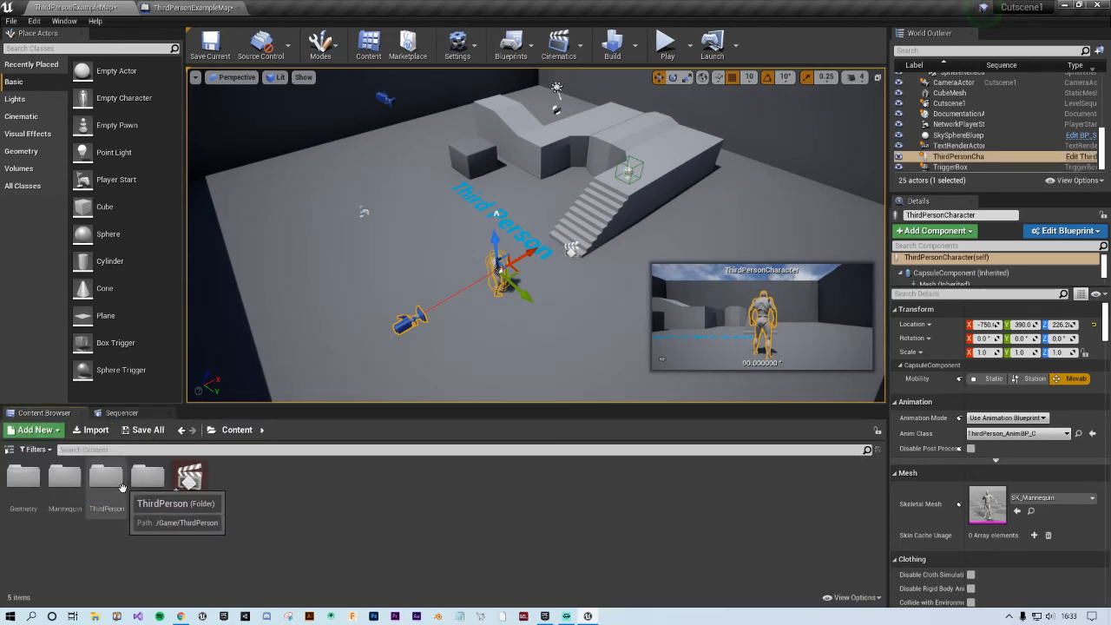
double_click(148, 480)
double_click(22, 479)
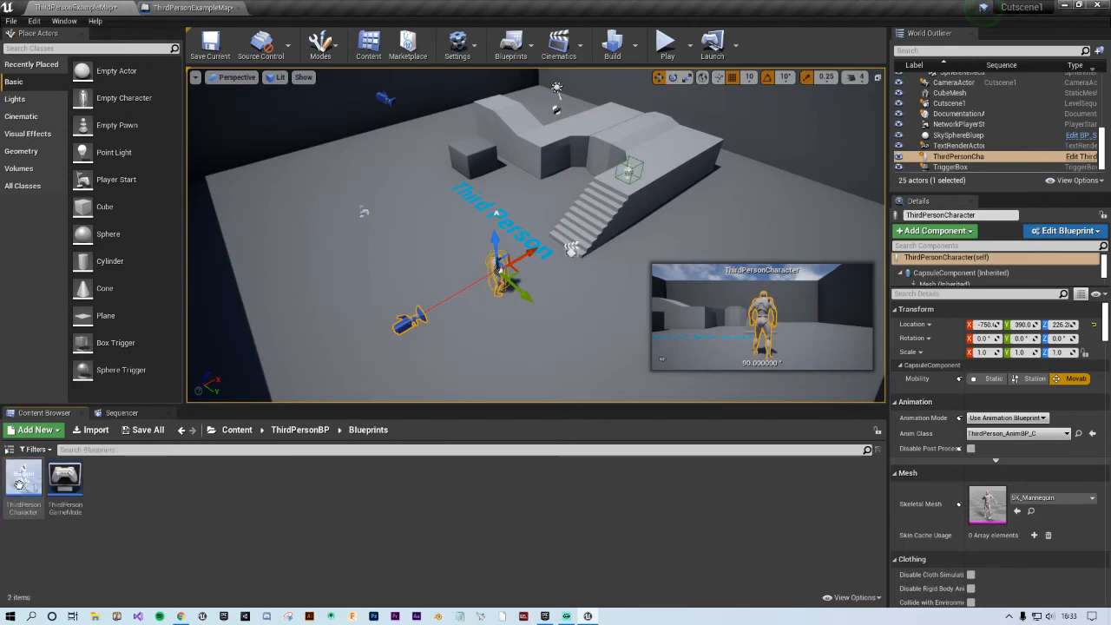
double_click(24, 479)
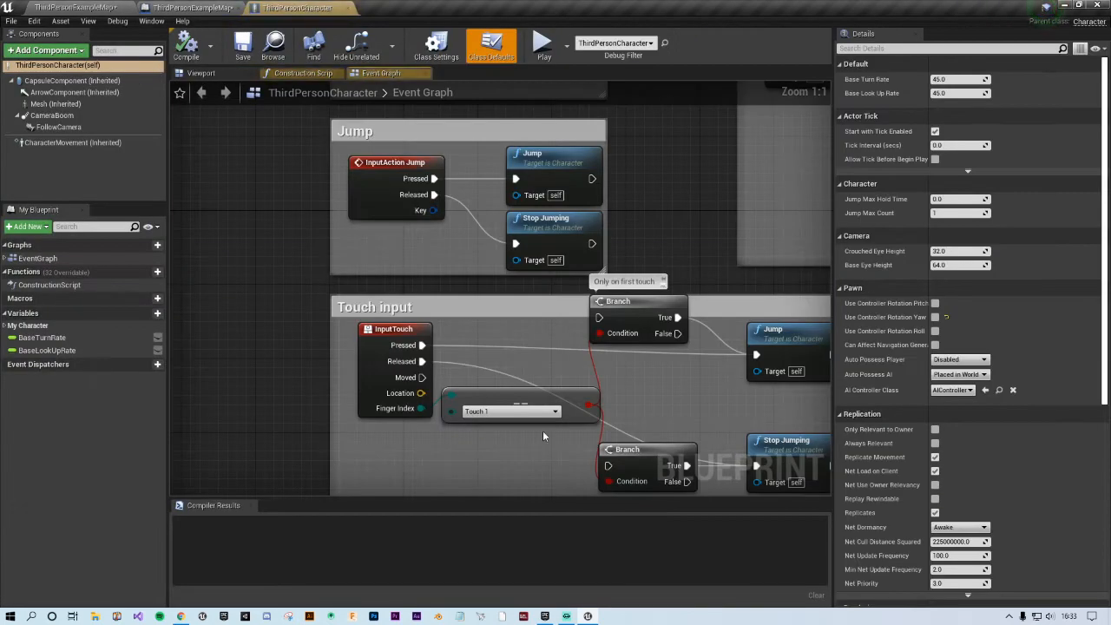
Step: Delete the Touch input comment group and all its nodes from the character's Event Graph
right_click_drag(753, 207, 473, 309)
scroll(610, 207, "down", 4)
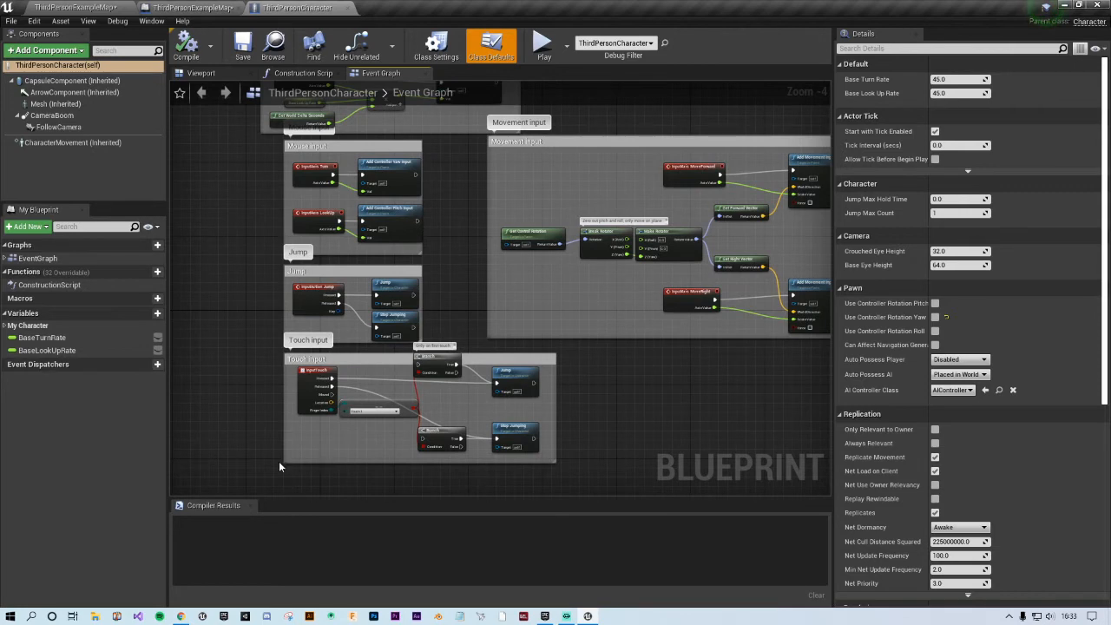
left_click_drag(330, 430, 569, 345)
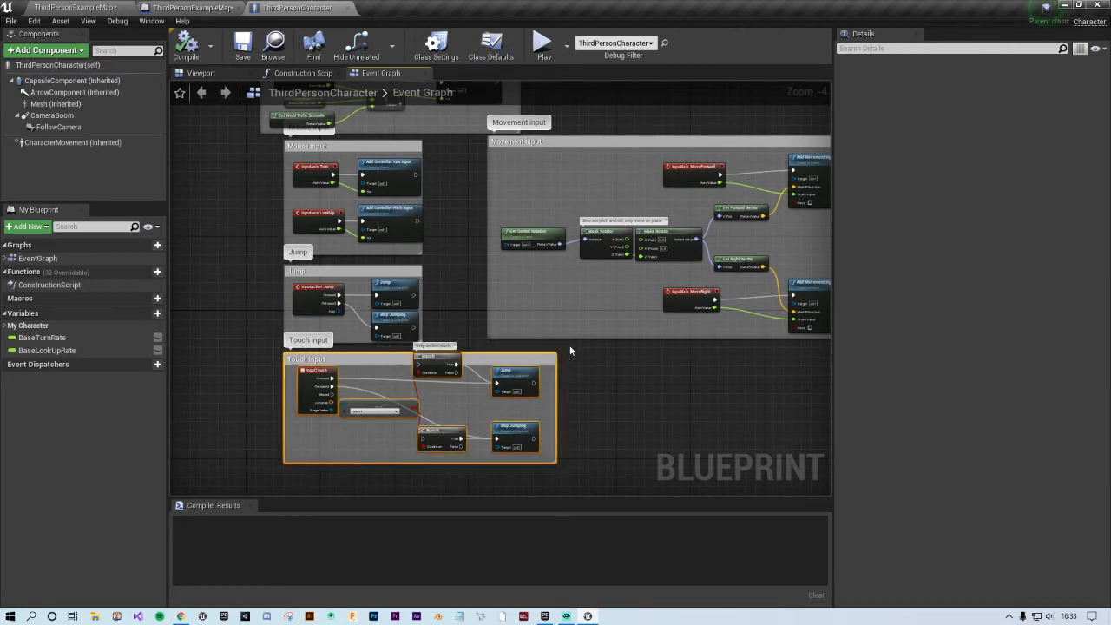
key("Delete")
Step: Delete the Gamepad input group and the VR orientation reset group with all their nodes
right_click_drag(543, 288, 573, 491)
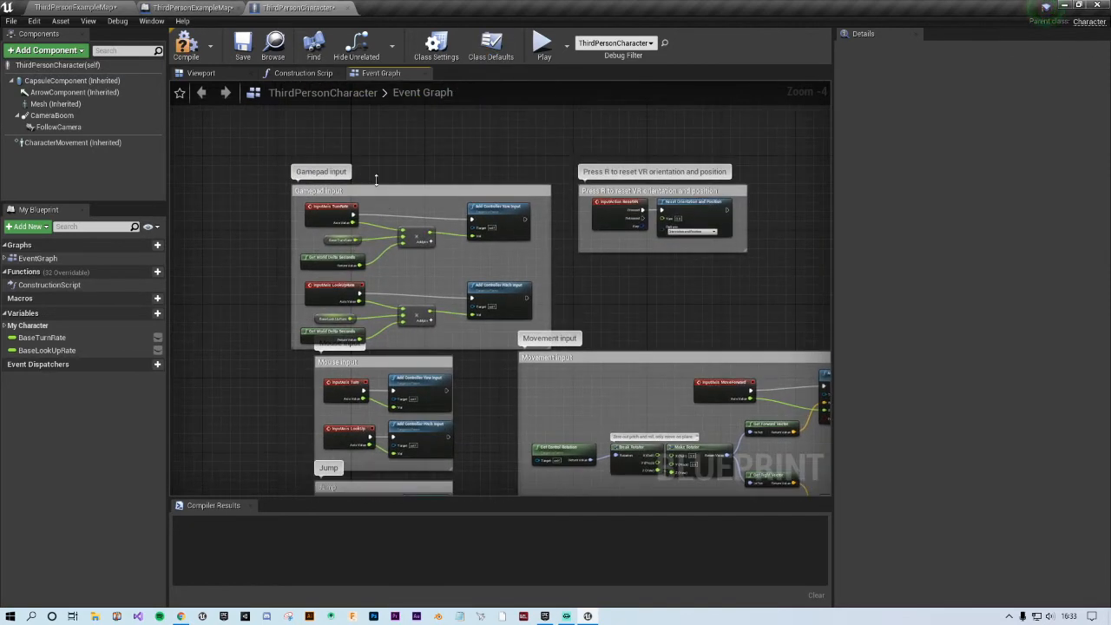
left_click_drag(280, 132, 554, 348)
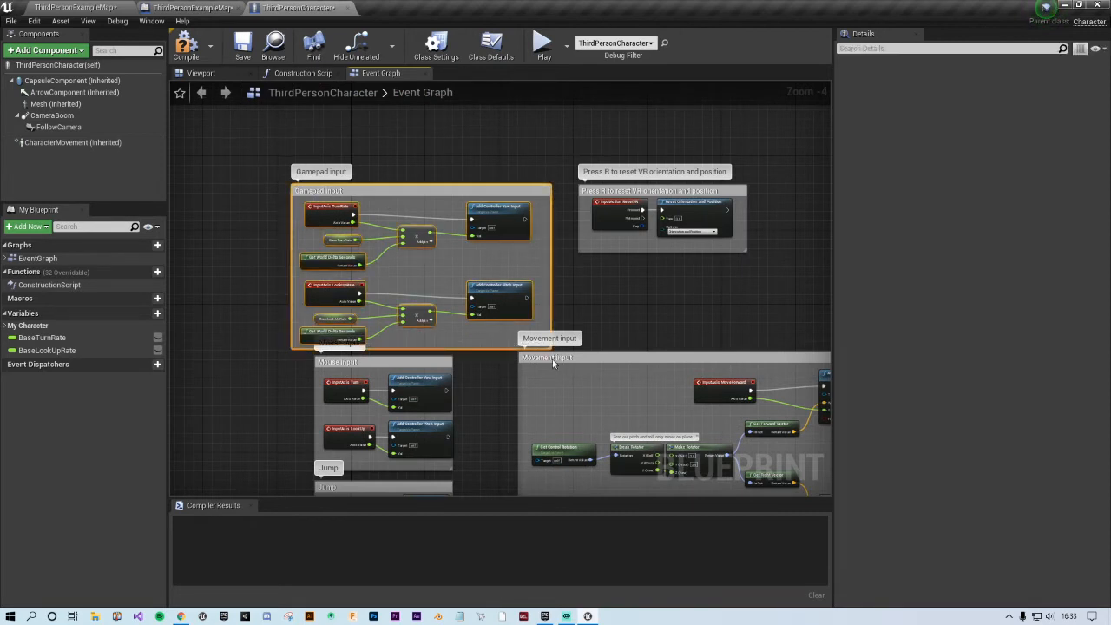
key("Delete")
left_click_drag(551, 137, 793, 263)
key("Delete")
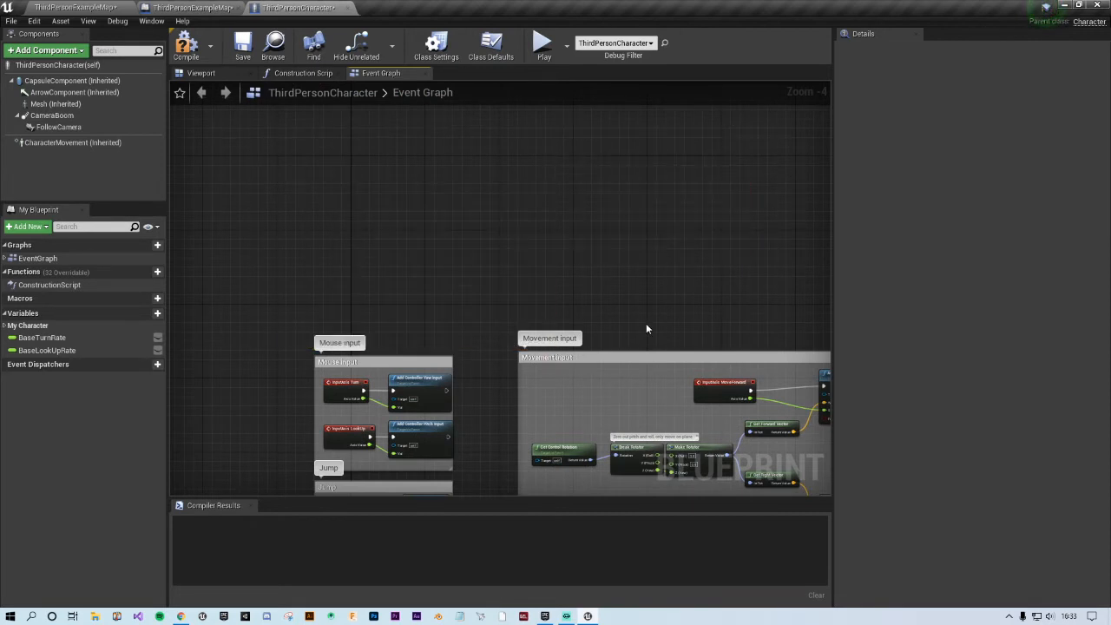
Step: Line up the InputAxis MoveForward and MoveRight event nodes with Get Control Rotation at the left edge of the Movement input group
right_click_drag(646, 328, 553, 115)
left_click(469, 164)
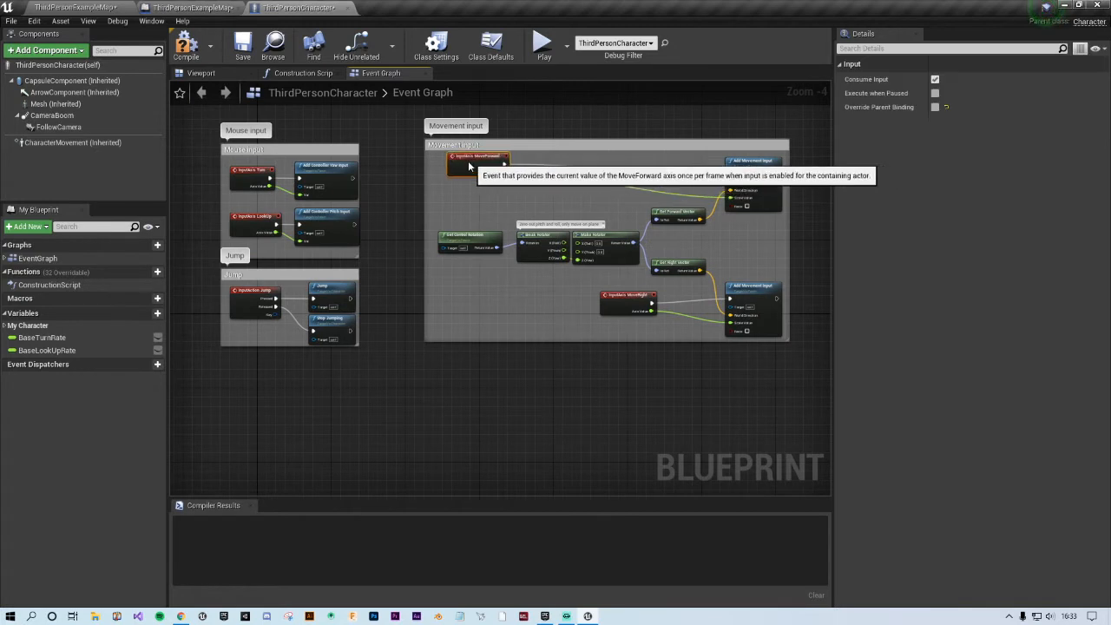
left_click_drag(469, 164, 470, 171)
left_click_drag(618, 299, 457, 310)
left_click_drag(465, 165, 469, 177)
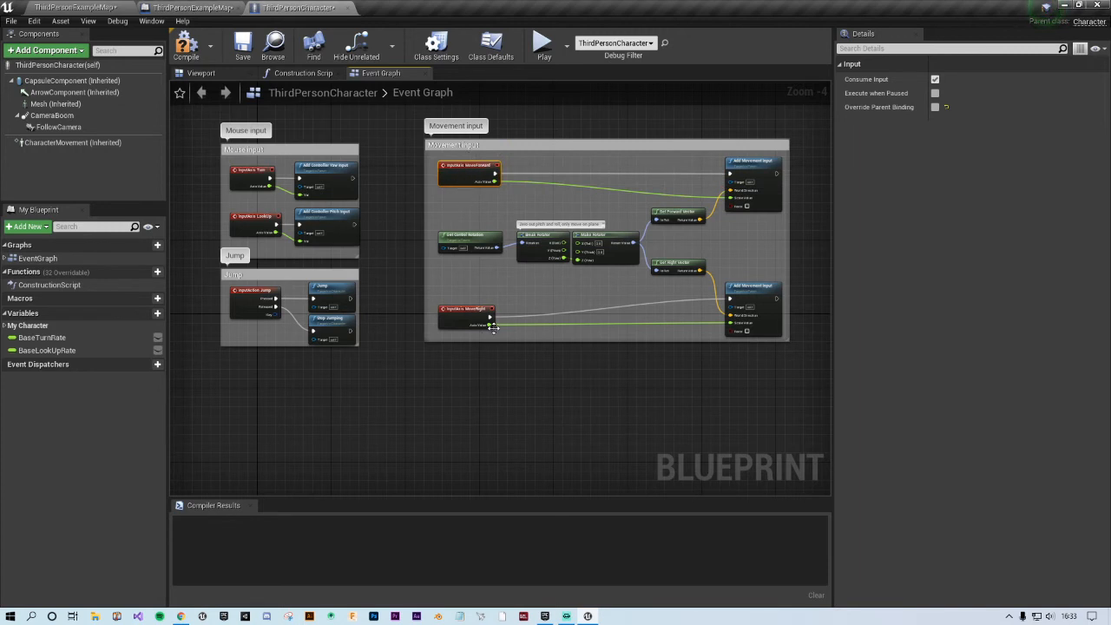
Step: Examine the Movement input nodes from InputAxis MoveForward through the rotator and vector nodes to Add Movement Input
scroll(467, 274, "up", 4)
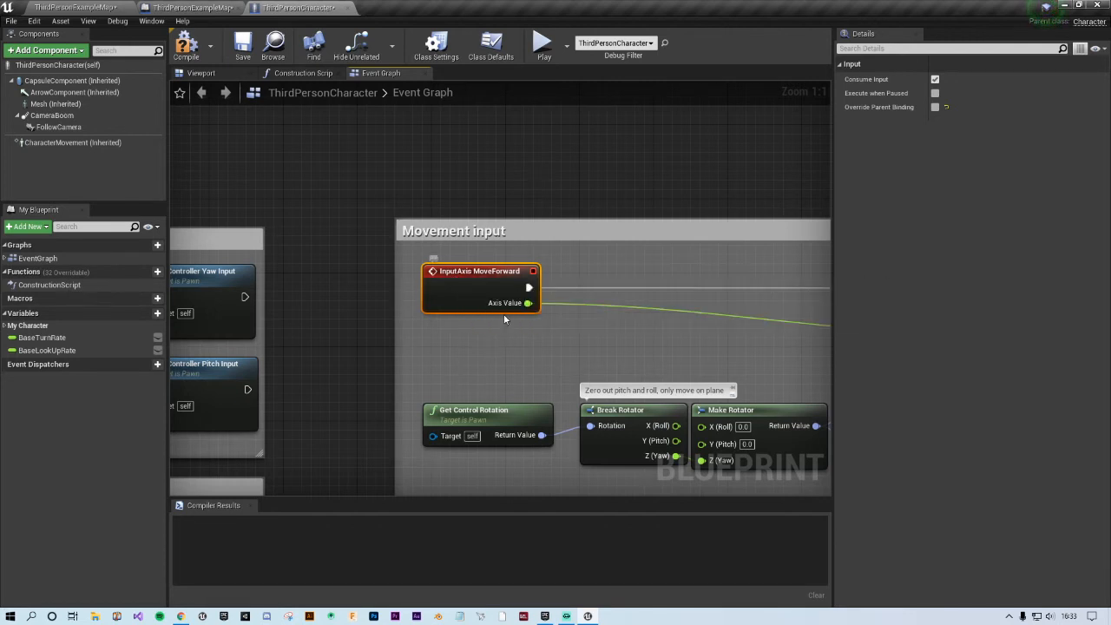
right_click_drag(518, 340, 489, 334)
right_click_drag(597, 356, 205, 343)
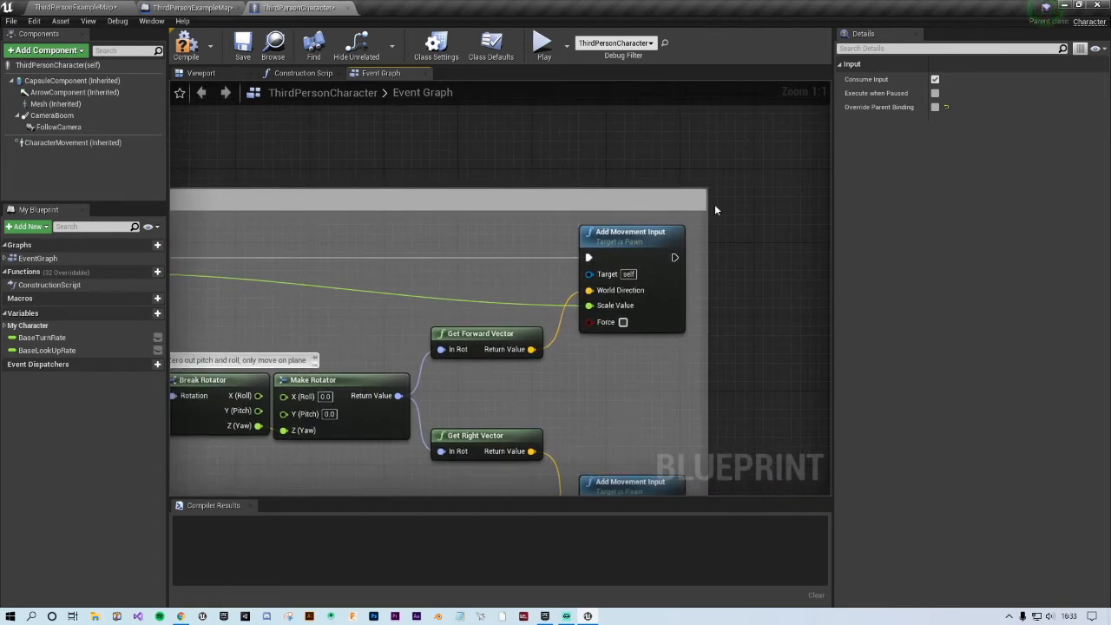
right_click_drag(323, 335, 603, 340)
right_click_drag(523, 344, 513, 281)
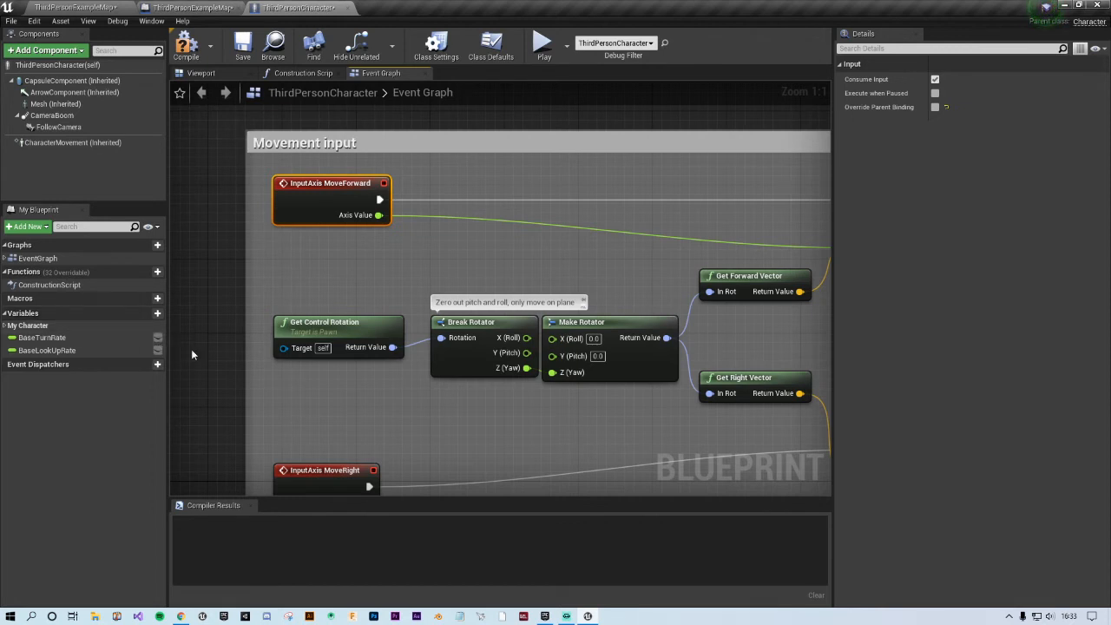
left_click(376, 245)
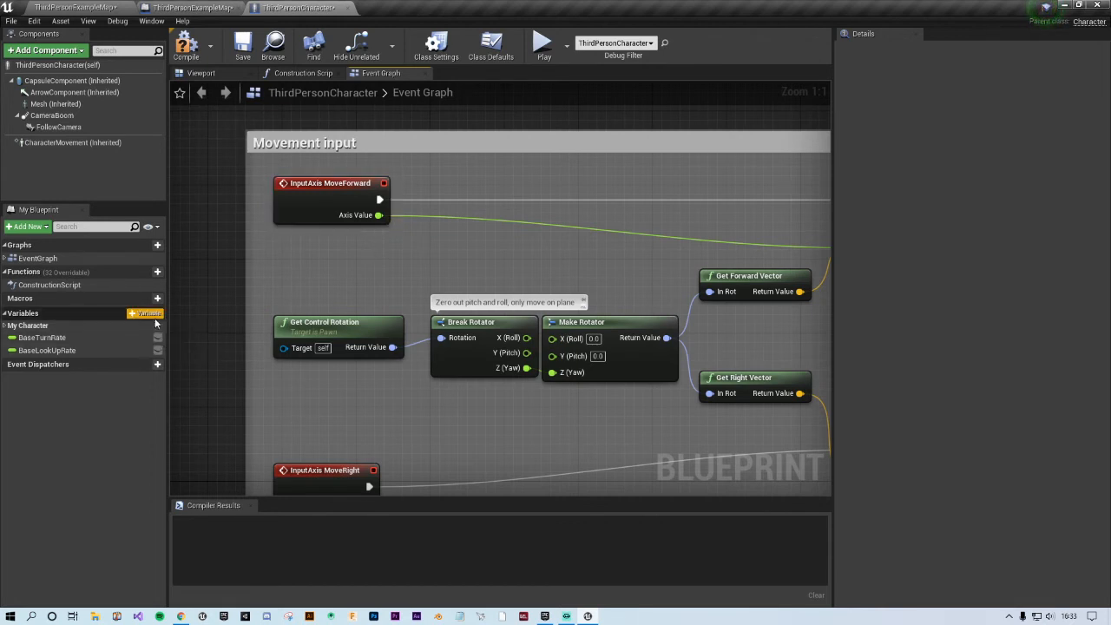
Step: Create a new Boolean variable named canwemove? in the ThirdPersonCharacter blueprint
left_click(156, 317)
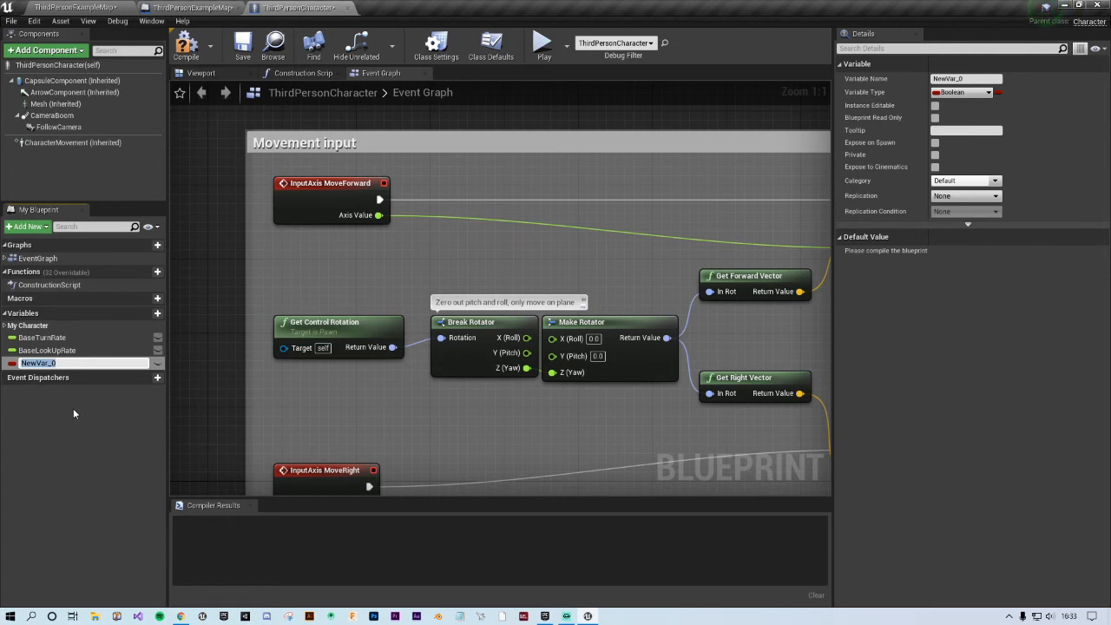
type("canwemove?")
key("Return")
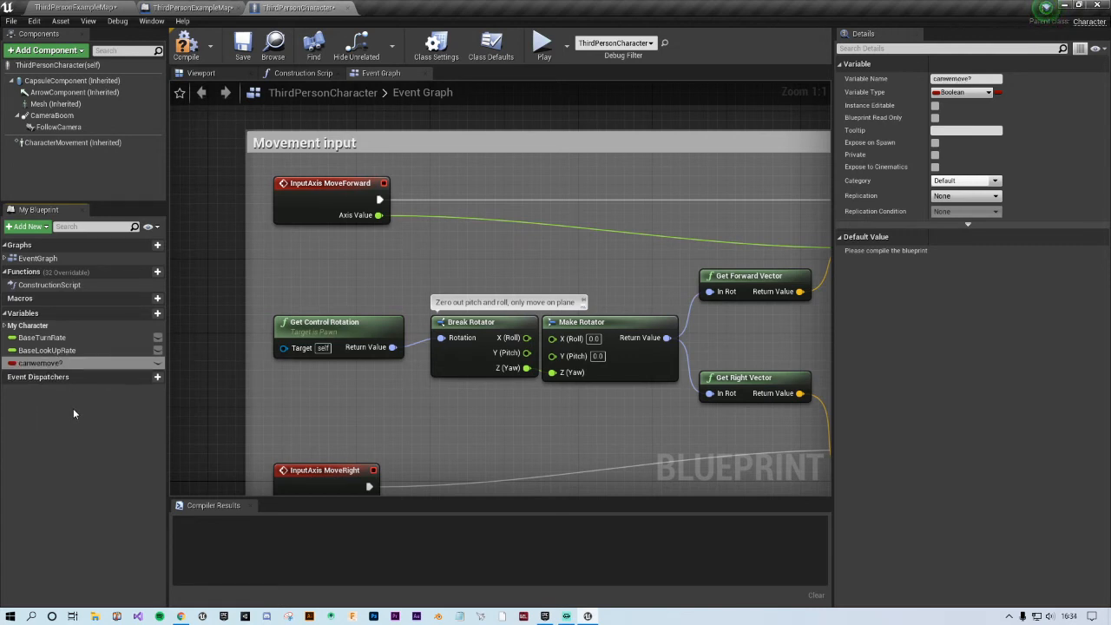
left_click(13, 365)
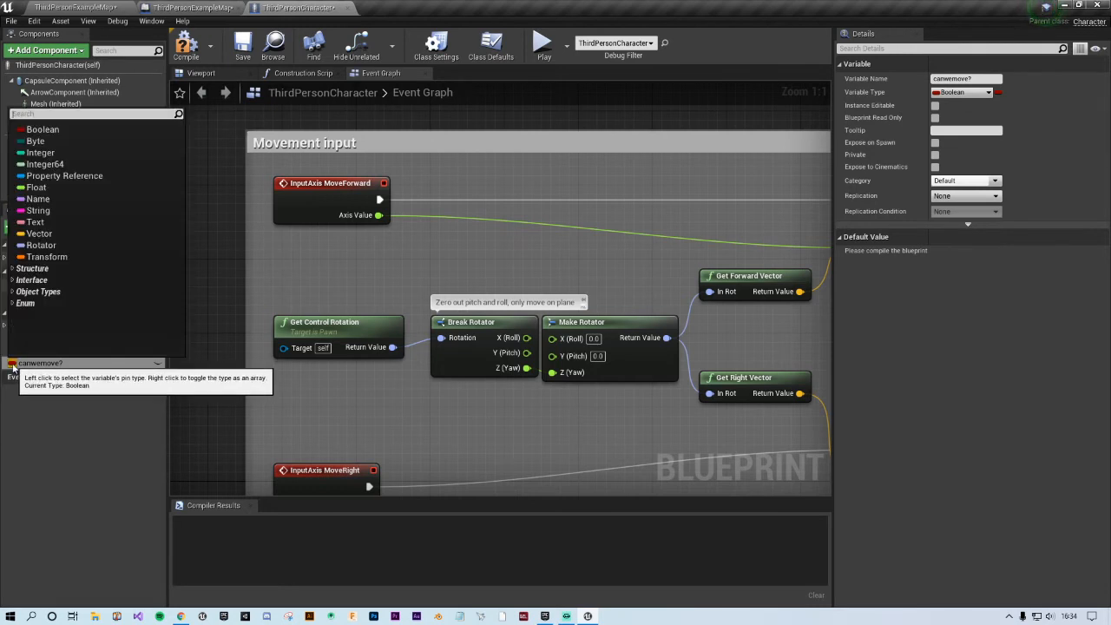
left_click(39, 129)
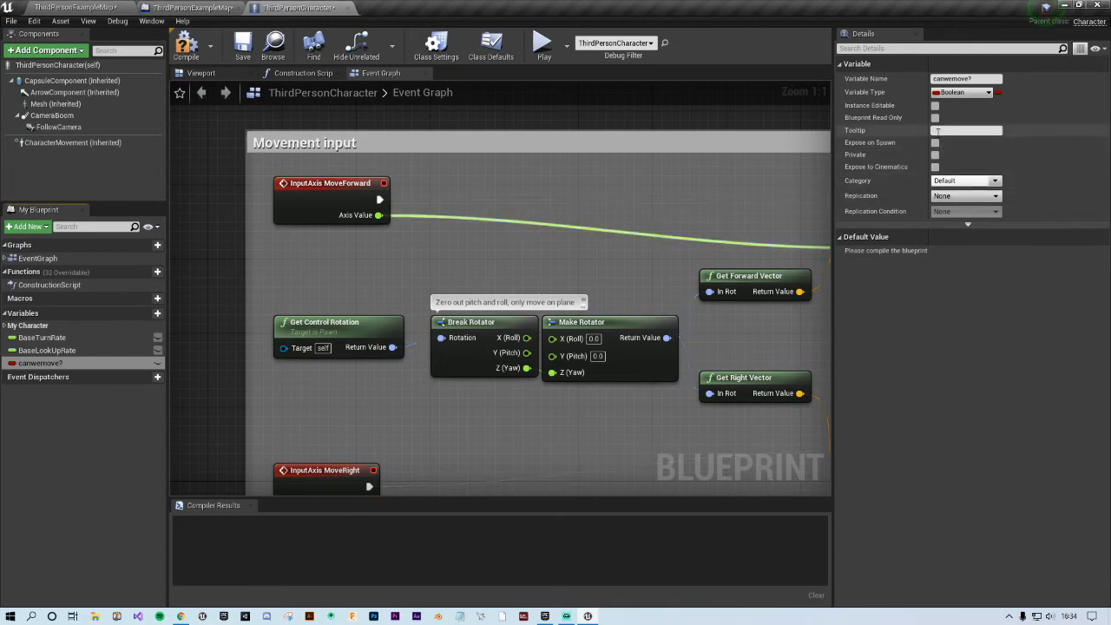
Step: Make canwemove? instance editable and exposed on spawn, compile the blueprint, and set the variable's default value to true
left_click(934, 106)
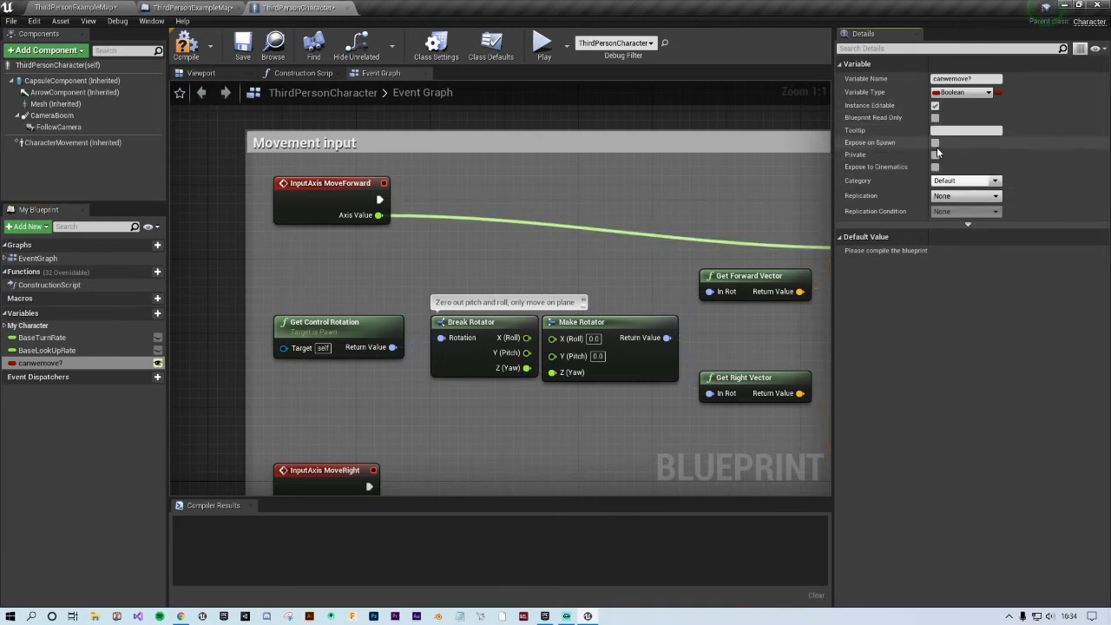
left_click(935, 143)
left_click(183, 52)
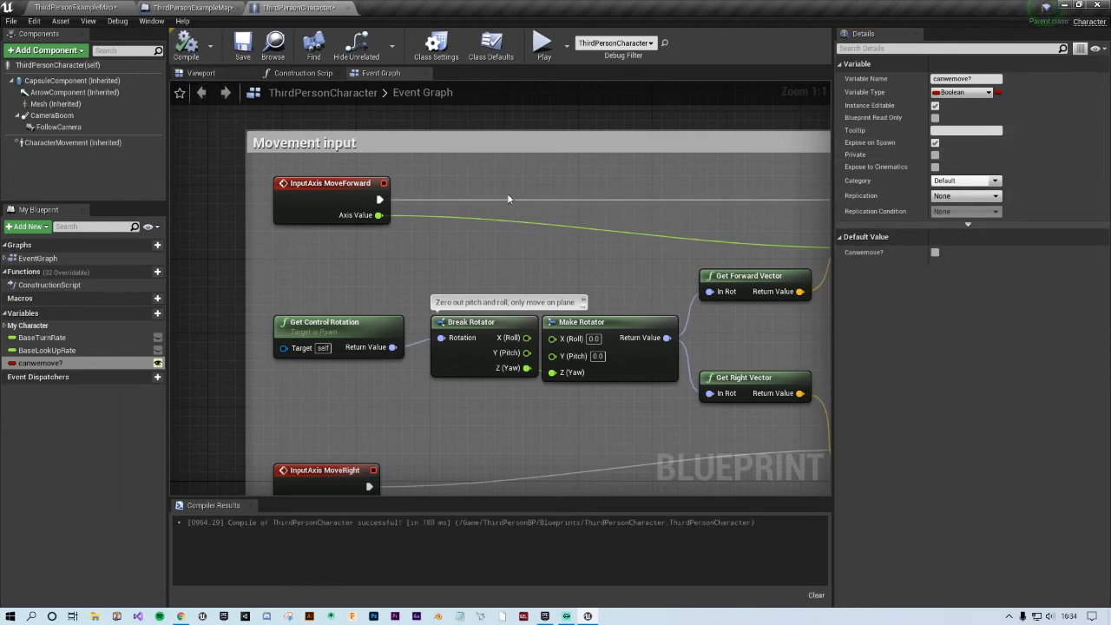
left_click(935, 252)
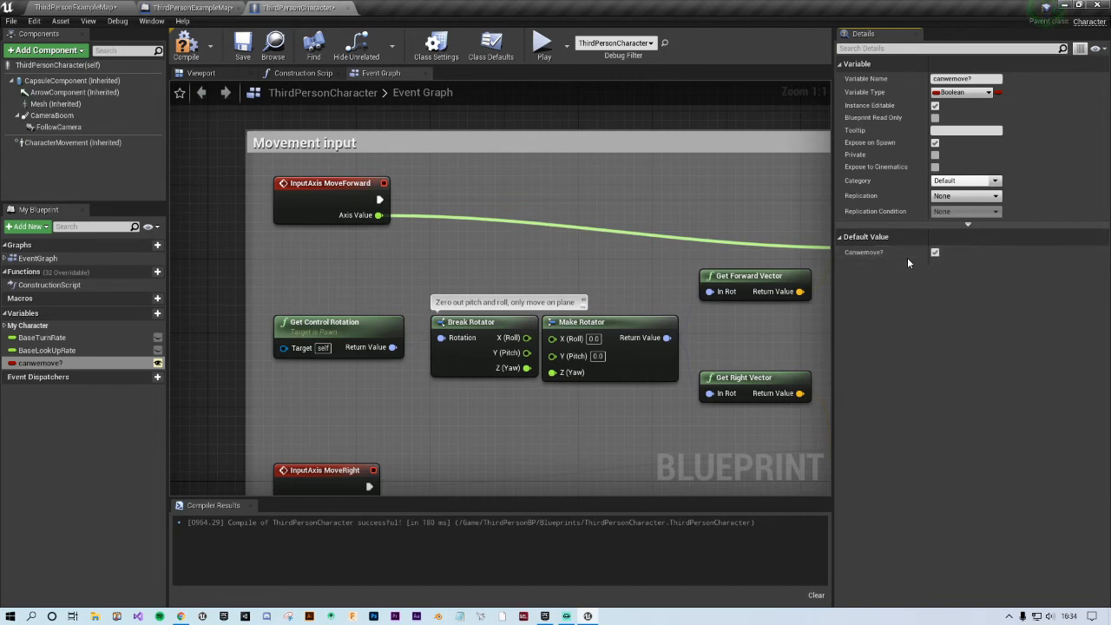
Step: Insert a Branch conditioned on canwemove? between InputAxis MoveForward and its Add Movement Input, continuing from the True output
scroll(644, 294, "down", 2)
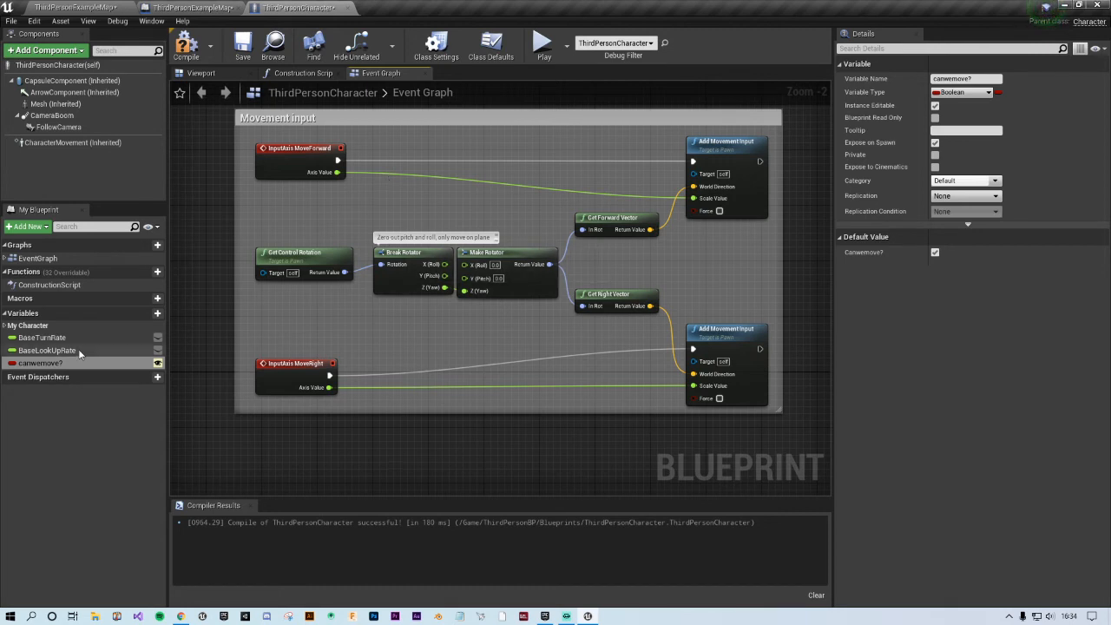
left_click(47, 368)
left_click_drag(395, 246, 442, 171)
left_click(447, 196)
type("branc")
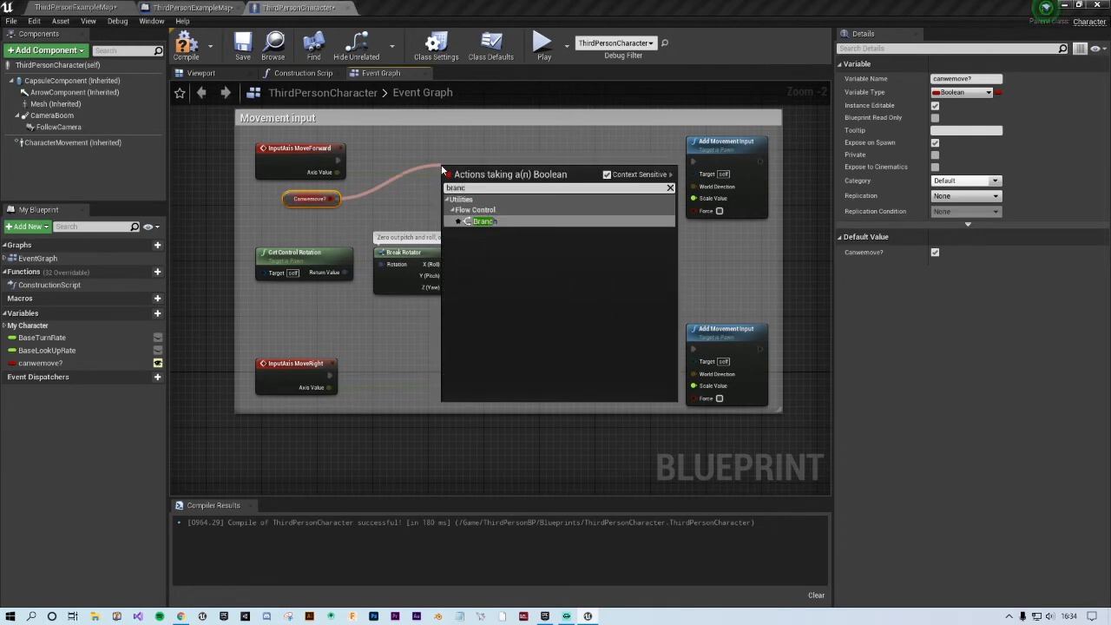
key("Return")
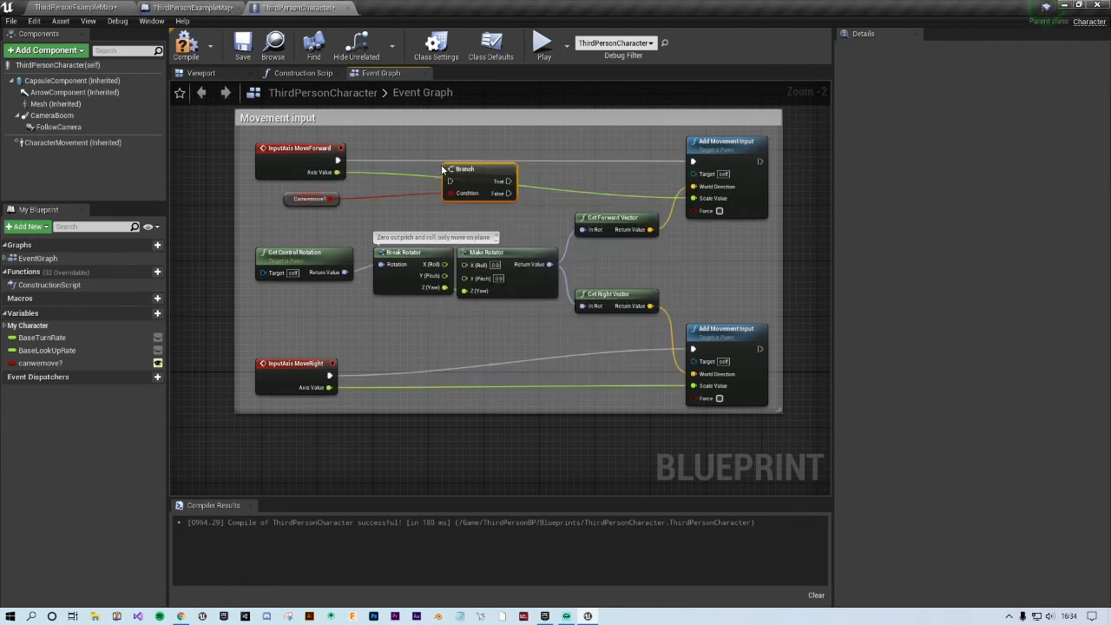
left_click_drag(470, 165, 478, 146)
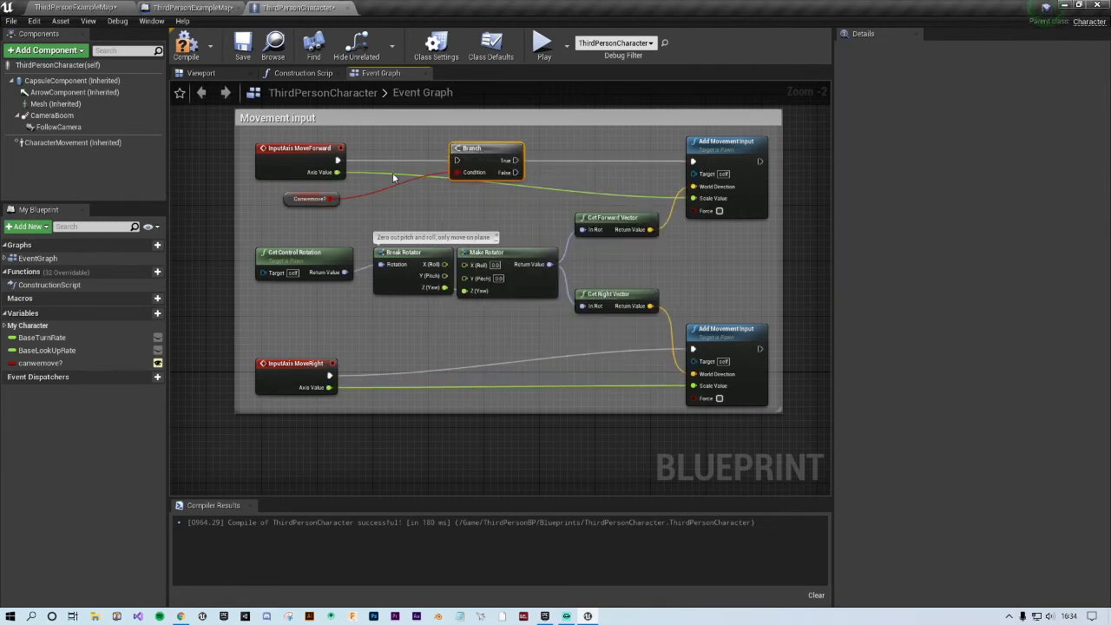
left_click_drag(339, 161, 692, 161)
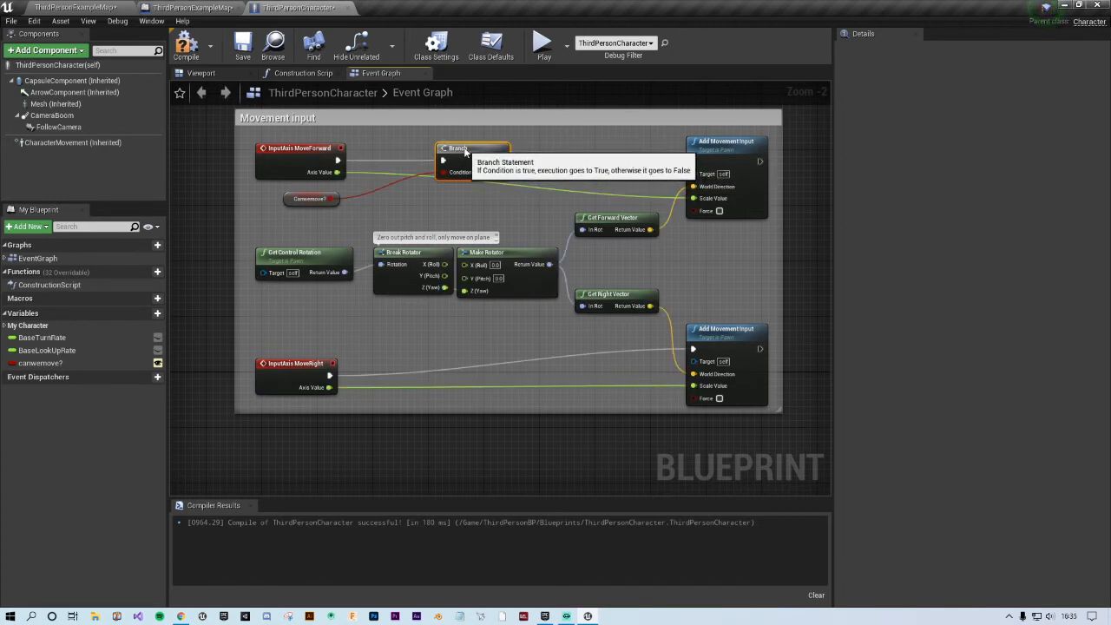
left_click_drag(457, 155, 457, 149)
Step: Duplicate the canwemove? getter and Branch and wire the copy between InputAxis MoveRight and its Add Movement Input through True
left_click(297, 199, "ctrl")
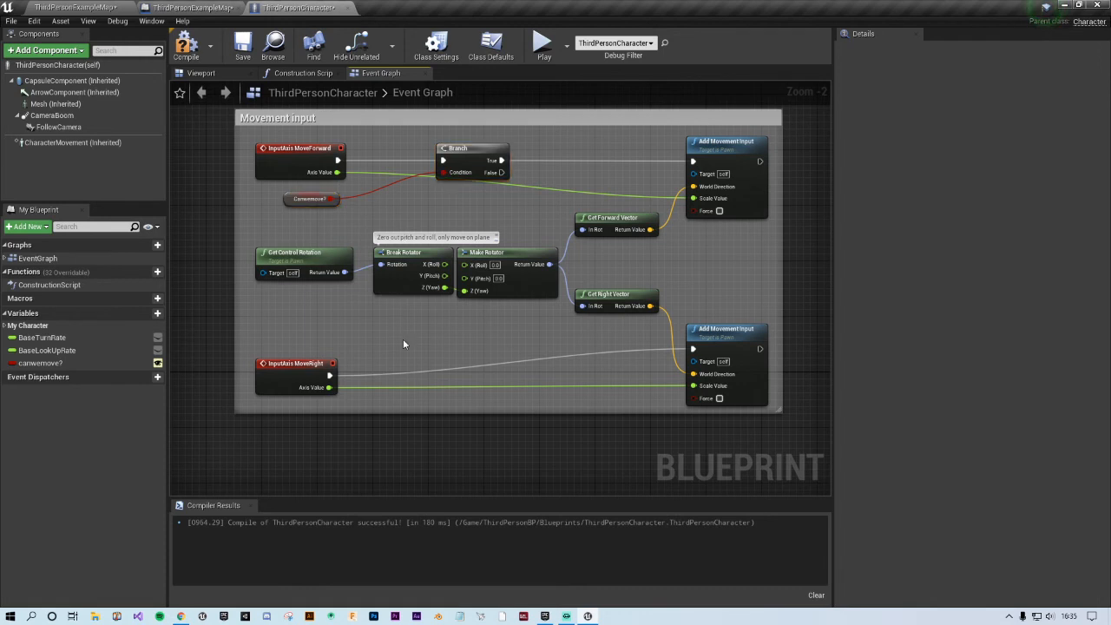
key("ctrl+c")
key("ctrl+v")
left_click_drag(577, 365, 470, 362)
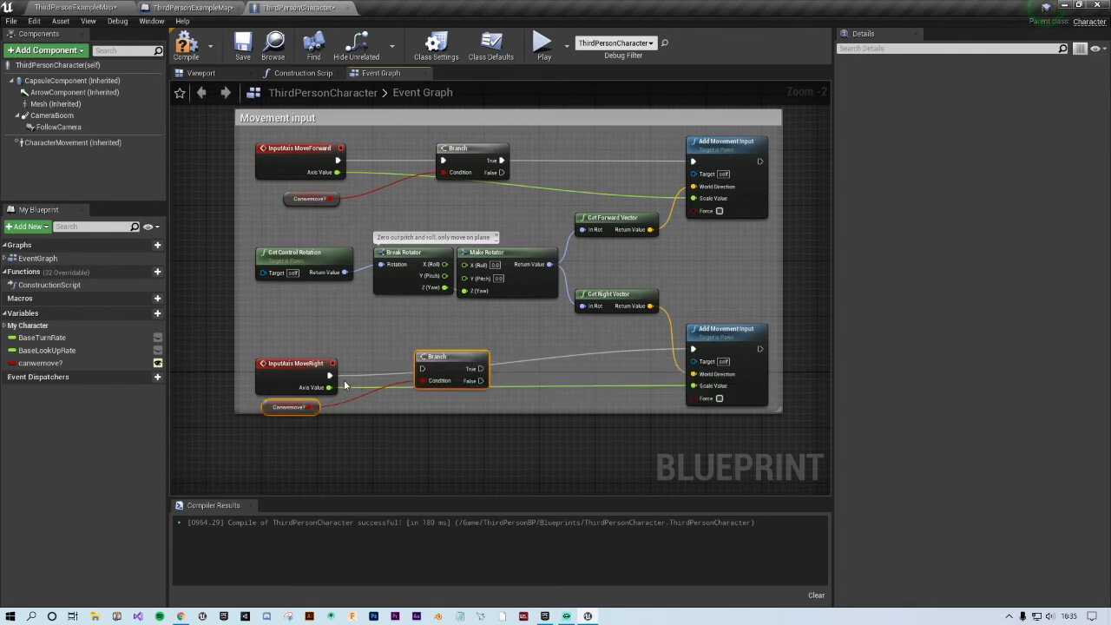
left_click_drag(330, 375, 693, 350)
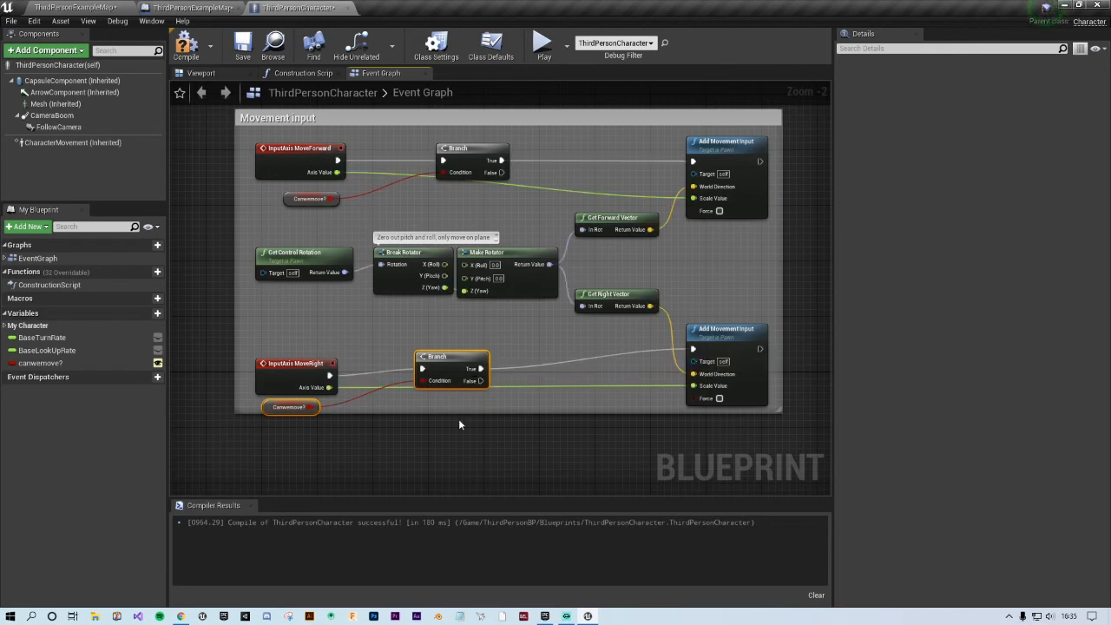
Step: Move InputAction Jump outside its comment group and insert a copy of the canwemove? Branch between Pressed and the Jump node
right_click_drag(460, 424, 680, 407)
right_click_drag(535, 422, 620, 342)
left_click_drag(410, 229, 235, 236)
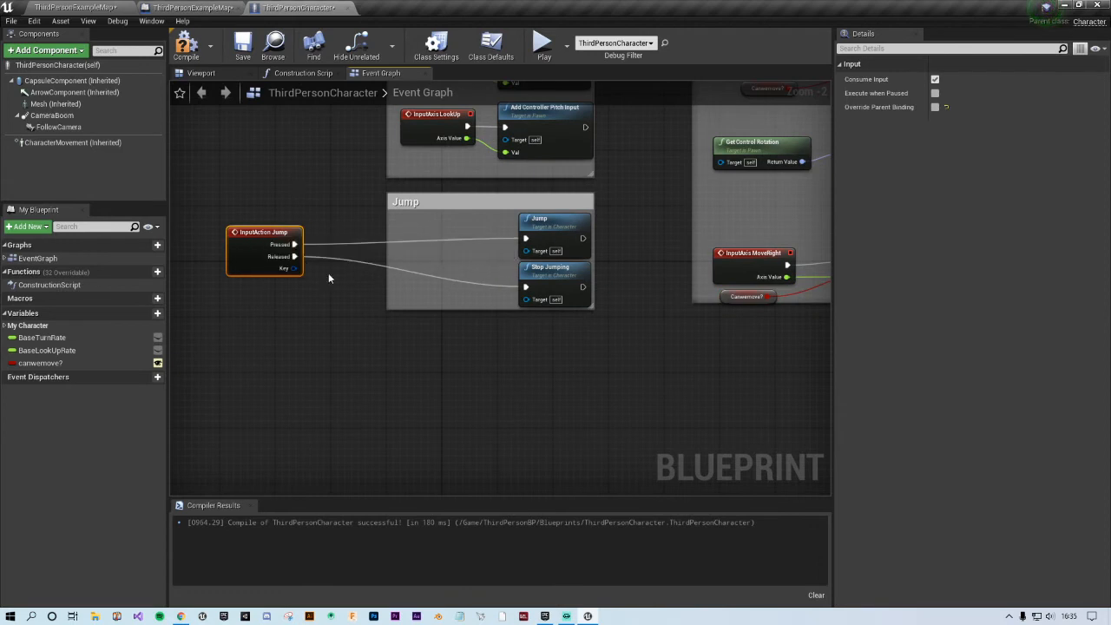
key("ctrl+v")
left_click_drag(471, 293, 420, 241)
left_click_drag(295, 248, 527, 240)
left_click_drag(424, 245, 431, 239)
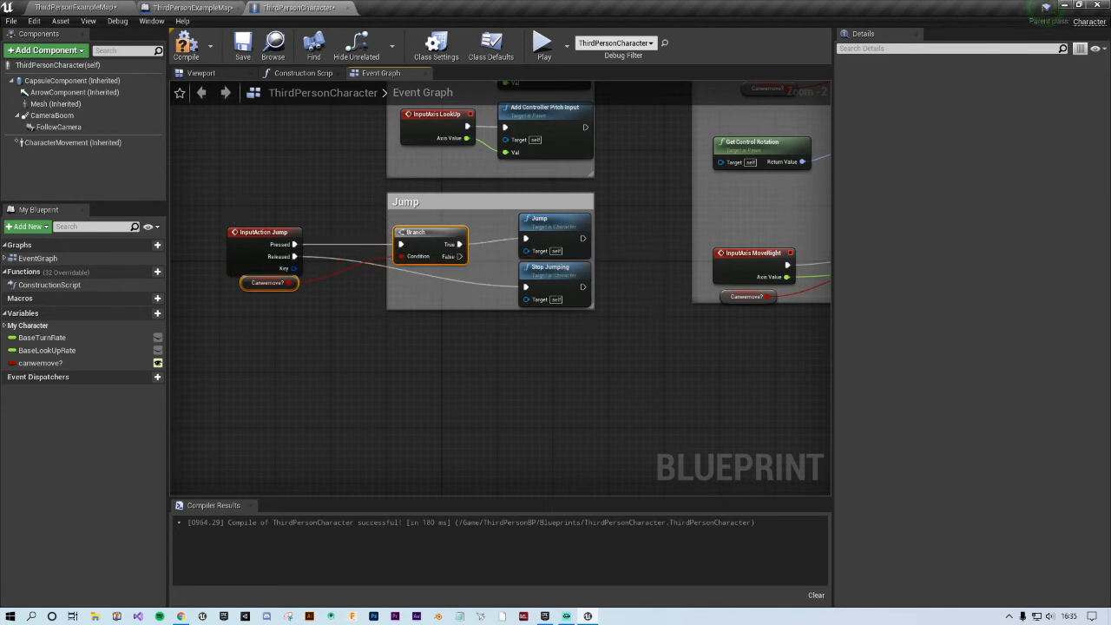
Step: Move InputAxis Turn out of the Mouse input group and insert a copied canwemove? Branch before Add Controller Yaw Input
right_click_drag(455, 207, 404, 396)
left_click_drag(350, 242, 190, 244)
key("ctrl+v")
left_click_drag(426, 233, 345, 241)
left_click_drag(252, 245, 453, 247)
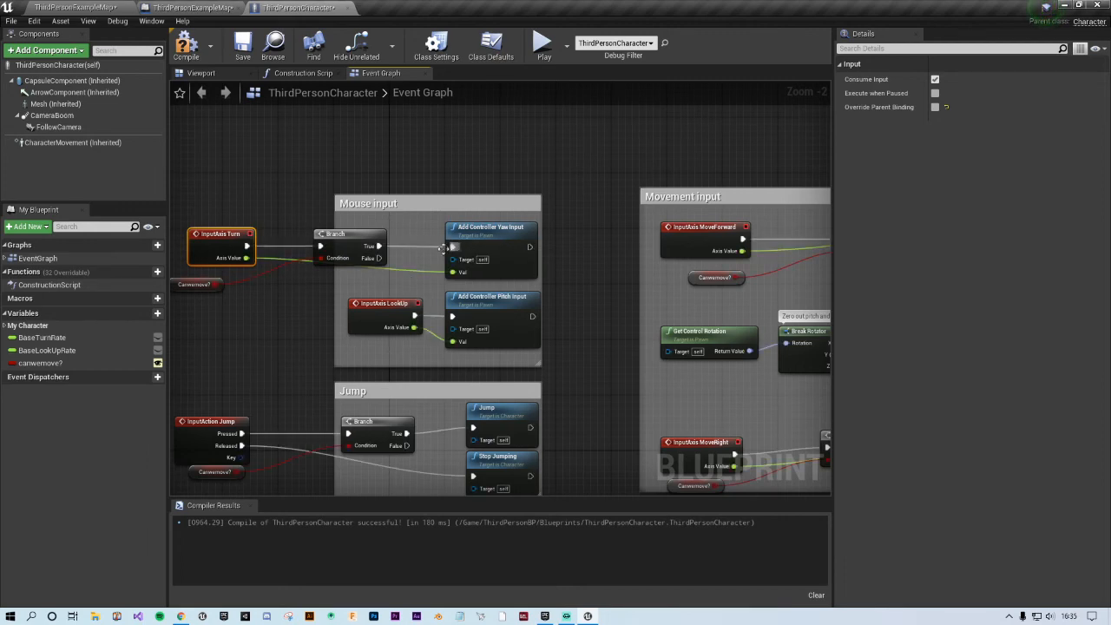
Step: Shift InputAxis LookUp out of the Mouse input group and route it through a copied canwemove? Branch to Add Controller Pitch Input
right_click_drag(347, 342, 434, 299)
left_click_drag(468, 260, 298, 280)
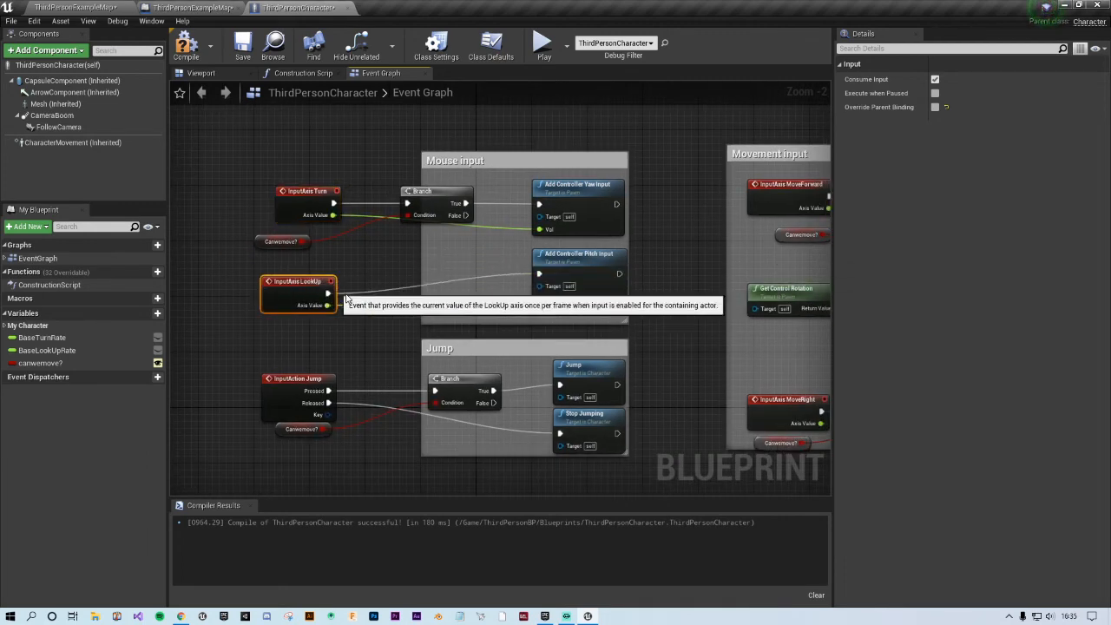
left_click(442, 276)
key("ctrl+v")
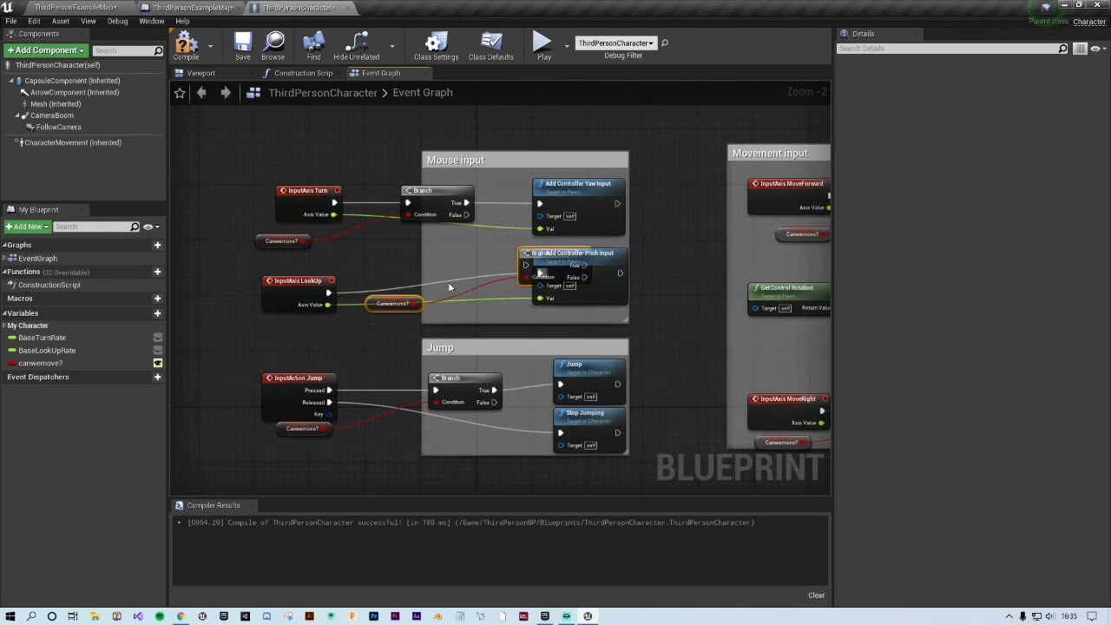
left_click_drag(529, 260, 437, 287)
left_click_drag(328, 292, 407, 285)
left_click_drag(466, 286, 537, 276)
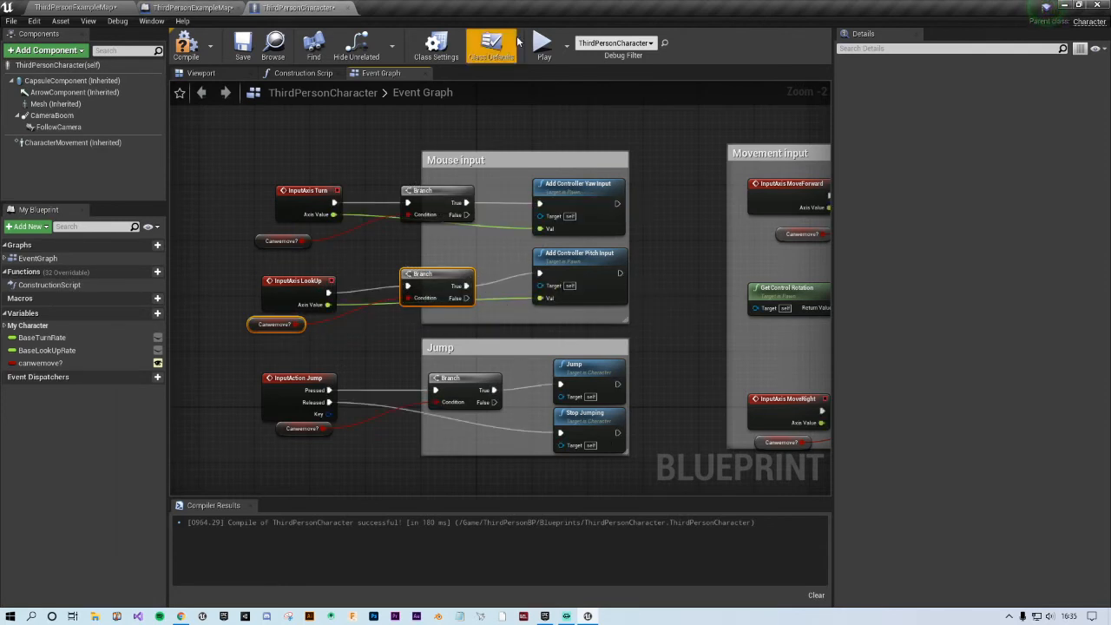
Step: Compile the character blueprint and play-test the level briefly, then end the preview
left_click(181, 49)
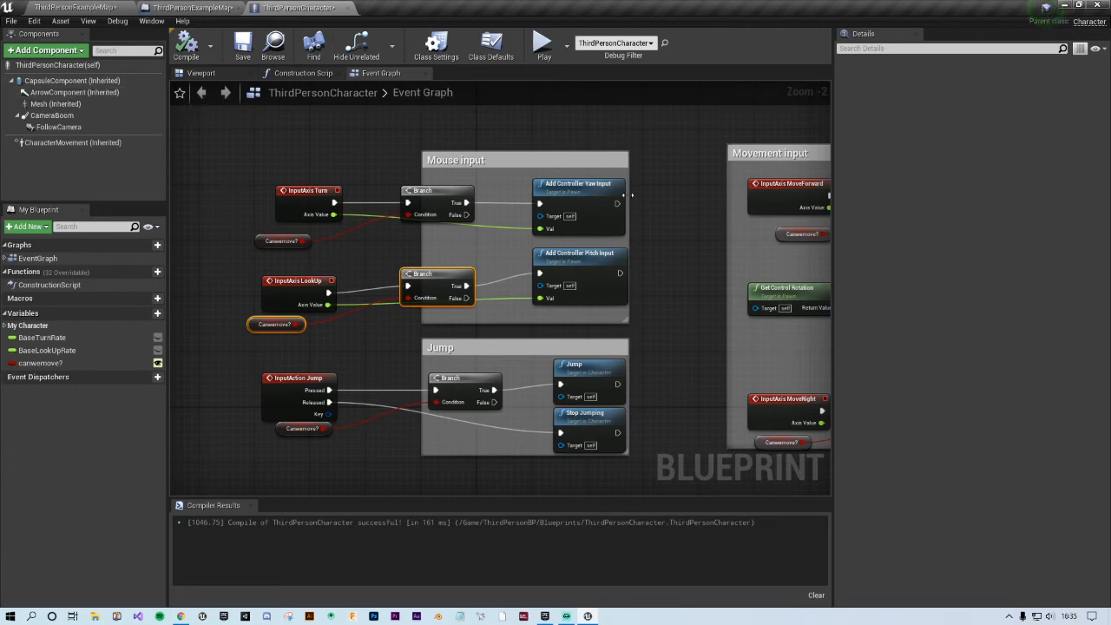
left_click(540, 40)
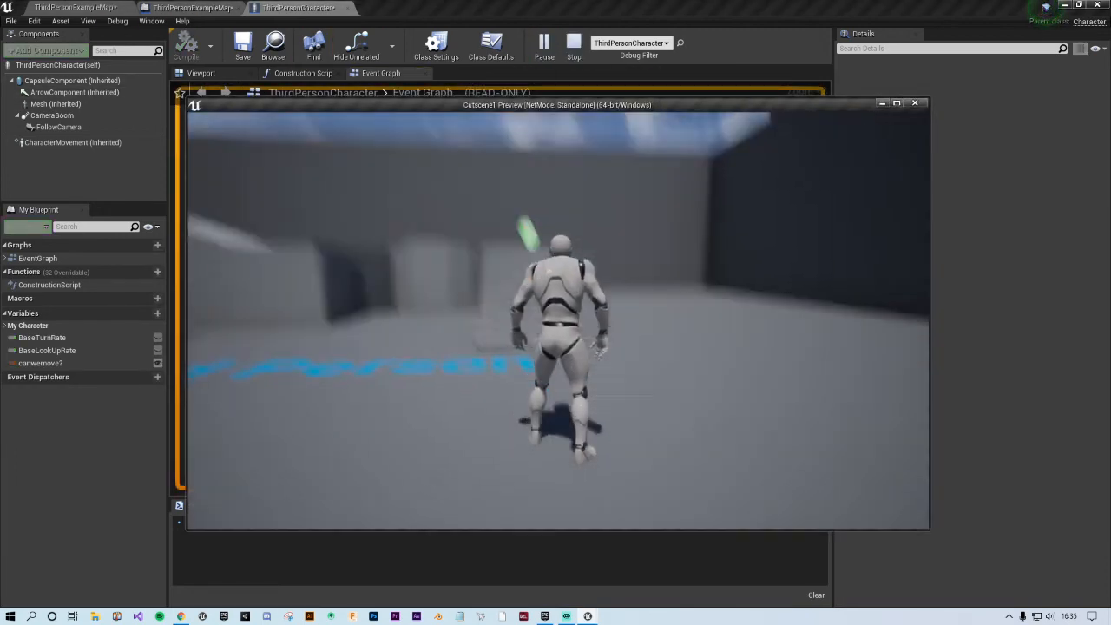
key("Escape")
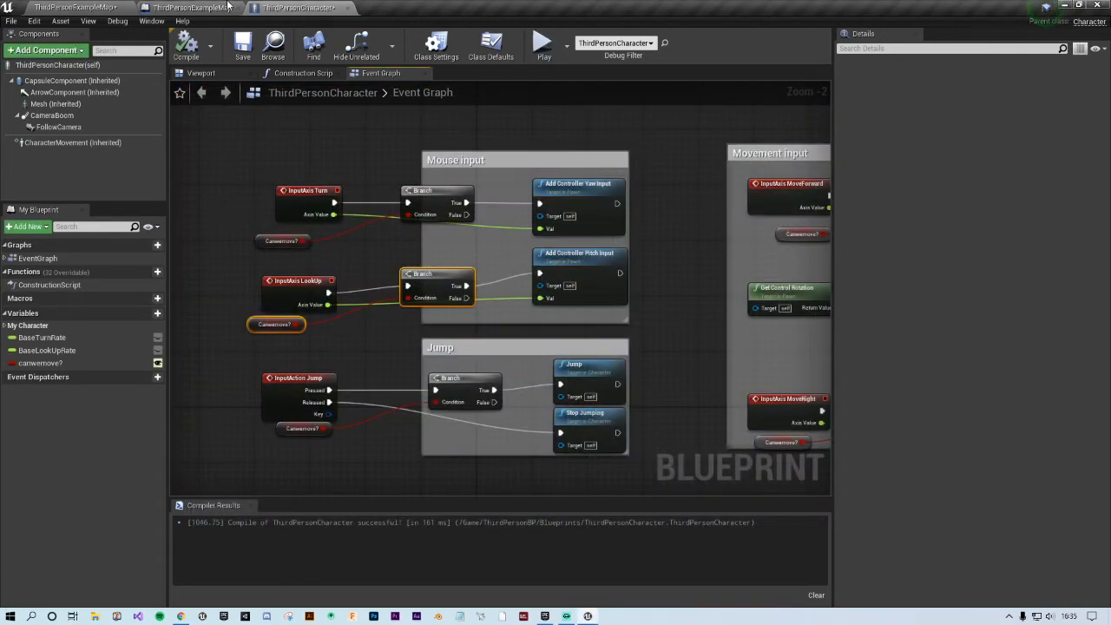
Step: Open the level blueprint and move Create Level Sequence Player and Play away from the OnActorBeginOverlap event to make room between them
left_click(76, 6)
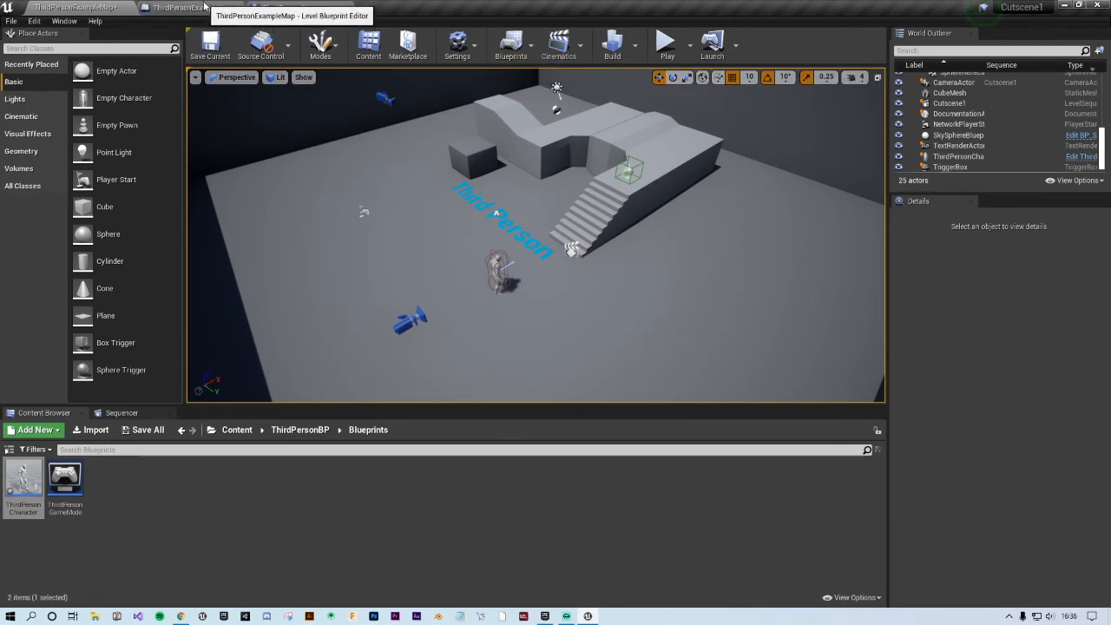
left_click(511, 43)
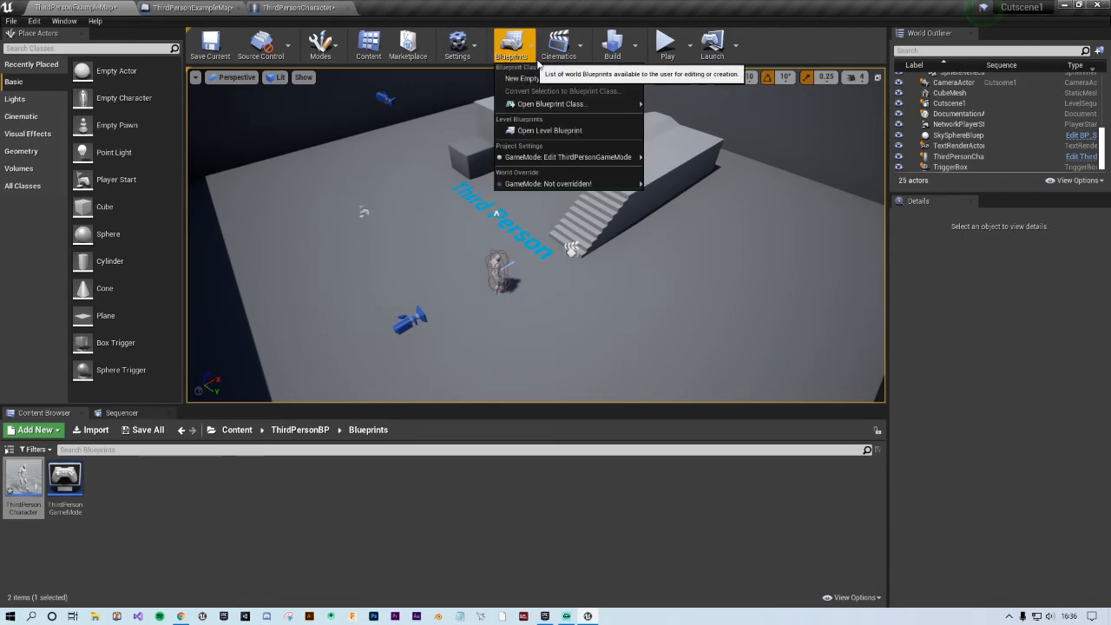
left_click(548, 132)
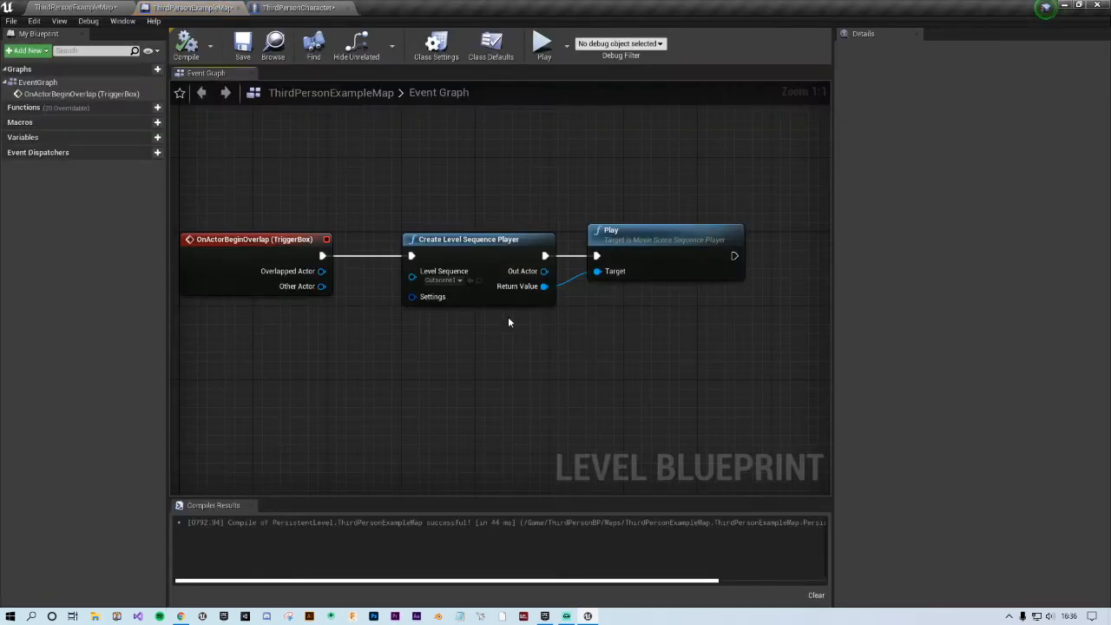
right_click_drag(509, 322, 556, 252)
scroll(465, 263, "down", 5)
scroll(466, 252, "up", 3)
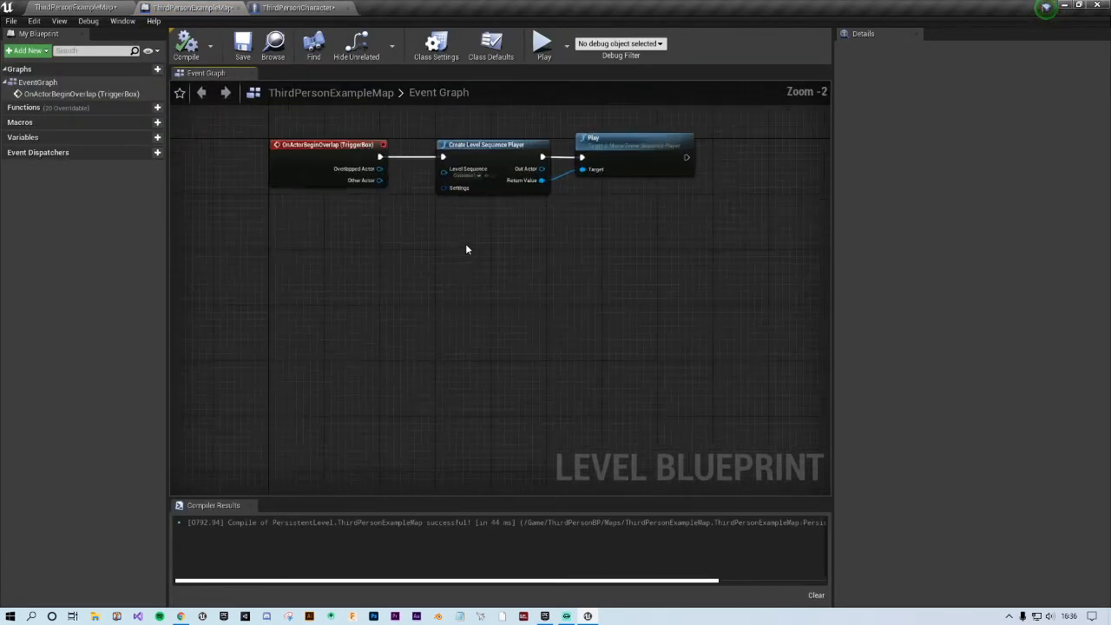
scroll(466, 249, "up", 1)
right_click_drag(466, 249, 407, 340)
left_click_drag(739, 368, 605, 234)
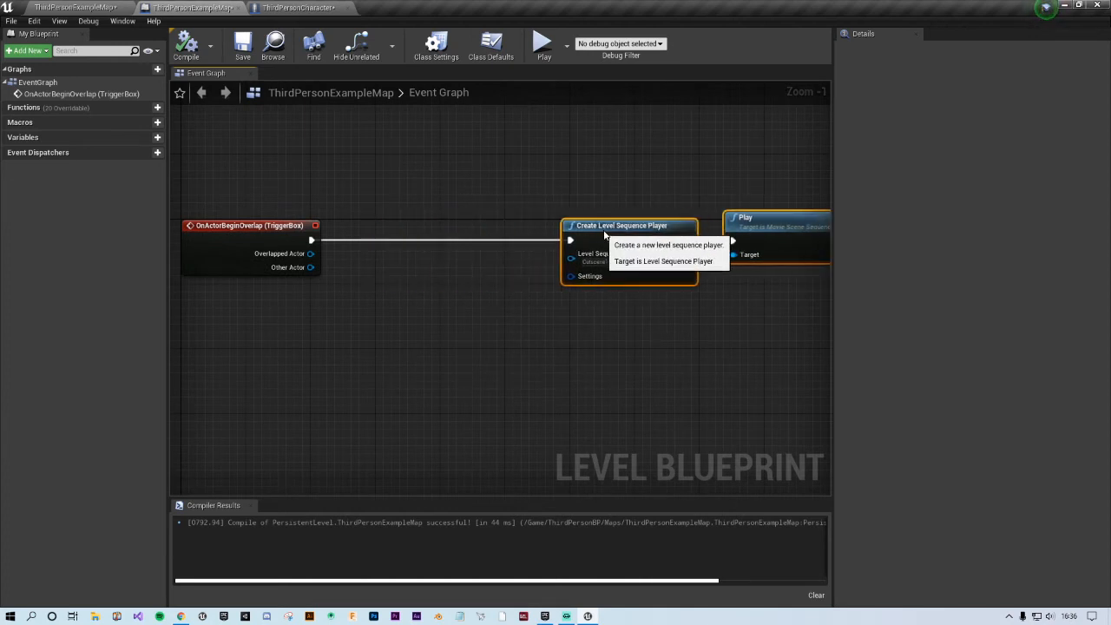
right_click_drag(543, 312, 697, 269)
Step: Add a Cast To ThirdPersonCharacter node to the level blueprint's Event Graph
right_click(394, 298)
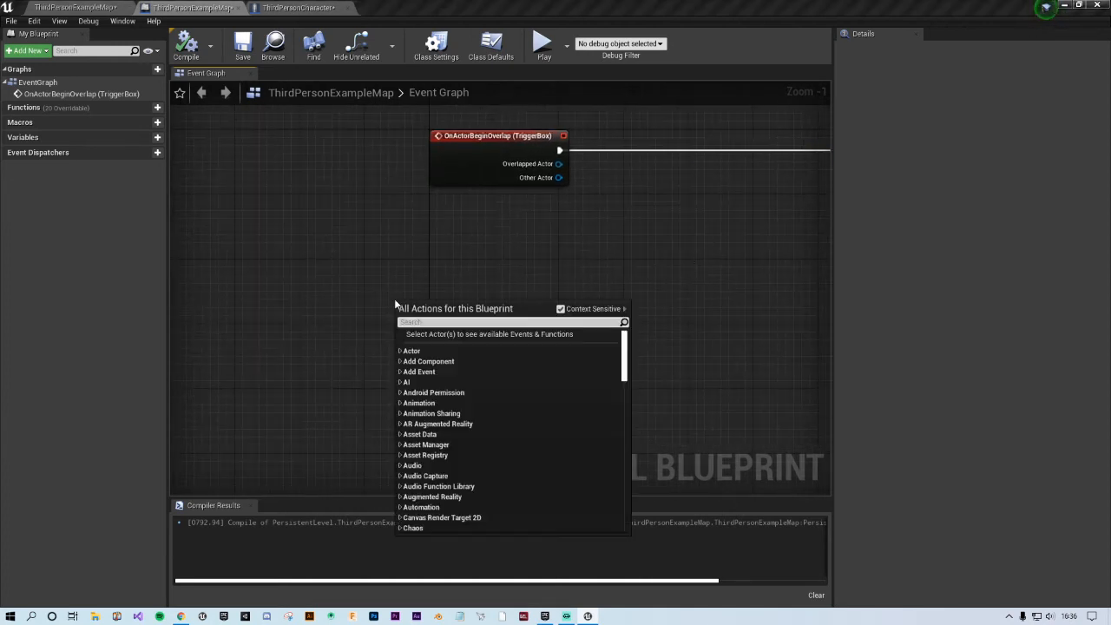
type("cast to")
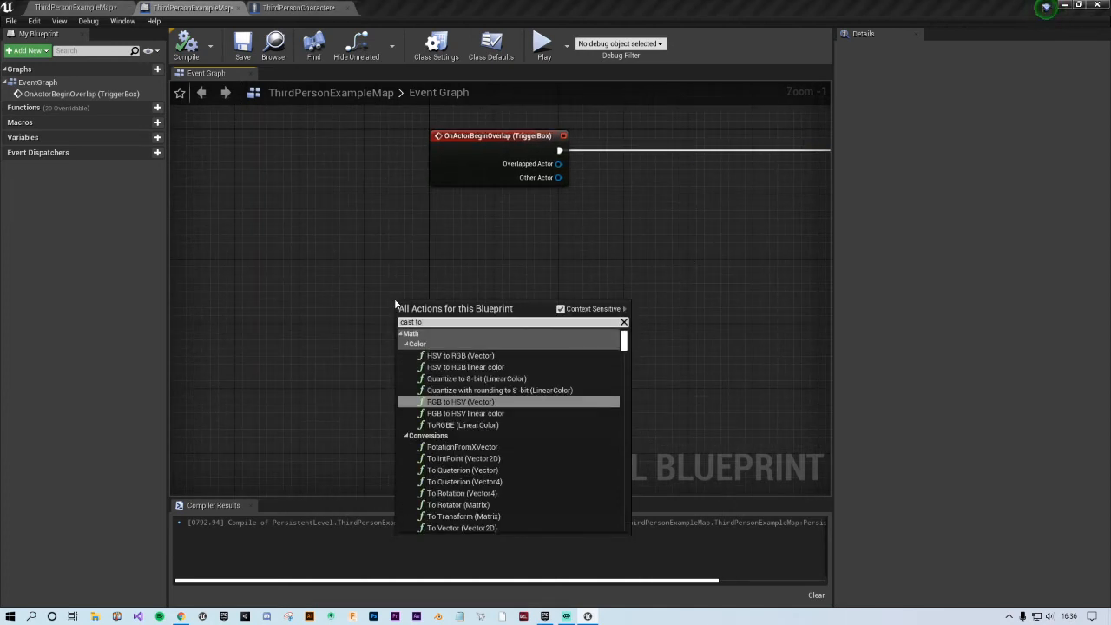
type(" thir")
key("Down")
key("Down")
key("Return")
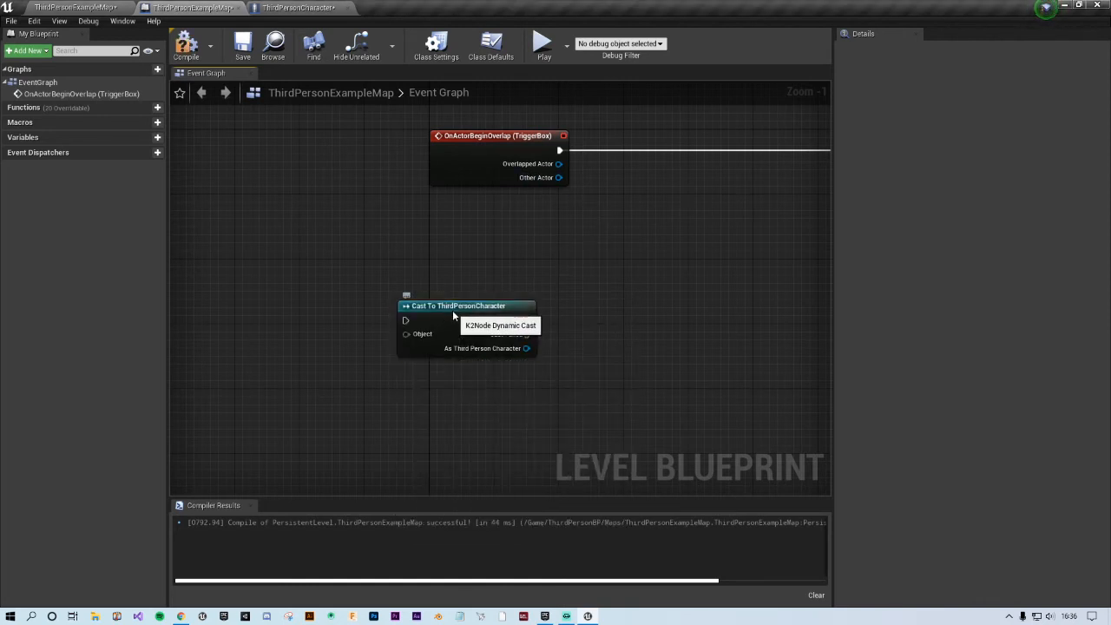
Step: Place the cast node beside OnActorBeginOverlap and connect the event's execution output and Other Actor to its execution and Object inputs
left_click_drag(454, 314, 618, 147)
left_click_drag(528, 150, 569, 151)
right_click_drag(683, 215, 599, 226)
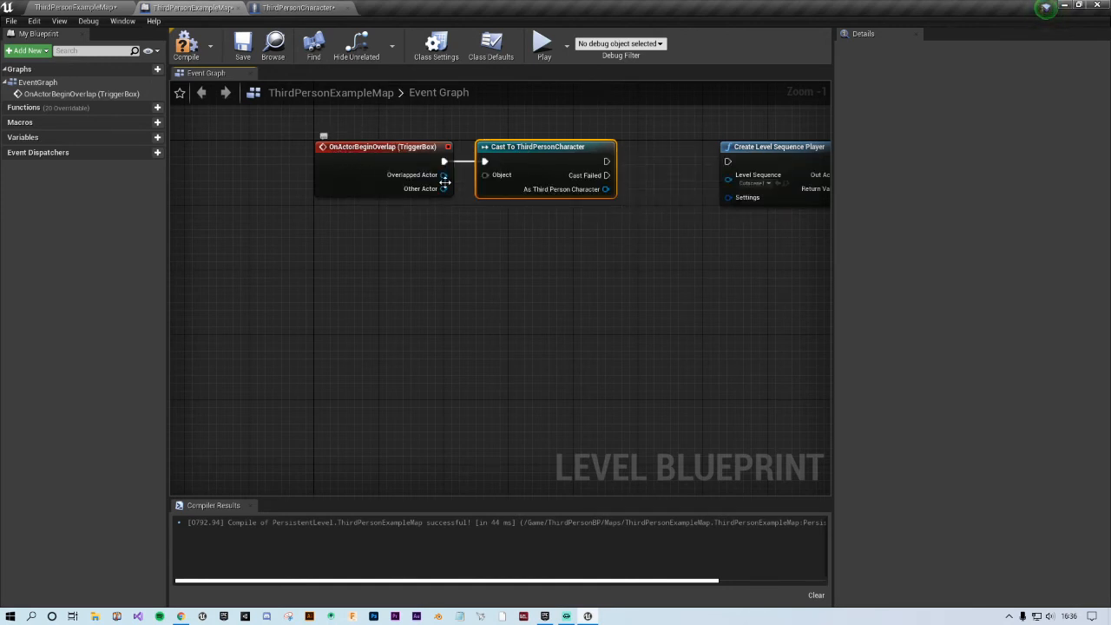
left_click_drag(443, 189, 486, 174)
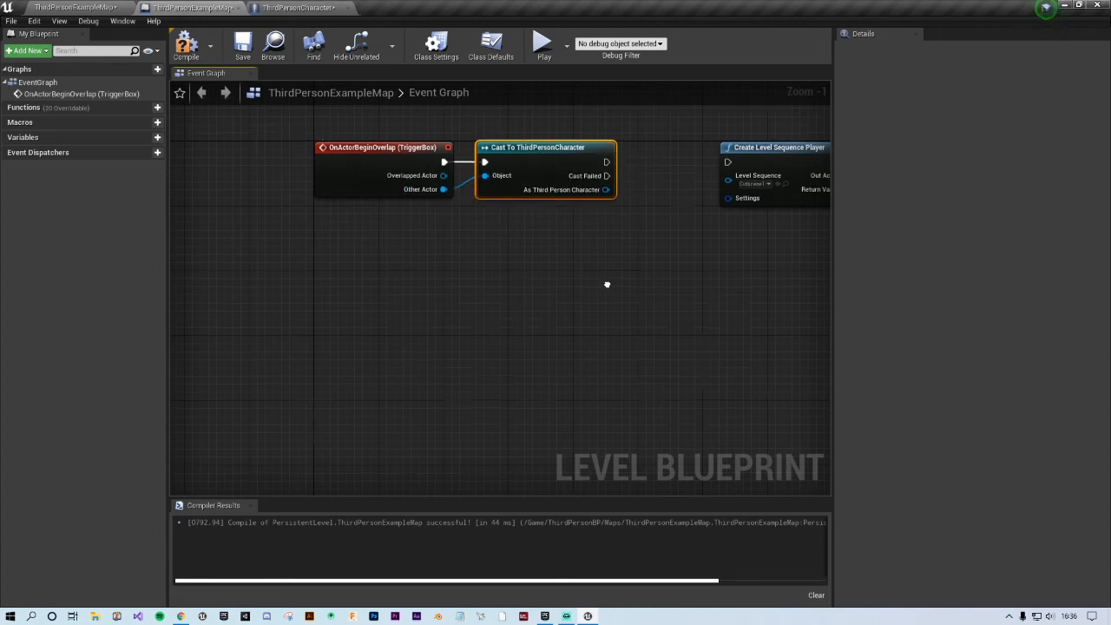
right_click_drag(605, 282, 440, 303)
left_click_drag(422, 215, 475, 334)
type("canwe")
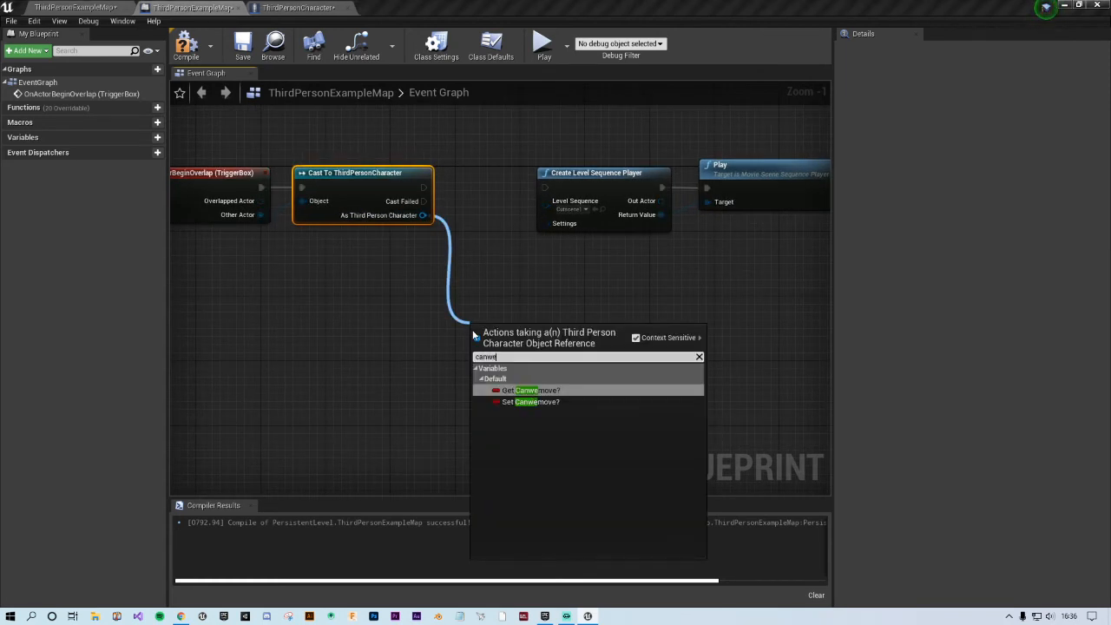
key("Return")
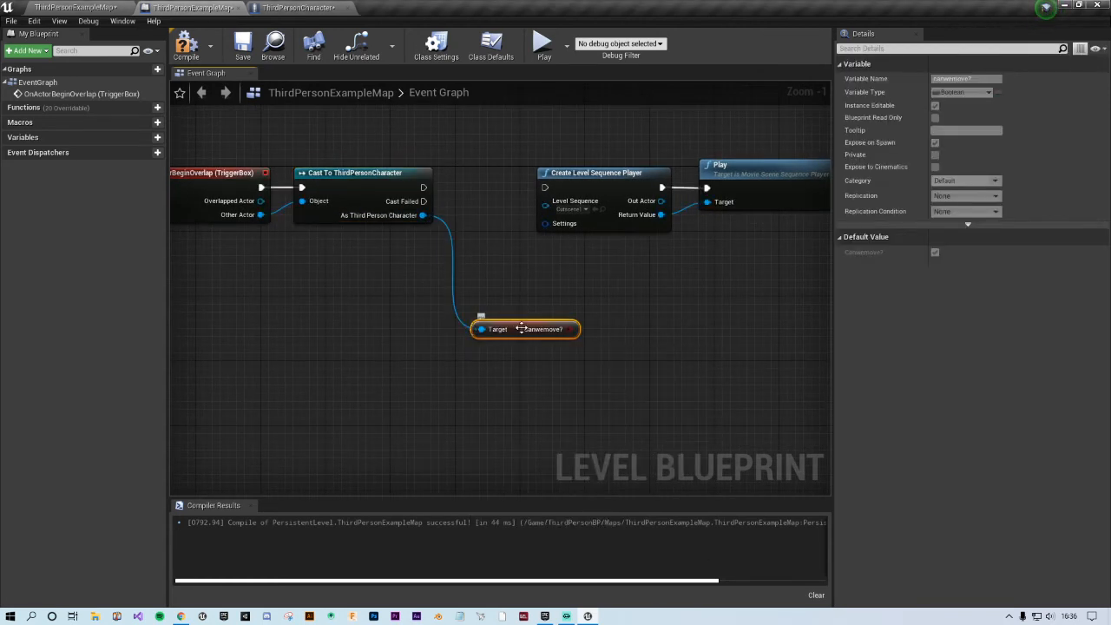
left_click_drag(521, 328, 430, 265)
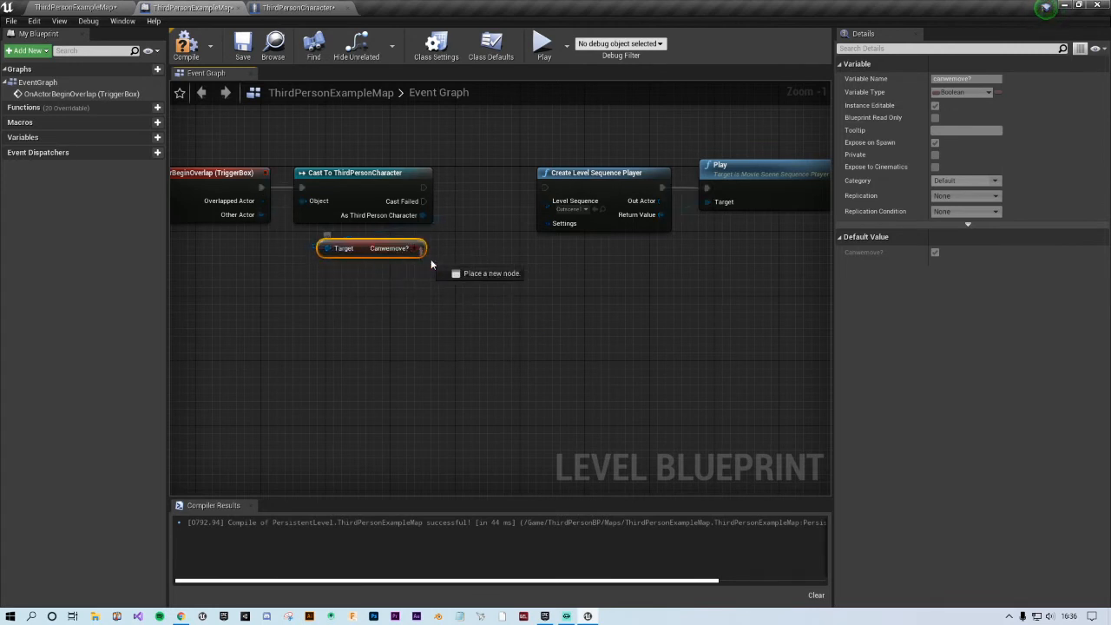
left_click_drag(491, 188, 491, 188)
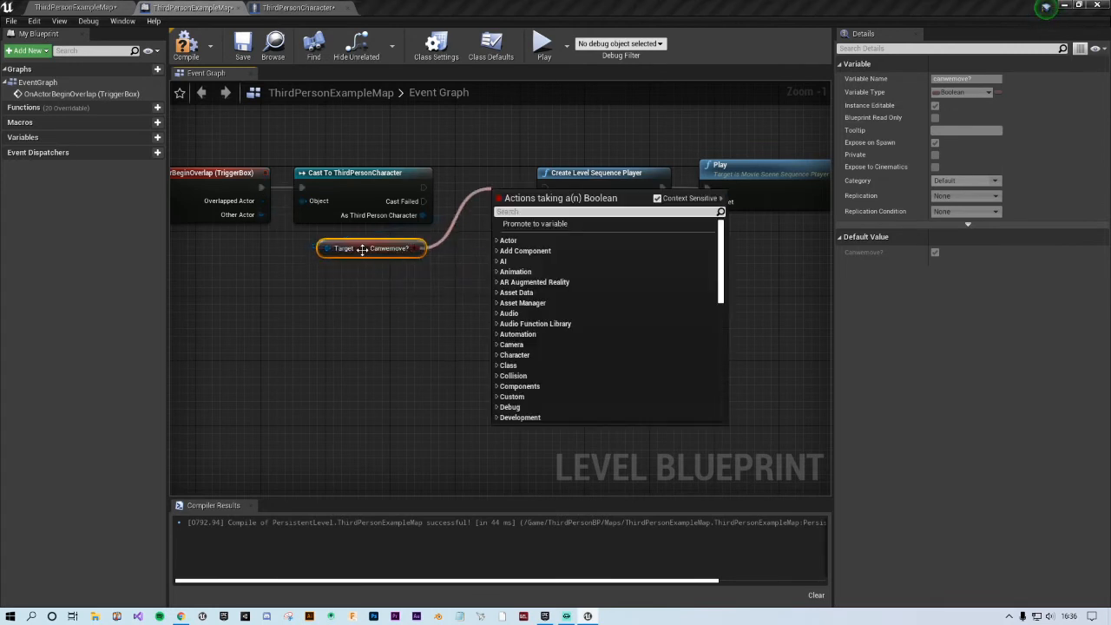
left_click(377, 271)
left_click(359, 248)
key("Delete")
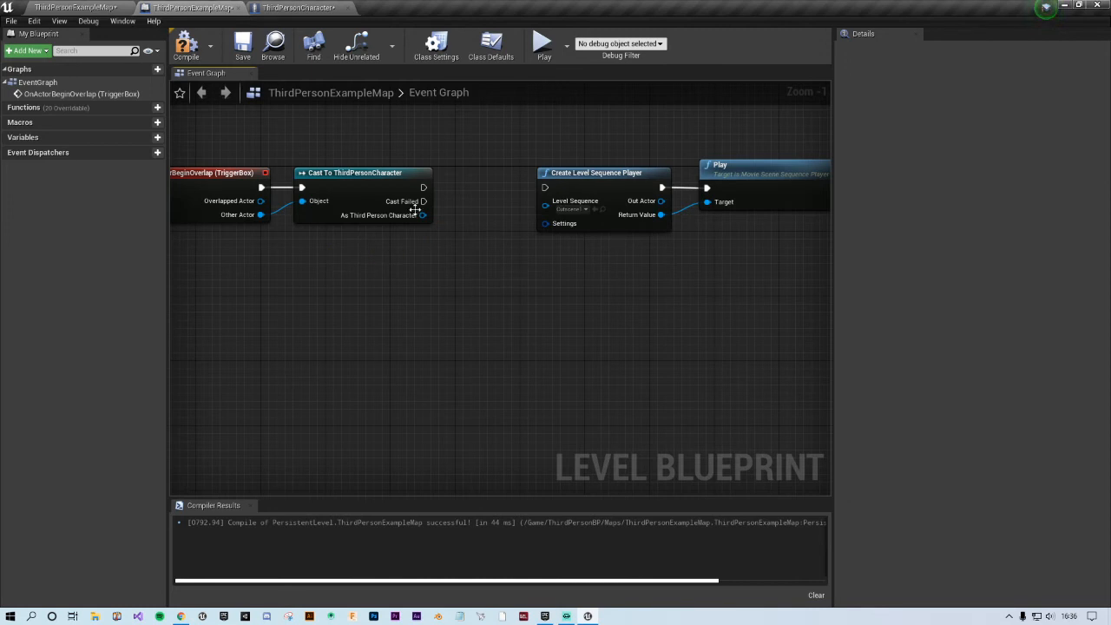
Step: Add a Set Canwemove? node from the cast's As Third Person Character output and place it beside the cast node
left_click_drag(429, 218, 503, 282)
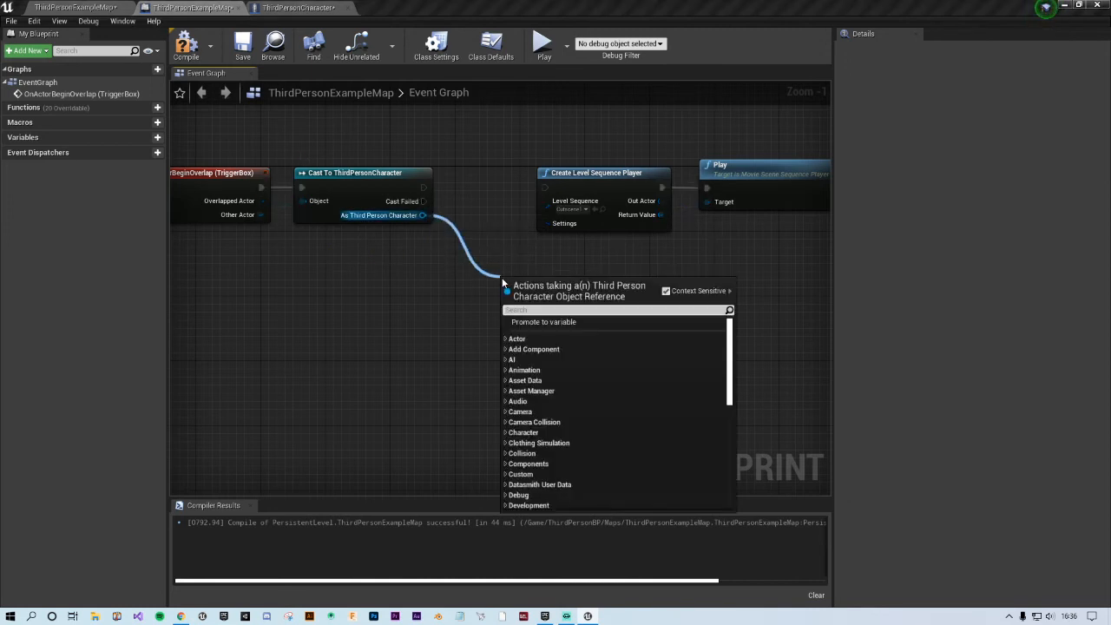
type("can we")
key("Down")
key("Return")
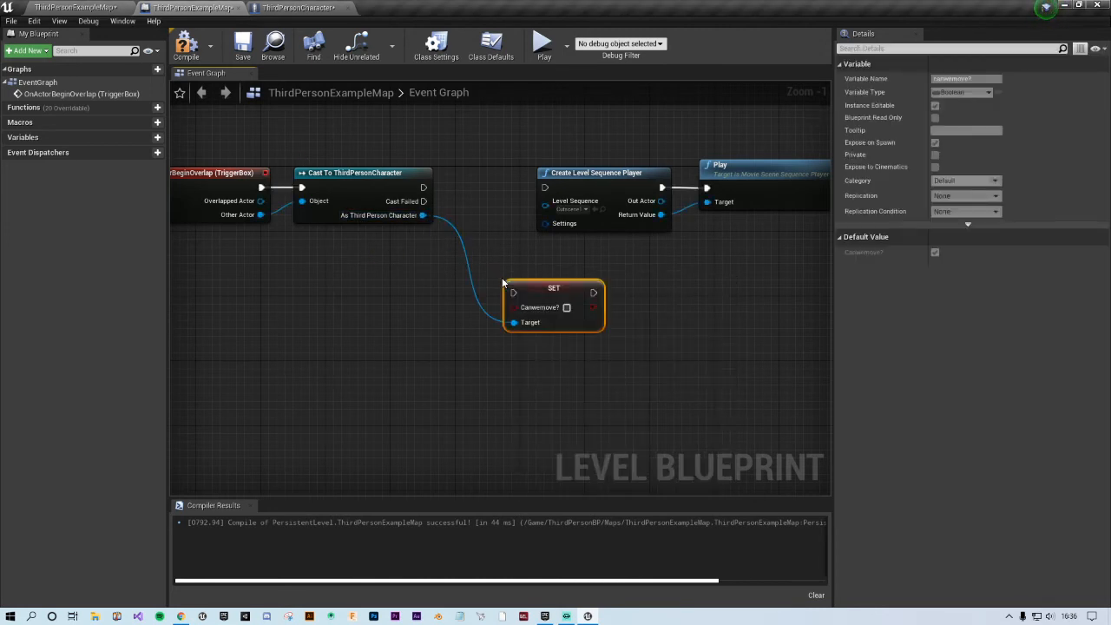
left_click_drag(551, 292, 418, 192)
Step: Move the sequence nodes farther along and wire the SET node's execution between the cast and Create Level Sequence Player
left_click_drag(669, 298, 720, 165)
left_click_drag(626, 173, 721, 166)
left_click_drag(526, 187, 639, 180)
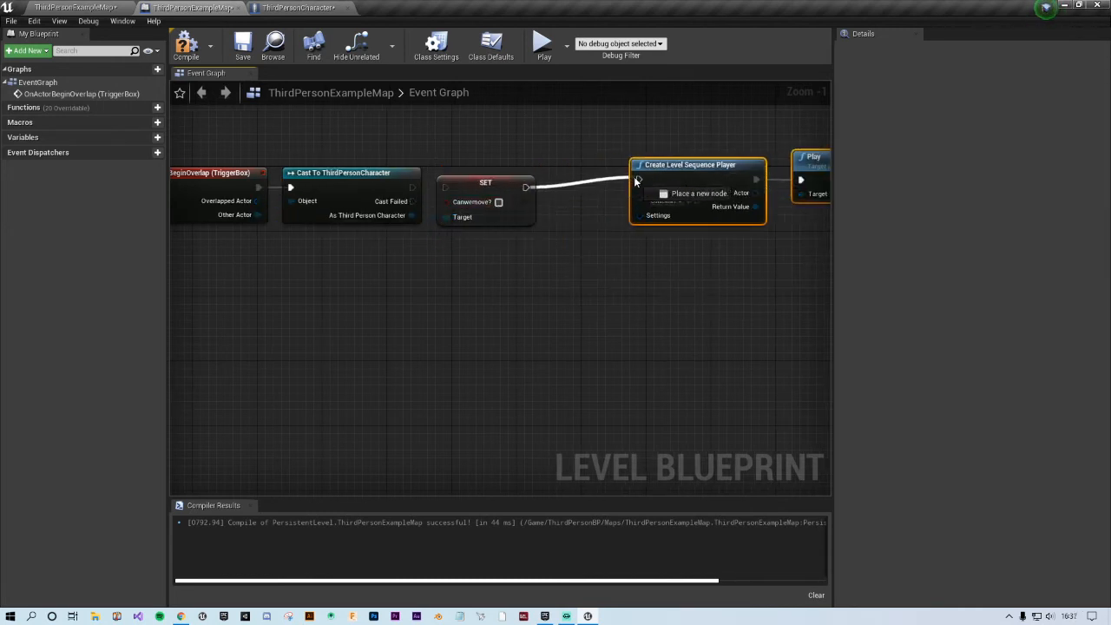
left_click_drag(446, 187, 411, 187)
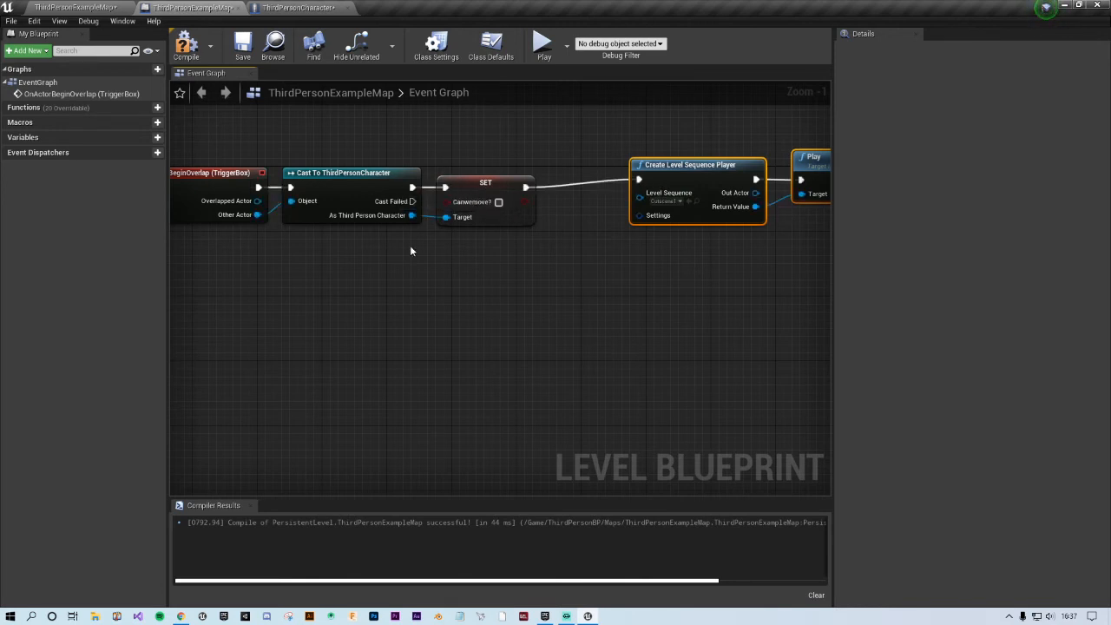
right_click_drag(402, 317, 518, 369)
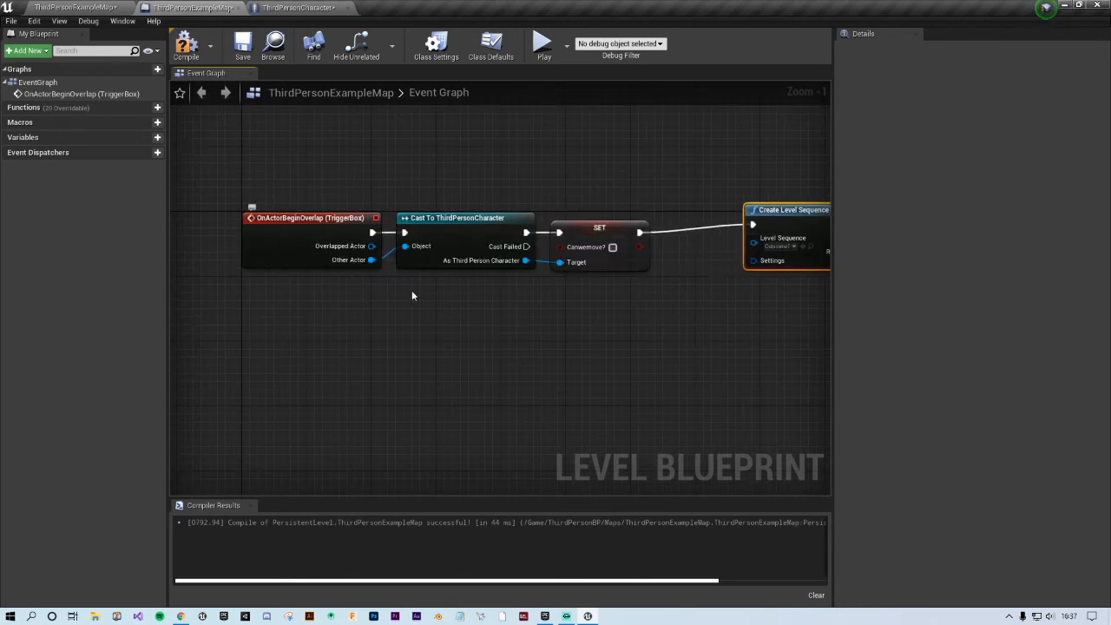
Step: Move Create Level Sequence Player and Play together back close to the SET node
right_click_drag(611, 247, 460, 229)
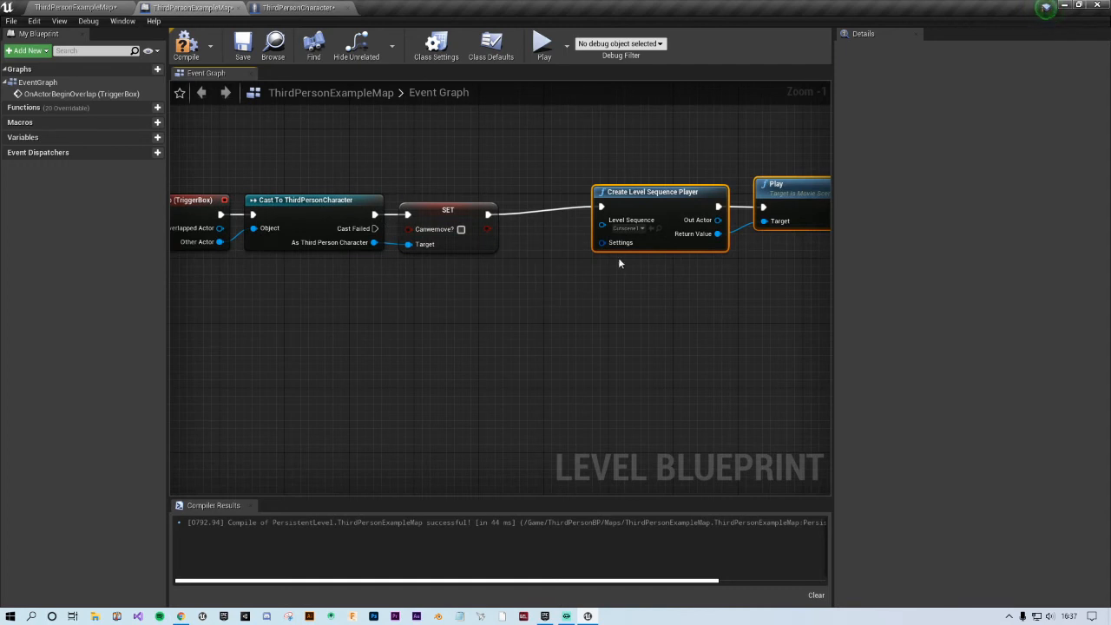
right_click_drag(771, 327, 756, 312)
left_click_drag(757, 309, 536, 184)
left_click_drag(615, 180, 545, 195)
left_click(341, 191)
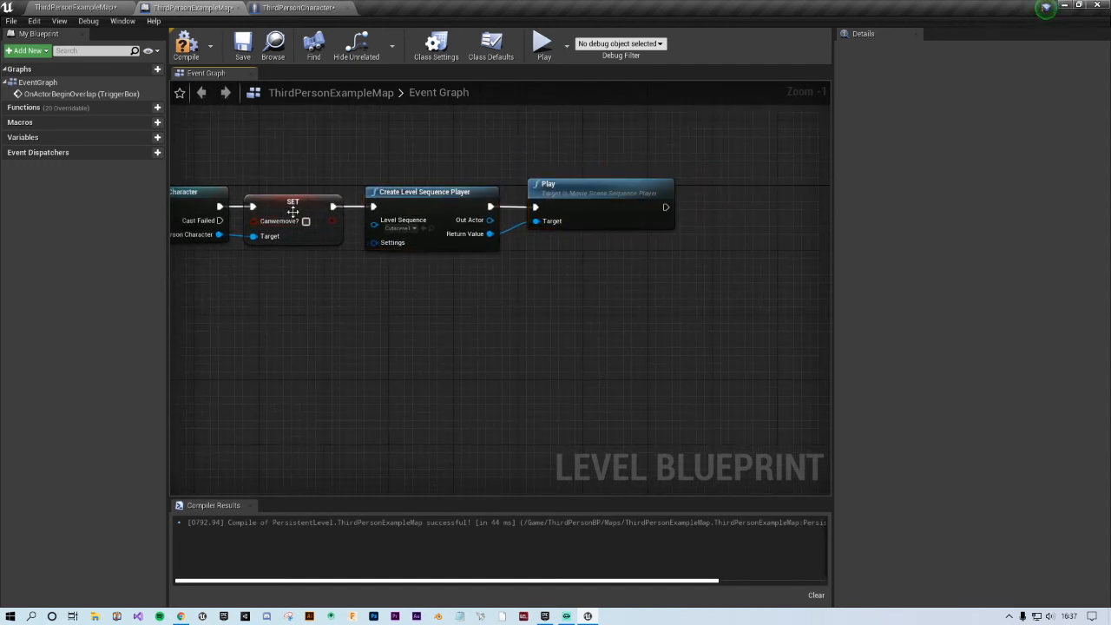
right_click_drag(693, 335, 577, 350)
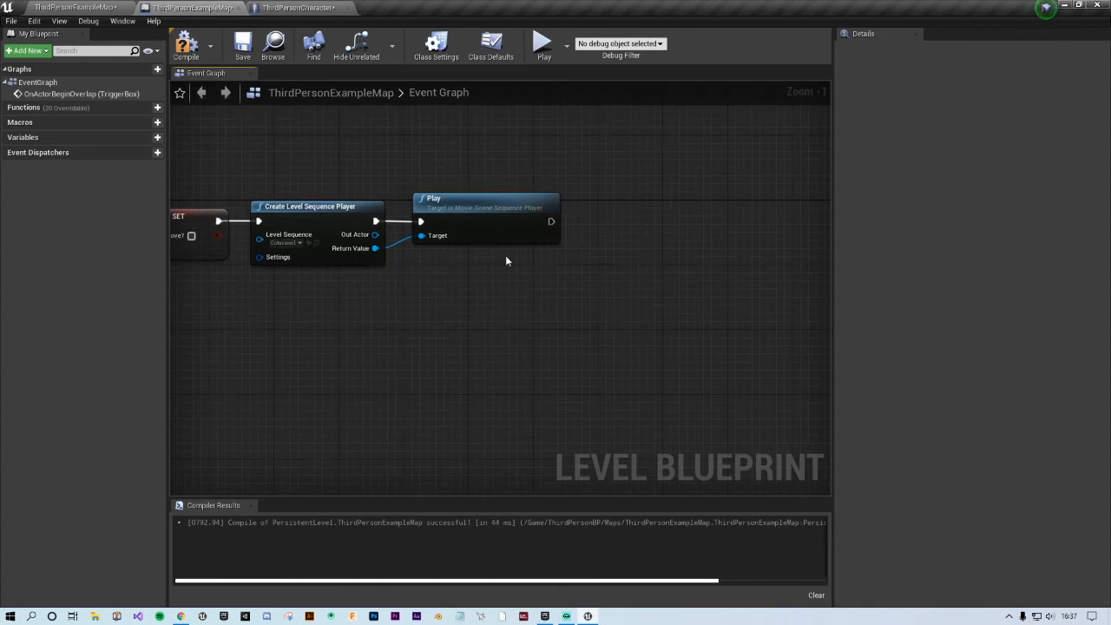
right_click_drag(318, 276, 311, 260)
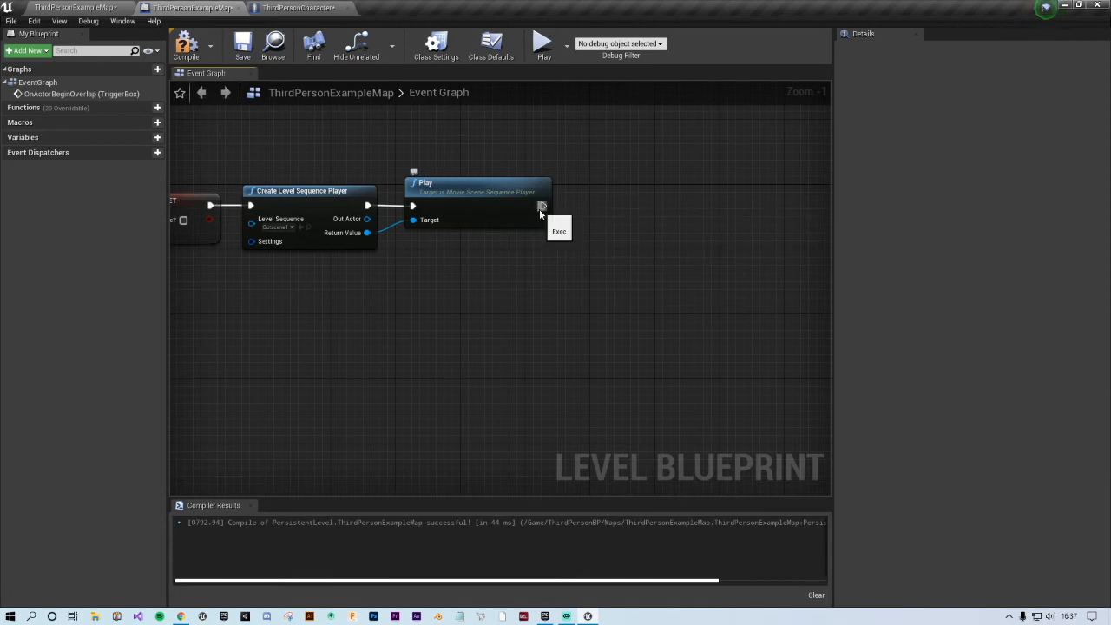
Step: Add a second Set Canwemove? node from As Third Person Character, enable its Canwemove? value and place it past the Play node
right_click_drag(298, 324, 472, 303)
left_click_drag(271, 213, 695, 267)
type("c")
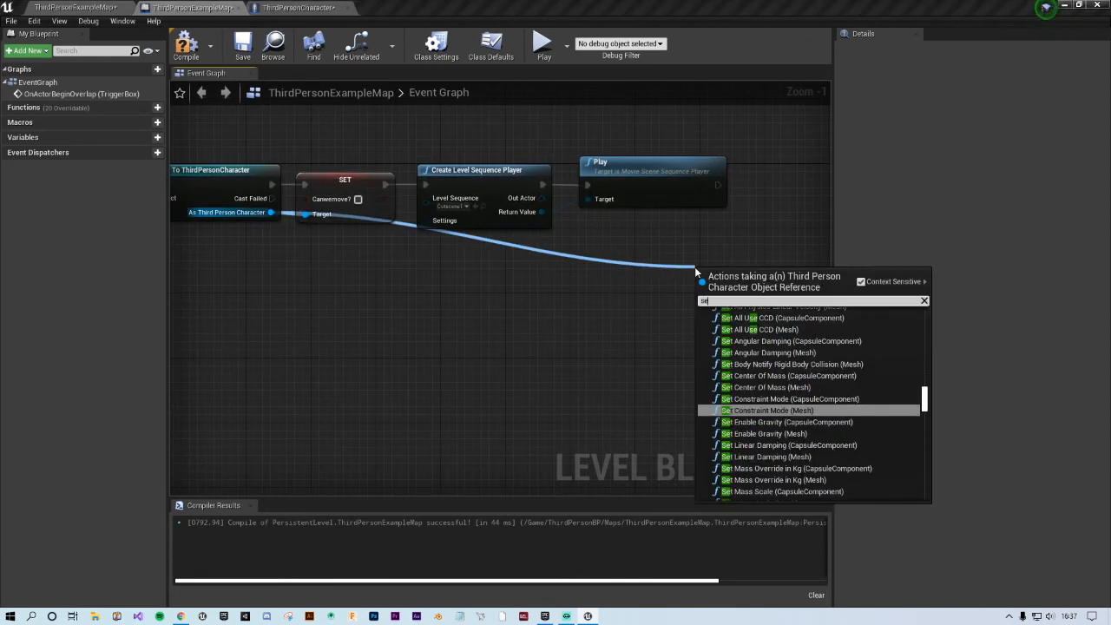
type("an we")
key("Down")
key("Return")
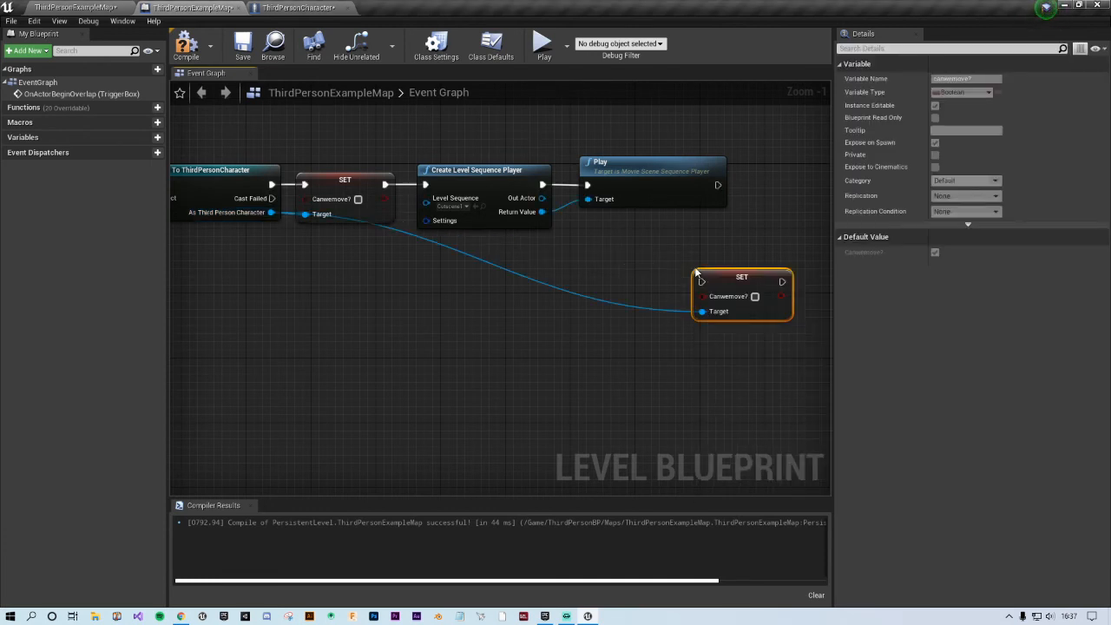
left_click(754, 296)
left_click_drag(737, 276, 622, 179)
Step: Move the second SET node farther from Play and add a Delay node from Play's execution output
right_click_drag(513, 255, 733, 271)
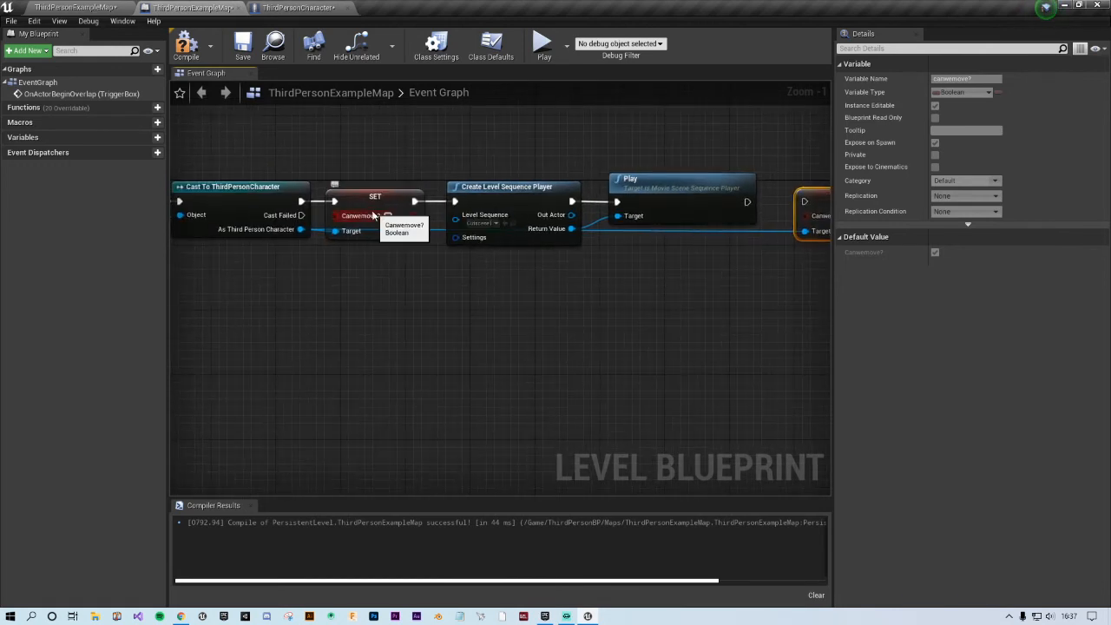
right_click_drag(739, 329, 497, 333)
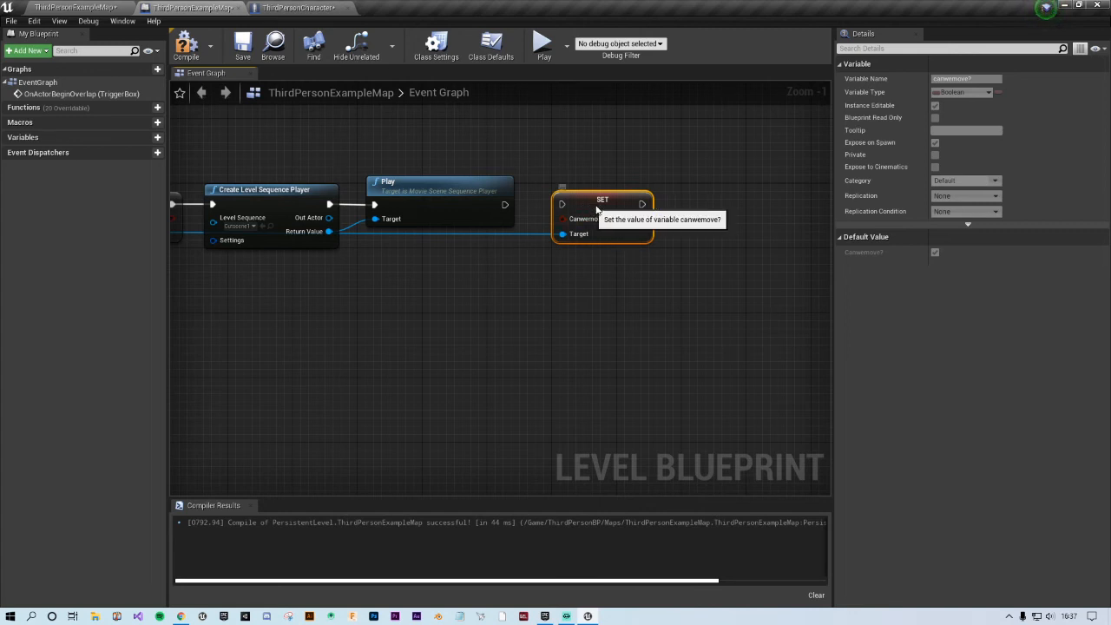
left_click_drag(588, 210, 686, 210)
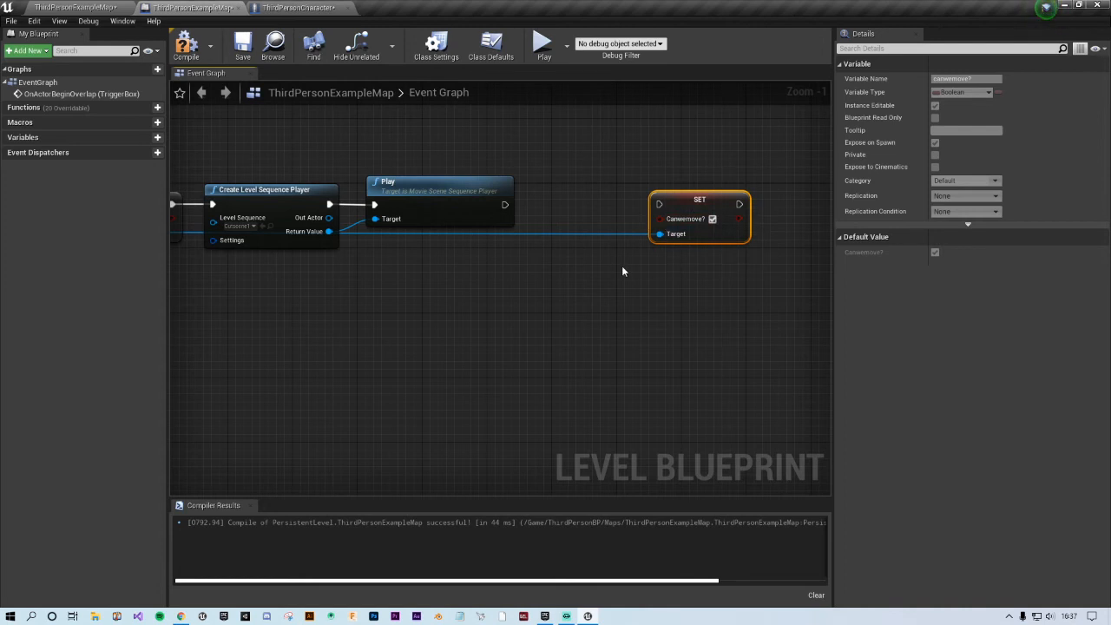
left_click_drag(504, 209, 593, 205)
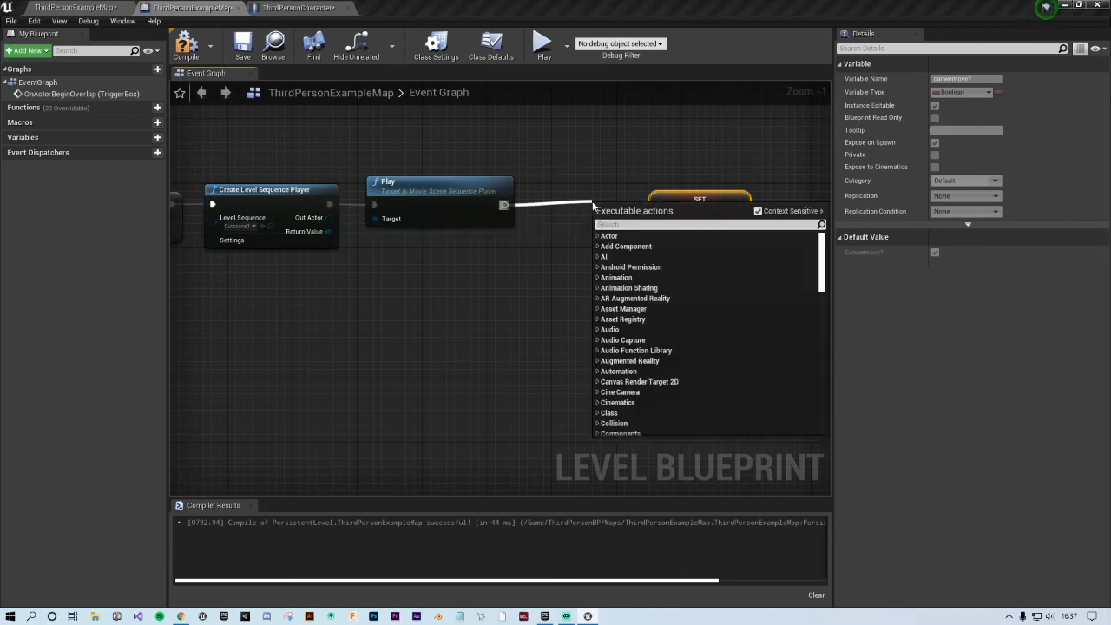
type("delay")
key("Return")
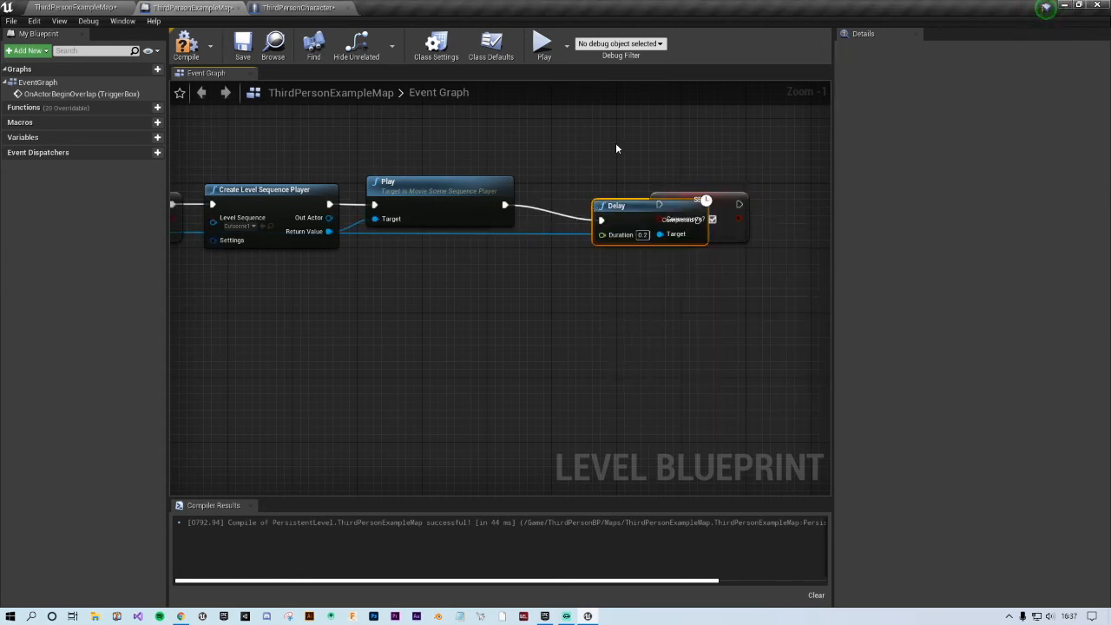
Step: Place Delay between Play and the second SET, connect its Completed output to SET and shift both nodes away from Play
left_click_drag(642, 196, 665, 207)
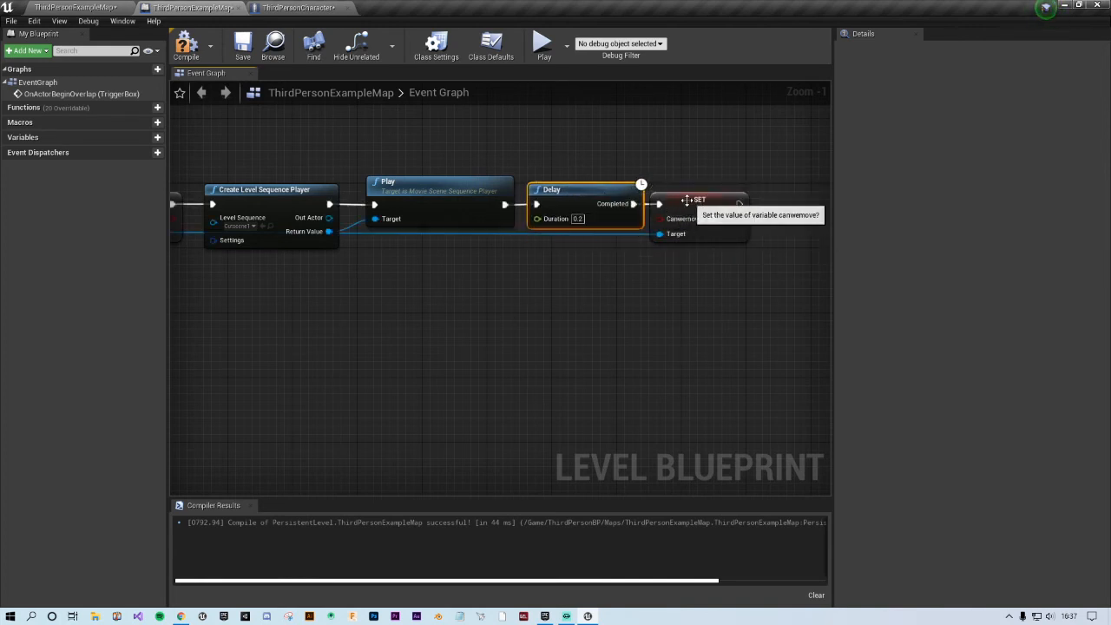
left_click_drag(724, 290, 615, 189)
left_click(629, 299)
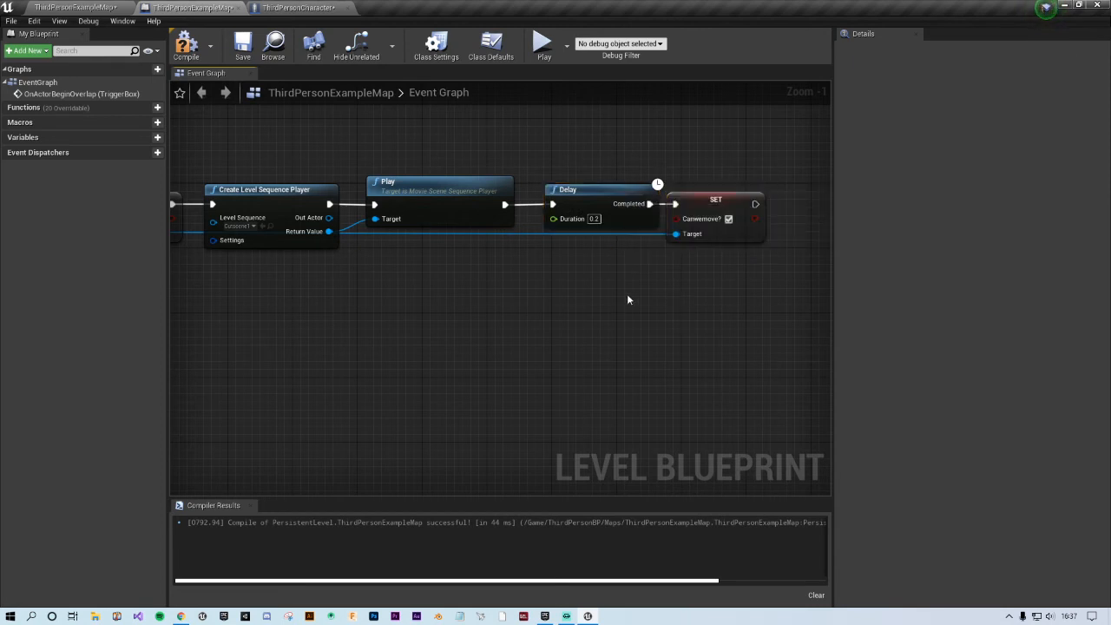
Step: Check the cutscene's length in the Sequencer and set the level blueprint's Delay duration to 3.0 seconds
left_click(76, 7)
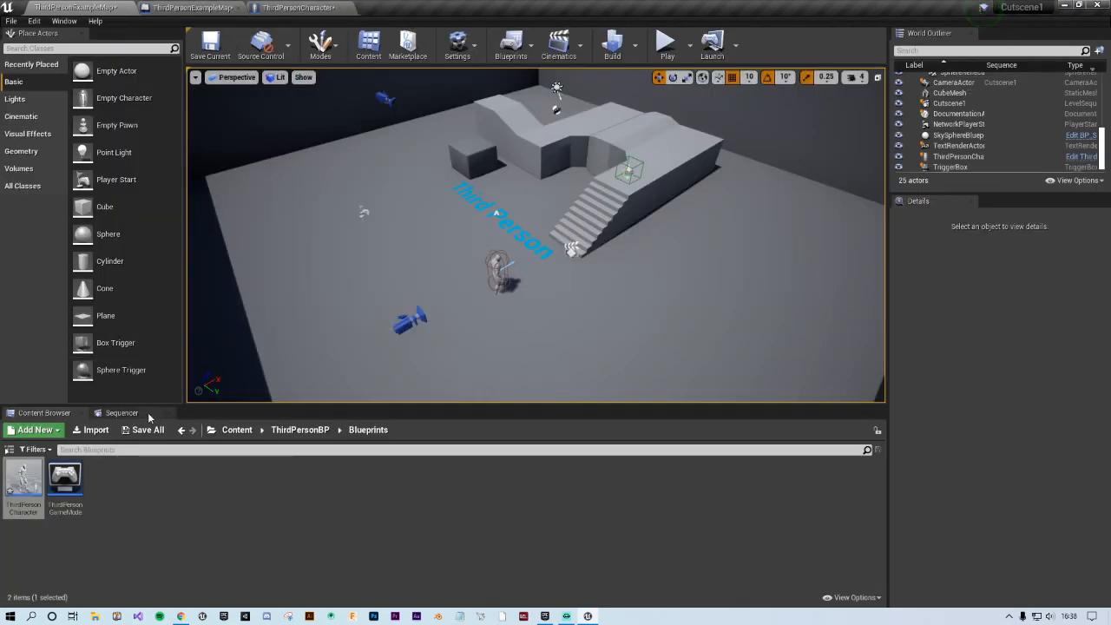
left_click(122, 413)
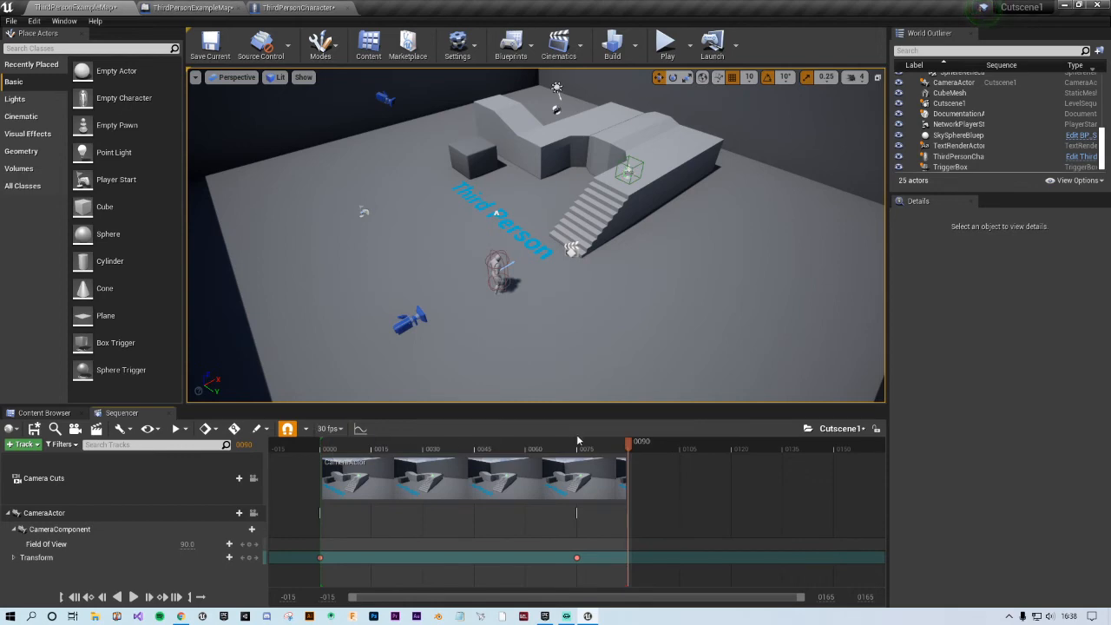
left_click(272, 8)
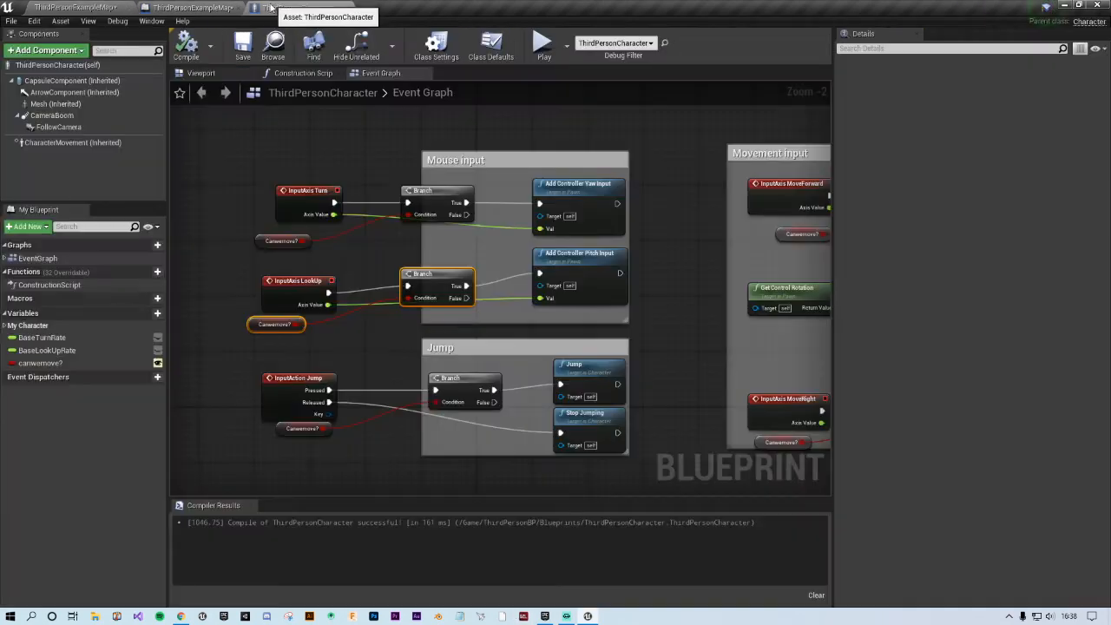
left_click(222, 7)
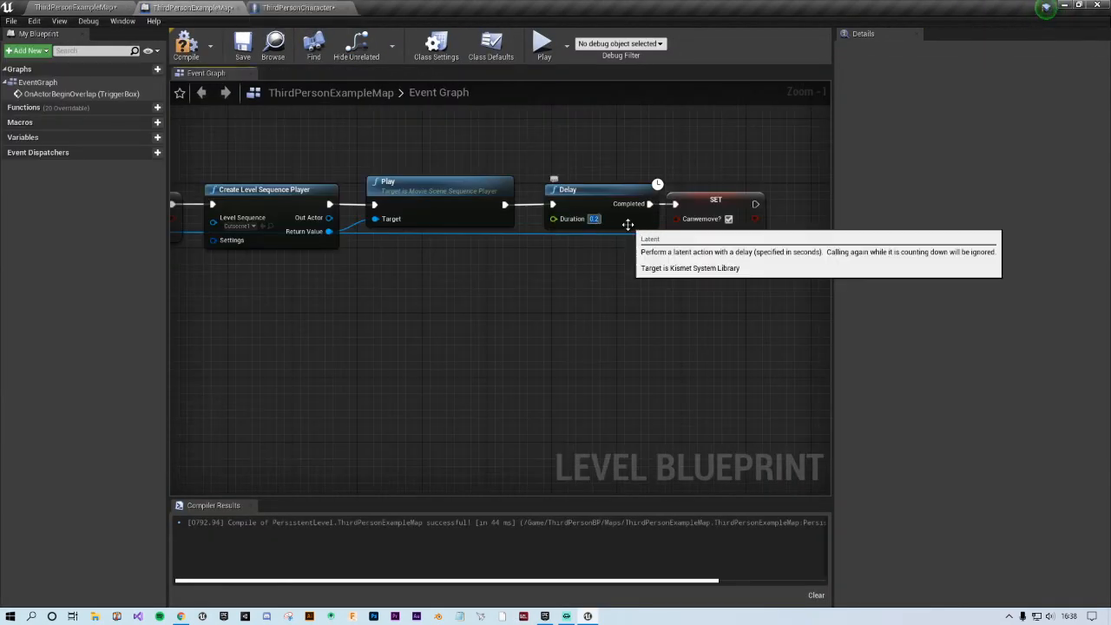
type("3")
key("Return")
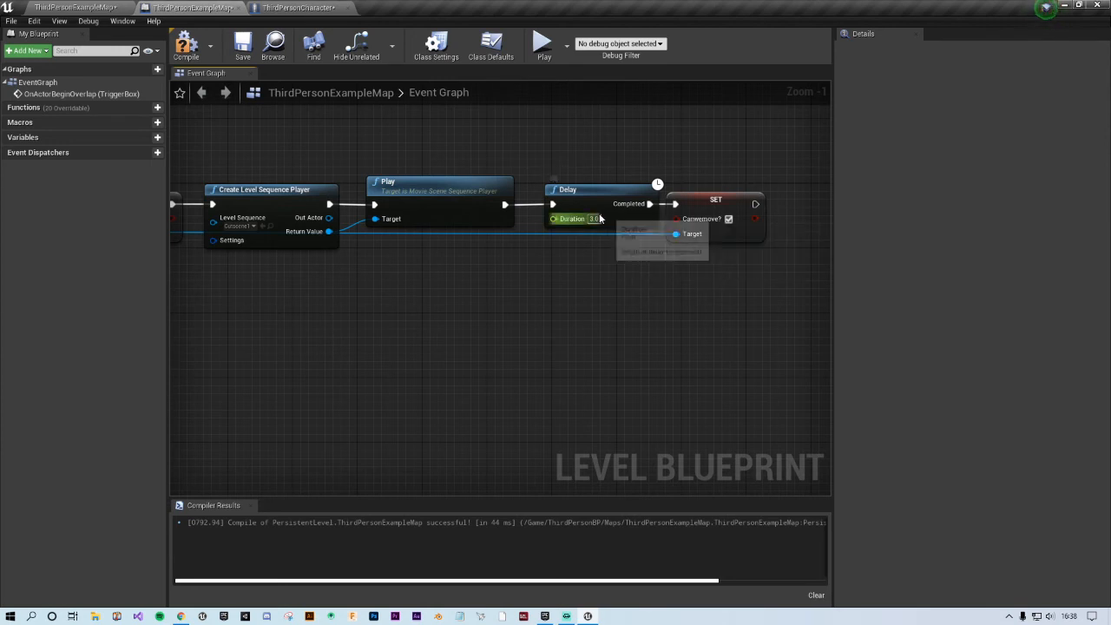
Step: Move the second SET node slightly away from the Delay node
right_click_drag(549, 337, 608, 333)
right_click_drag(741, 261, 598, 284)
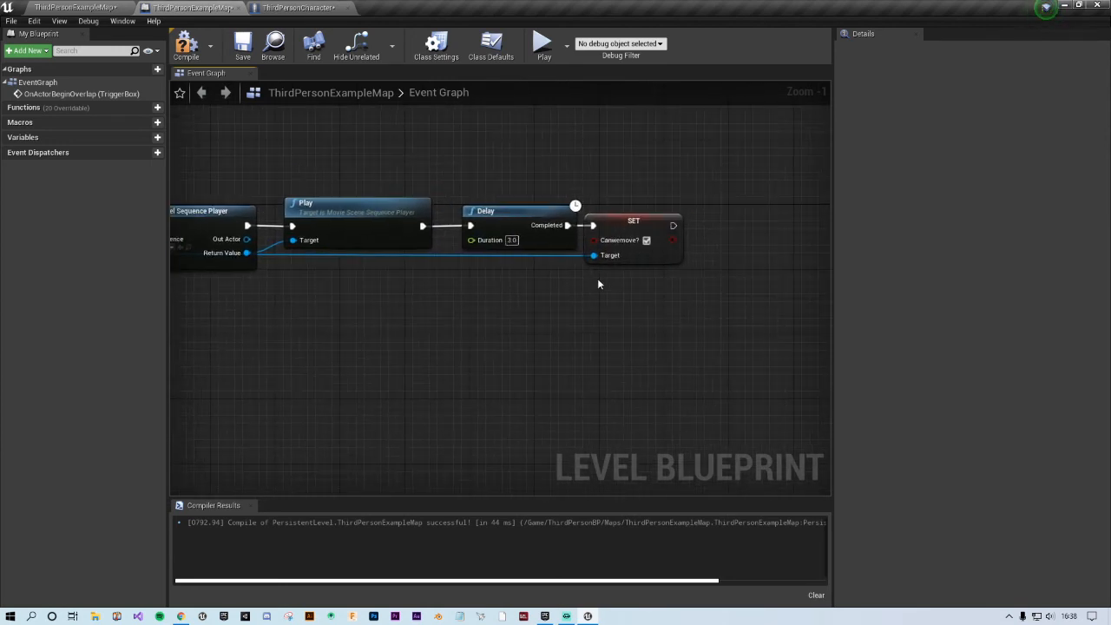
left_click_drag(685, 249, 694, 248)
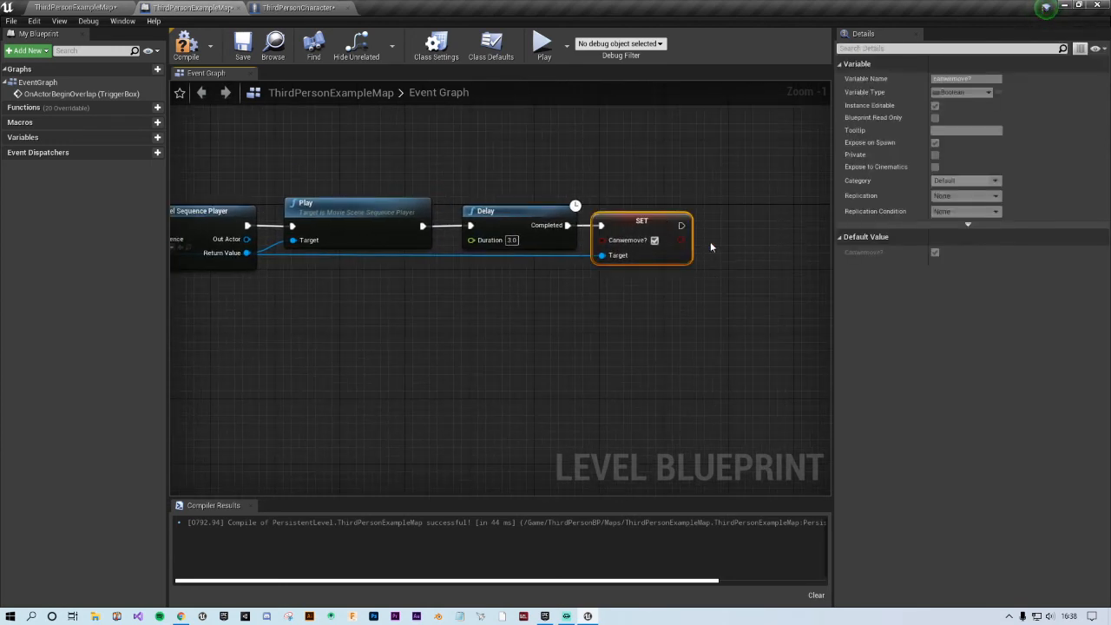
right_click_drag(579, 376, 608, 360)
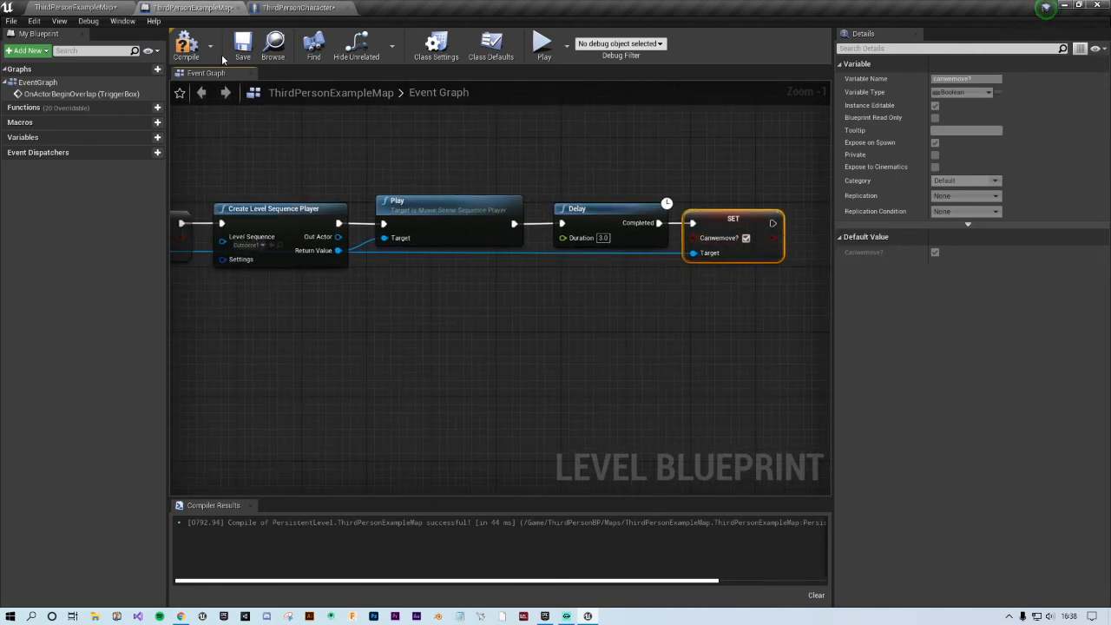
Step: Play-test the level with the cutscene trigger and movement lock, then end the preview
left_click(543, 44)
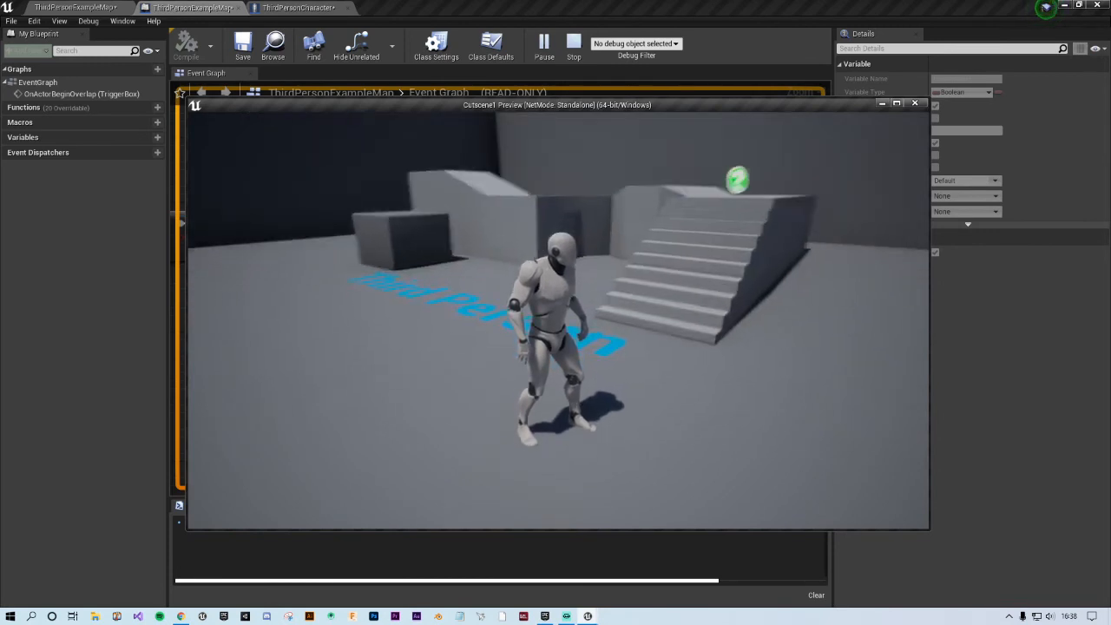
key("Escape")
Step: Return to the level map and add the CubeMesh actor to the Cutscene1 sequence
left_click(54, 6)
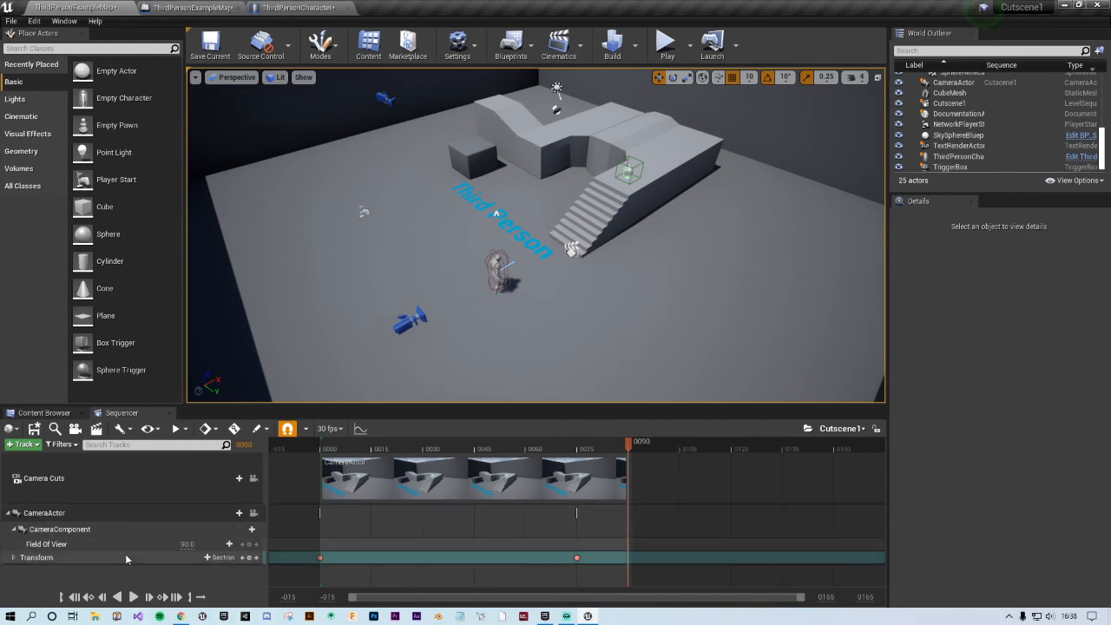
left_click(468, 153)
left_click(38, 445)
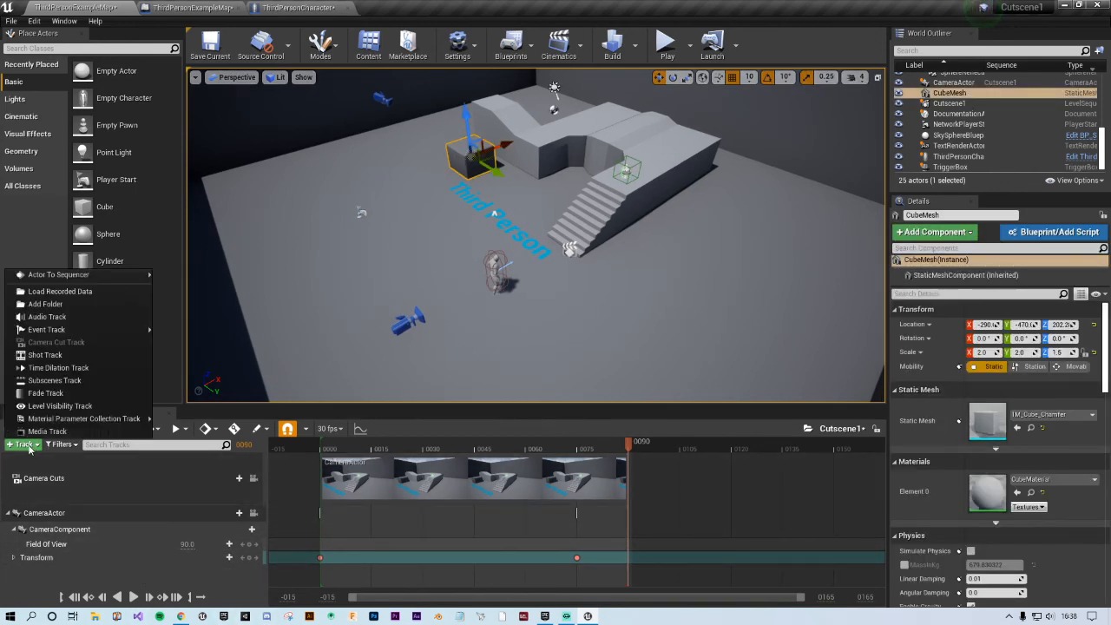
mouse_move(50, 276)
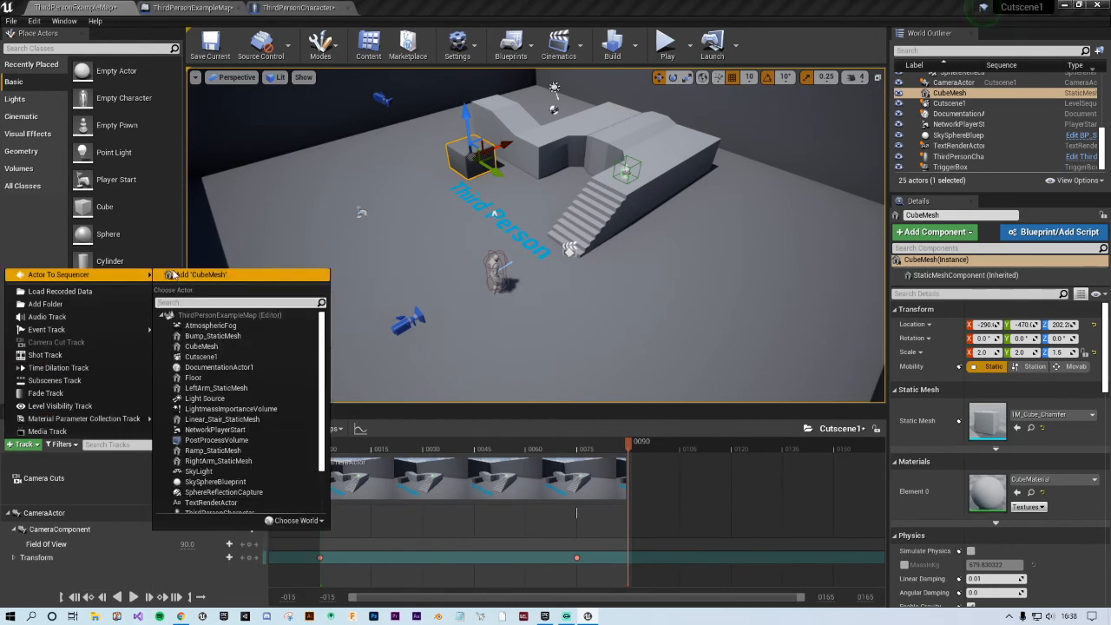
left_click(195, 274)
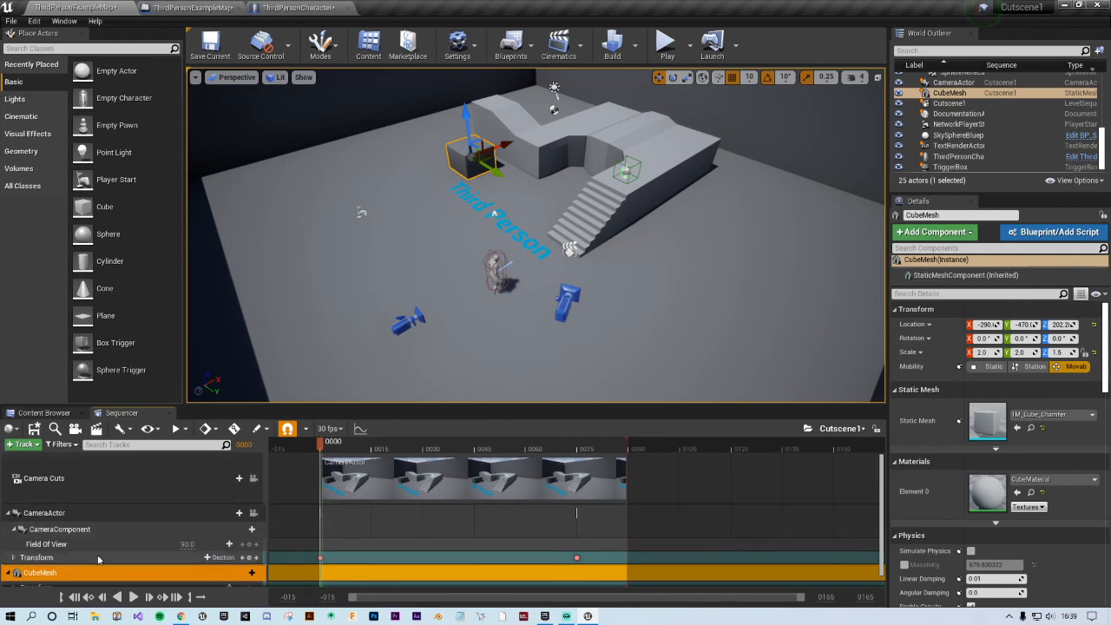
Step: Key CubeMesh's transform at frame 0000 and expand its Transform track
scroll(111, 538, "down", 1)
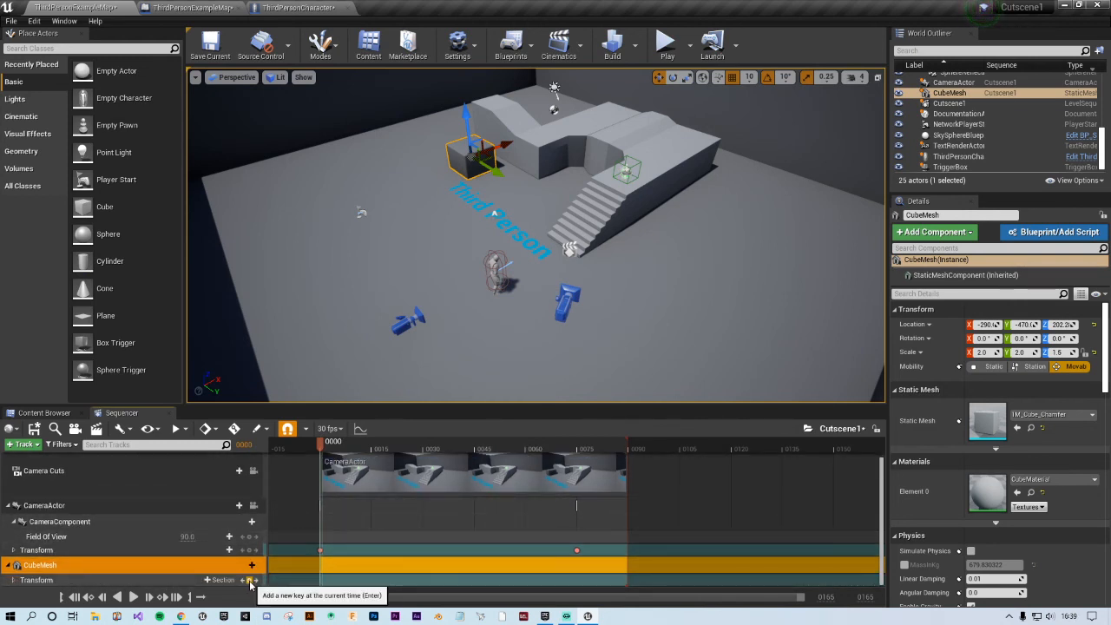
left_click(250, 580)
left_click(19, 580)
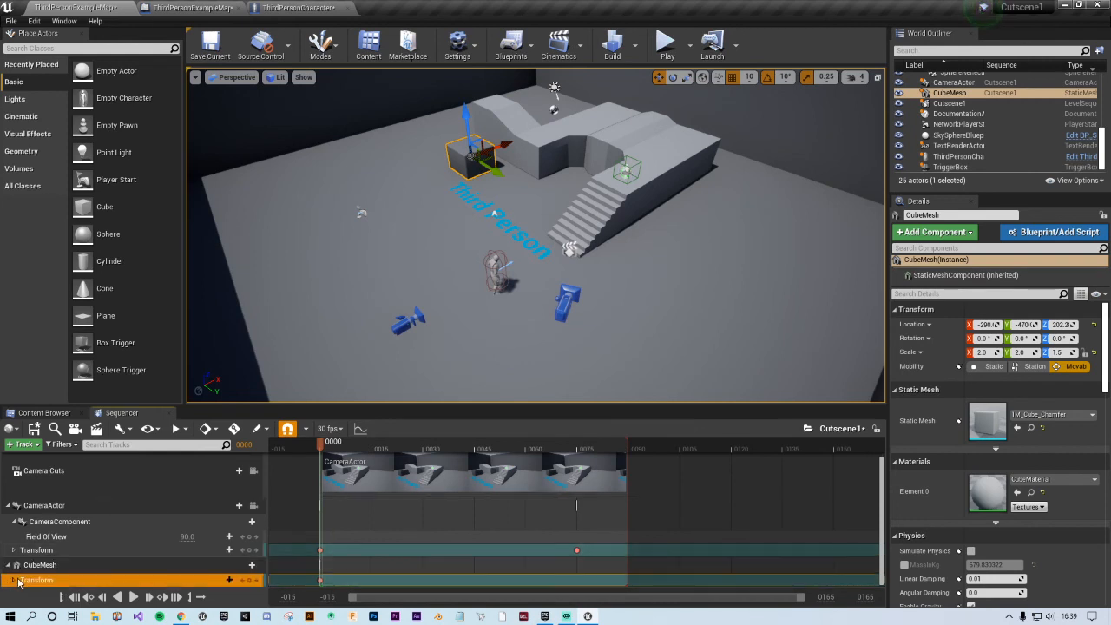
left_click(13, 579)
scroll(134, 545, "down", 1)
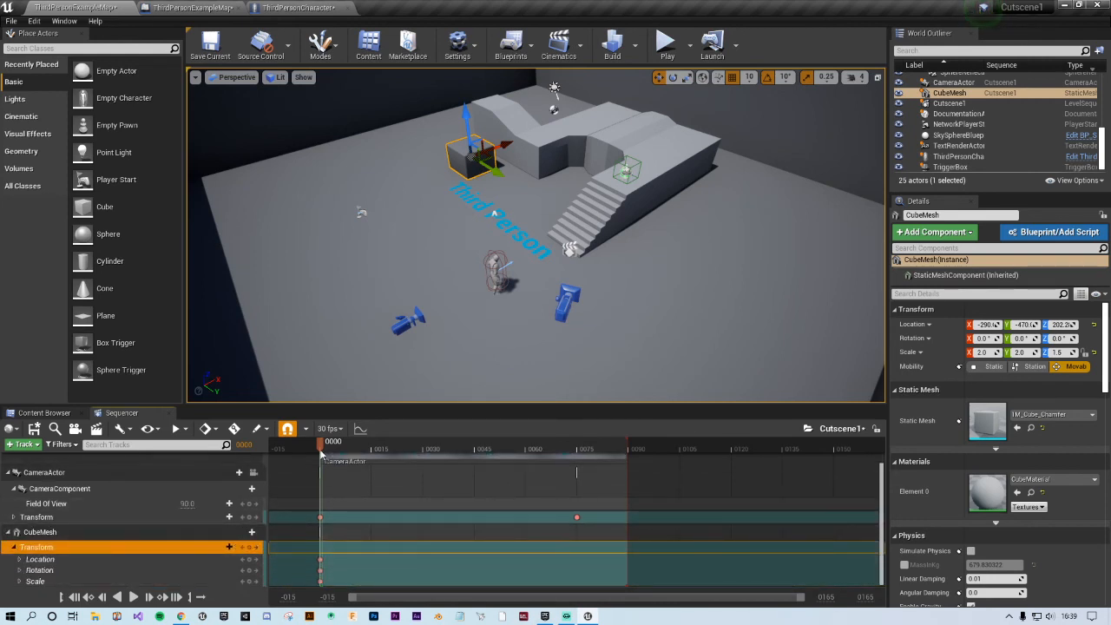
Step: Go to frame 0075 of the sequence and move CubeMesh up onto the raised walkway, at about X -30, Z 362
left_click_drag(322, 445, 566, 455)
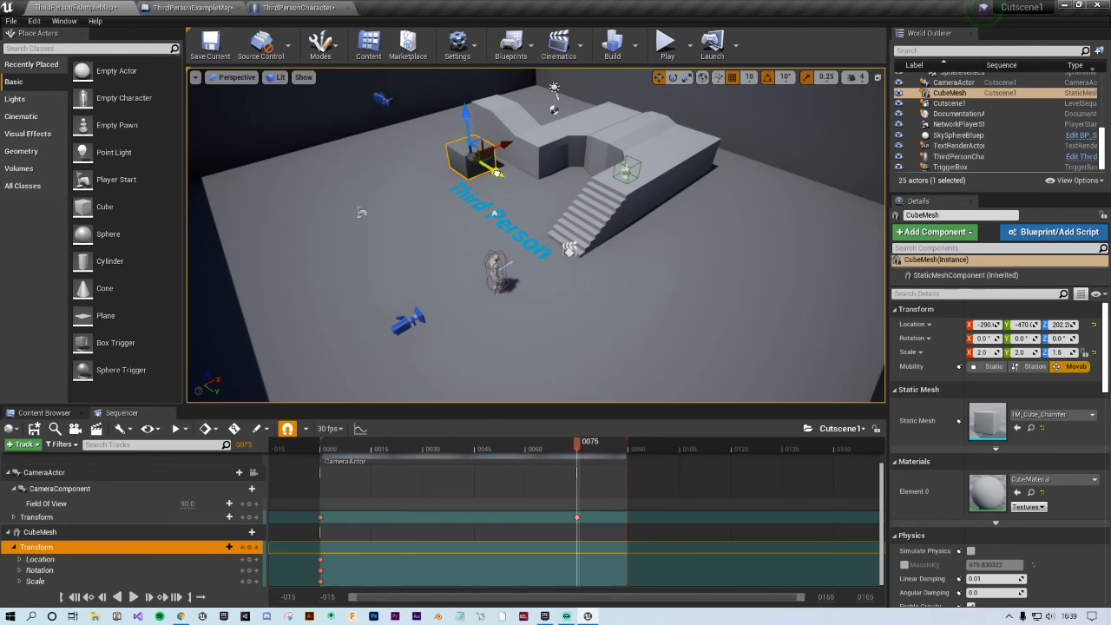
left_click_drag(509, 116, 513, 90)
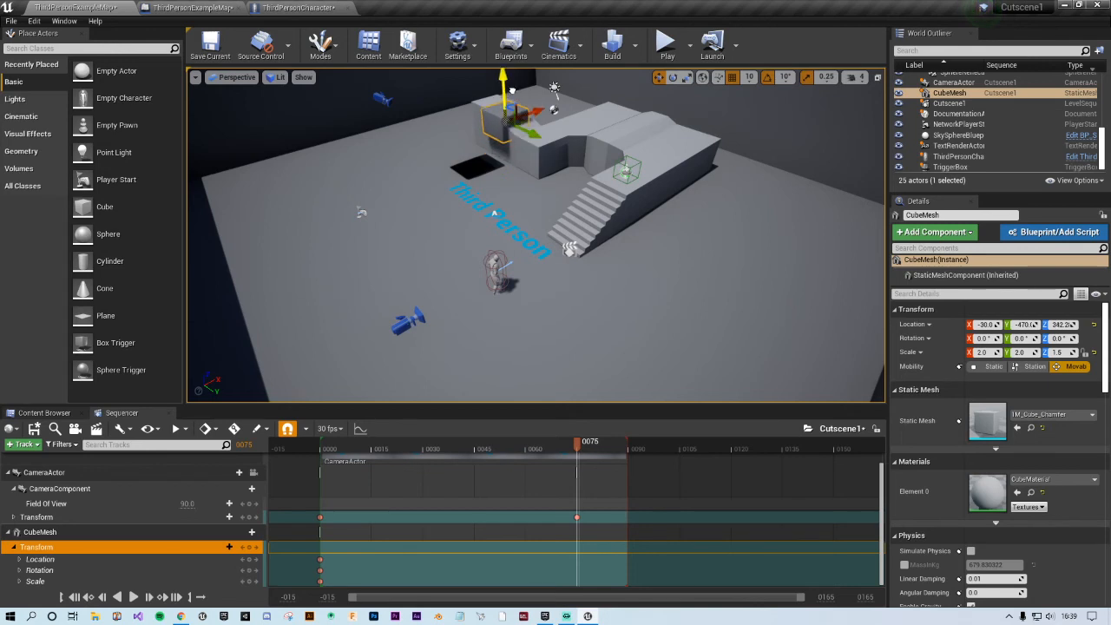
key("e")
key("w")
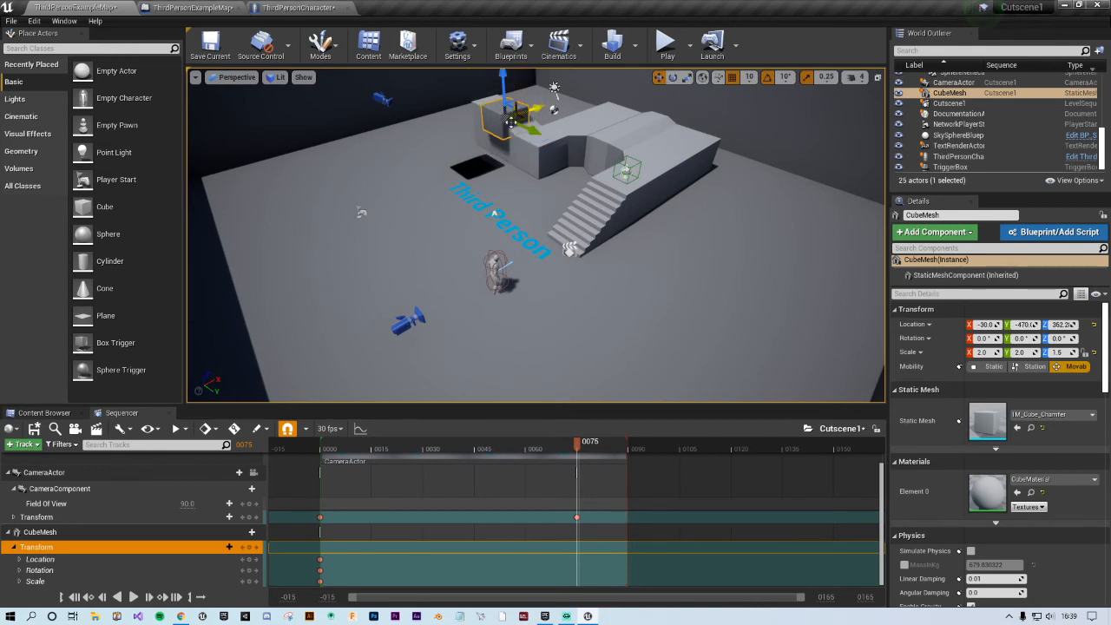
Step: Try stretching CubeMesh to a Y scale of 7.0 and undo the scaling
key("e")
key("r")
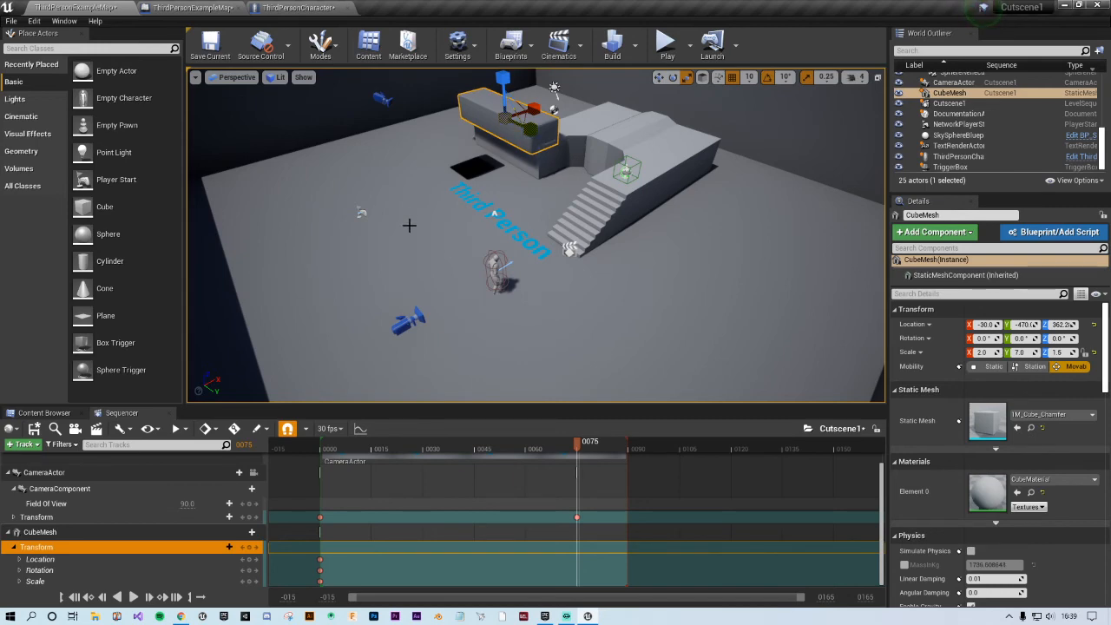
key("ctrl+z")
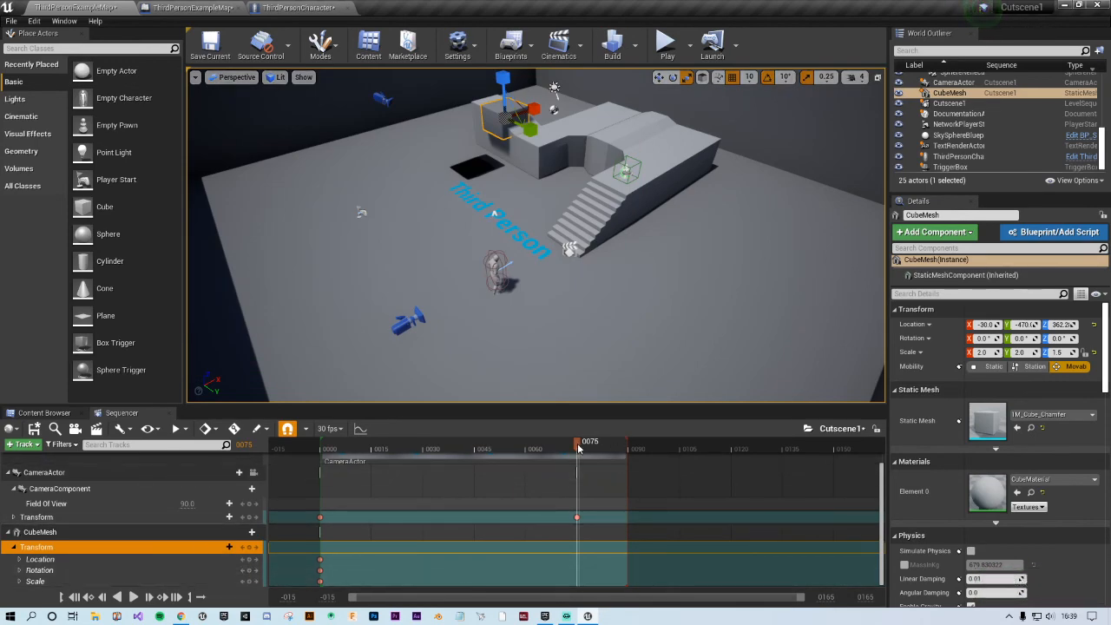
Step: Key CubeMesh's transform at frame 0075 and play-test the triggered cutscene in the level
left_click(250, 549)
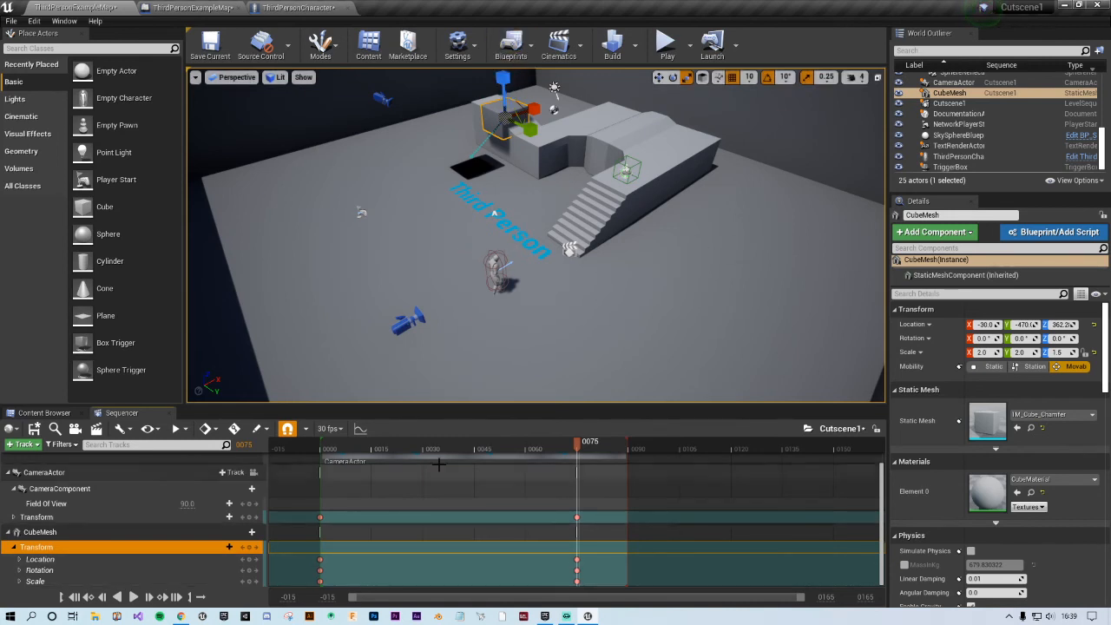
left_click(667, 45)
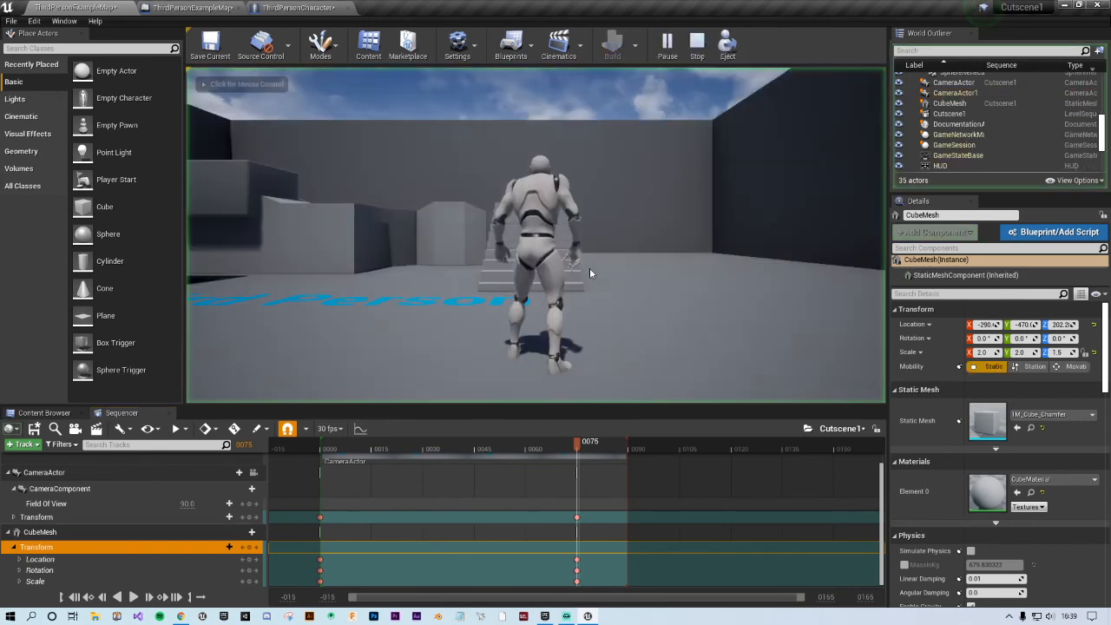
key("w")
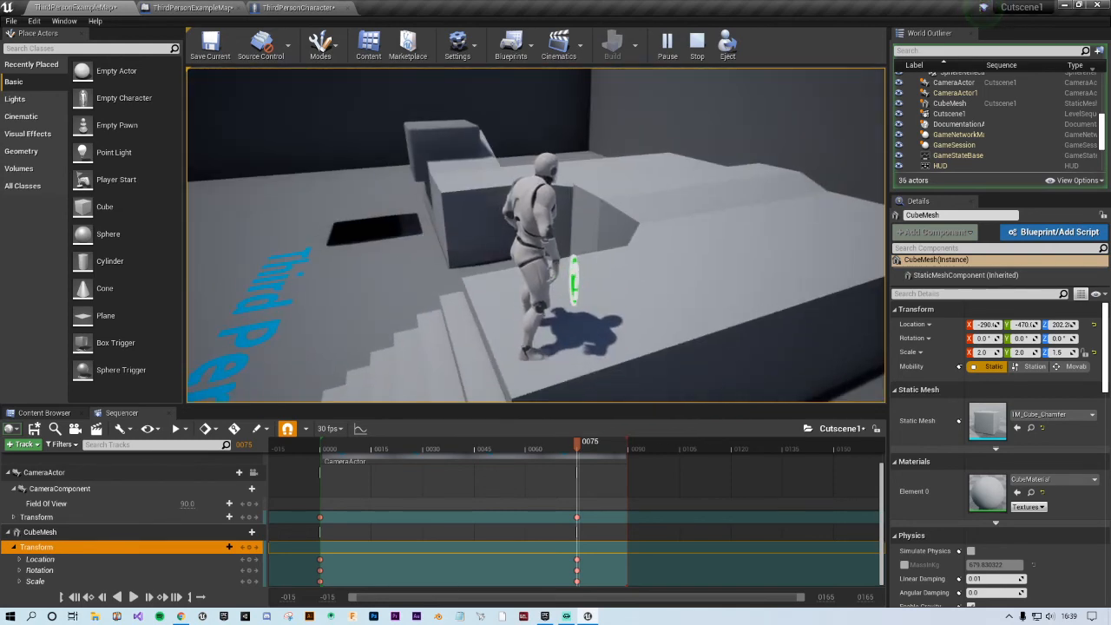
key("Escape")
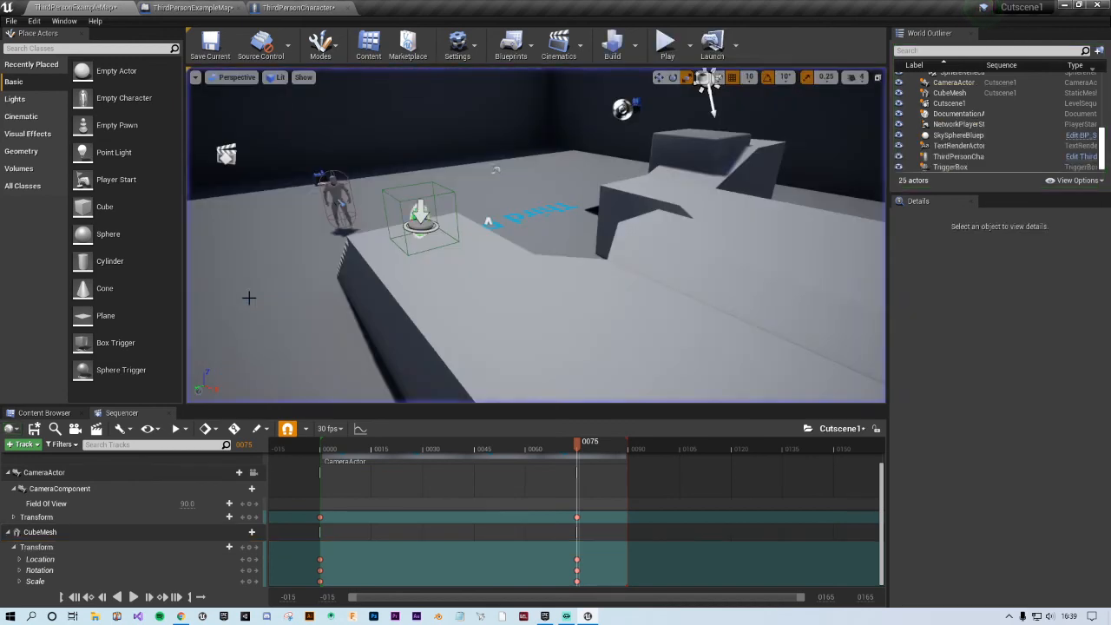
Step: Try moving CubeMesh back over the floor hole, to about X -300, Z 222, and rewind the sequence to frame 0000
mouse_move(438, 198)
right_mouse_down()
mouse_move(521, 148)
mouse_move(555, 252)
mouse_move(439, 194)
right_mouse_up()
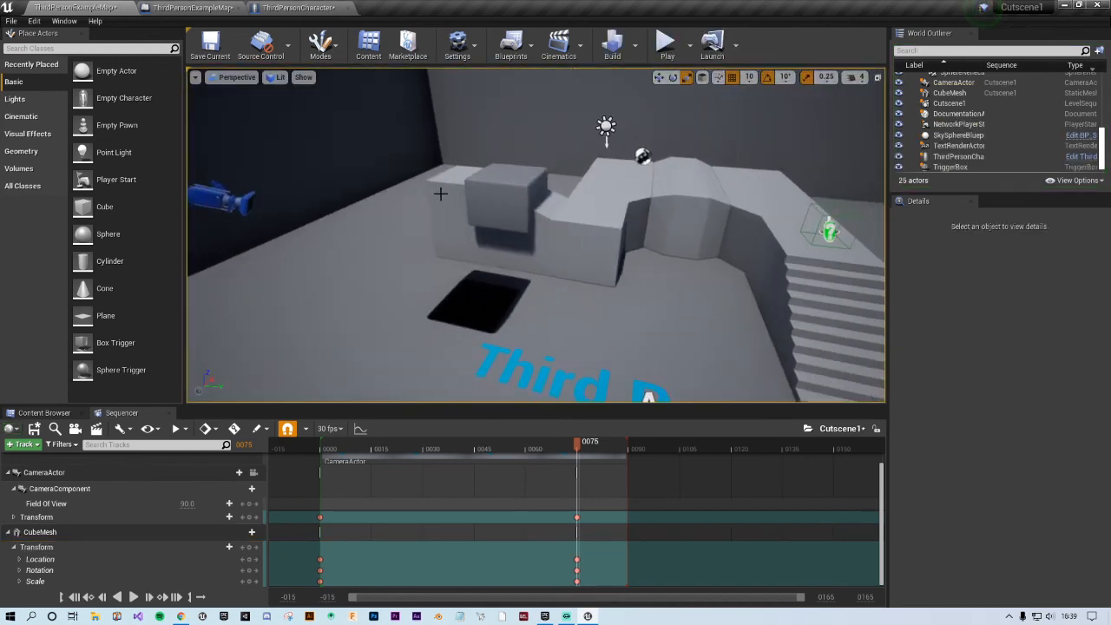
left_click(482, 193)
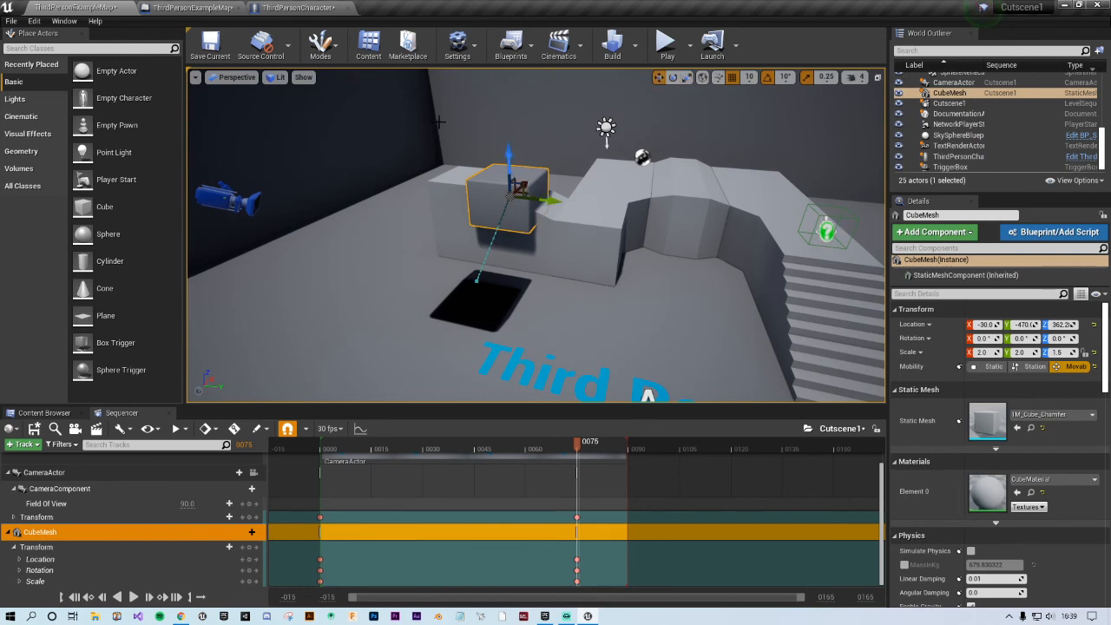
left_click_drag(526, 187, 483, 244)
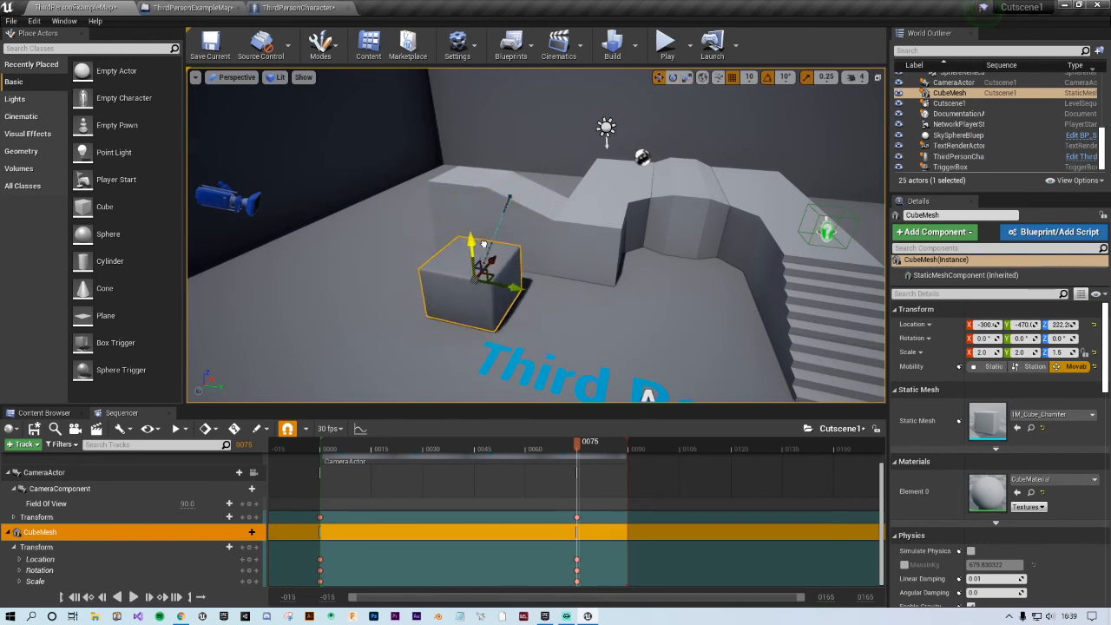
left_click_drag(578, 455, 309, 474)
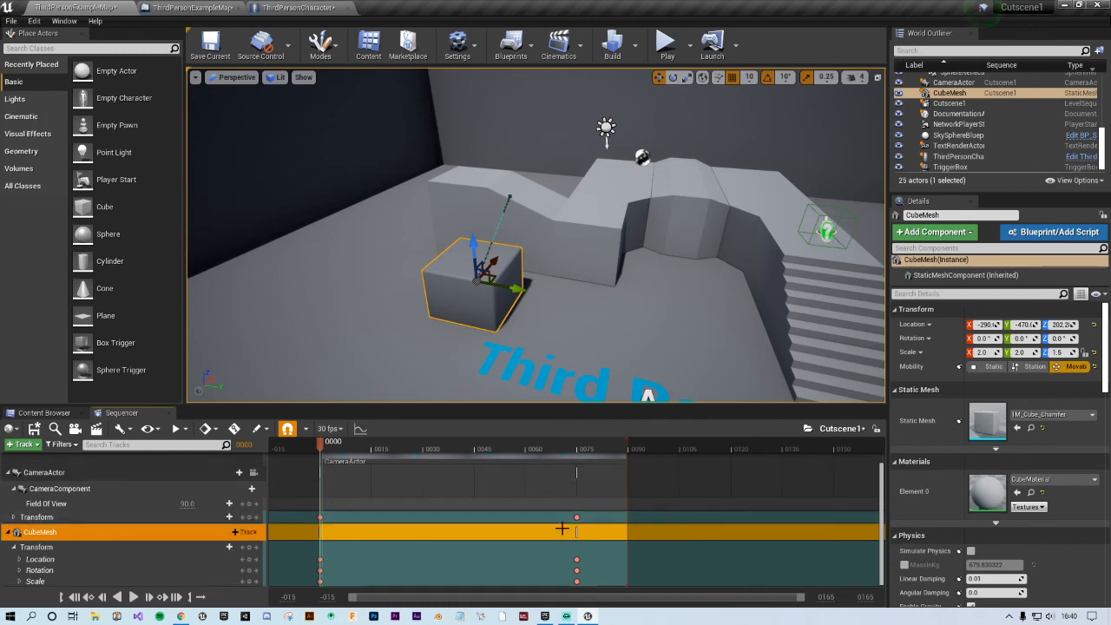
right_click(33, 534)
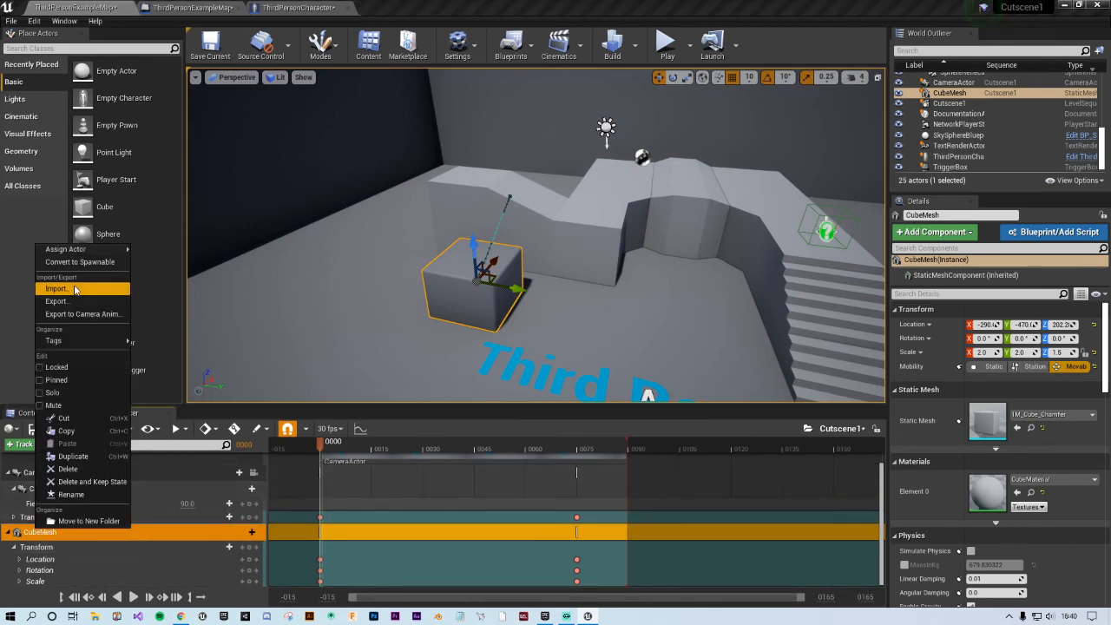
mouse_move(72, 249)
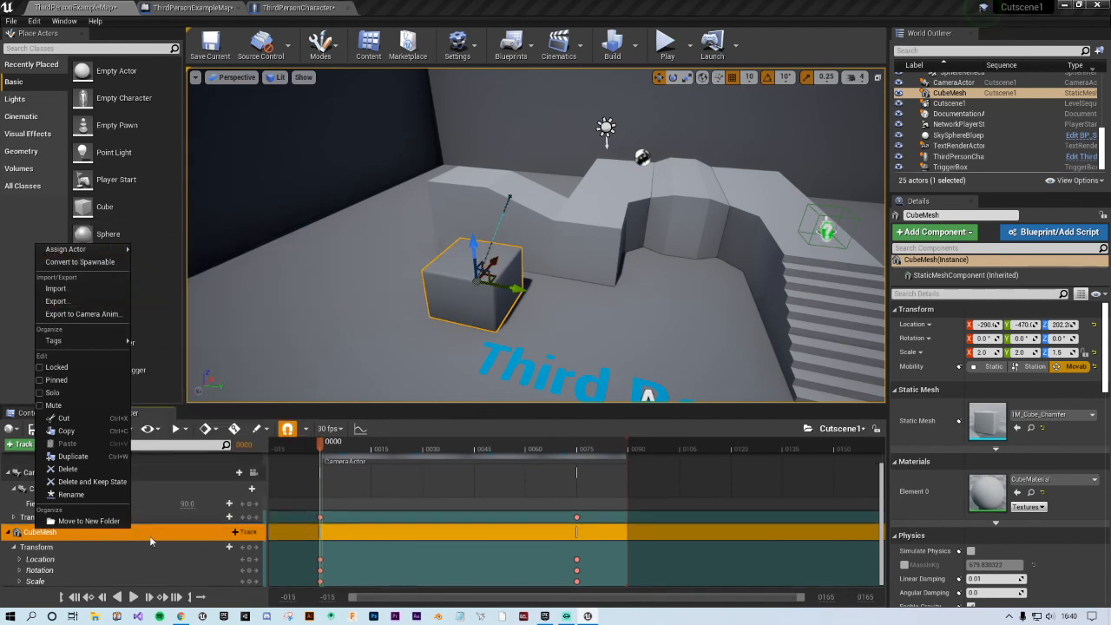
left_click(149, 535)
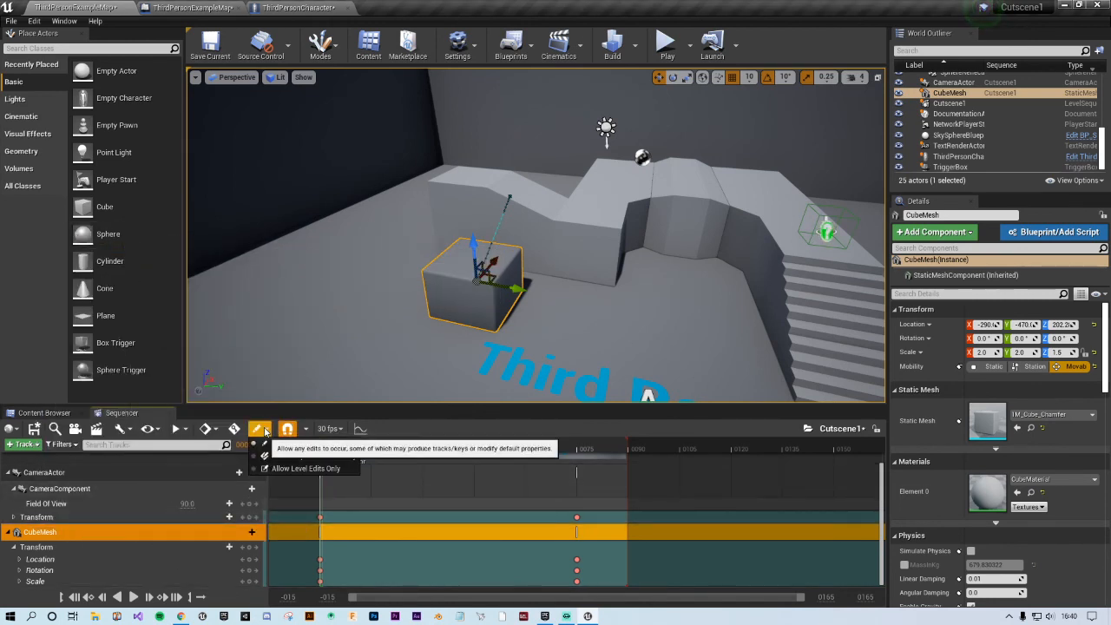
left_click(265, 430)
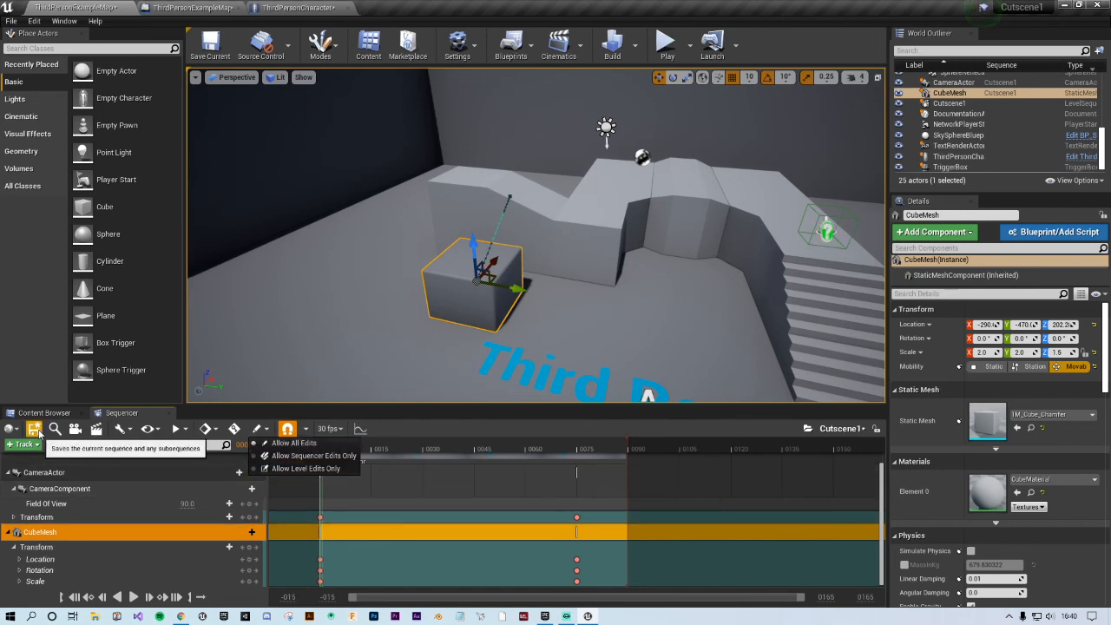
left_click(10, 427)
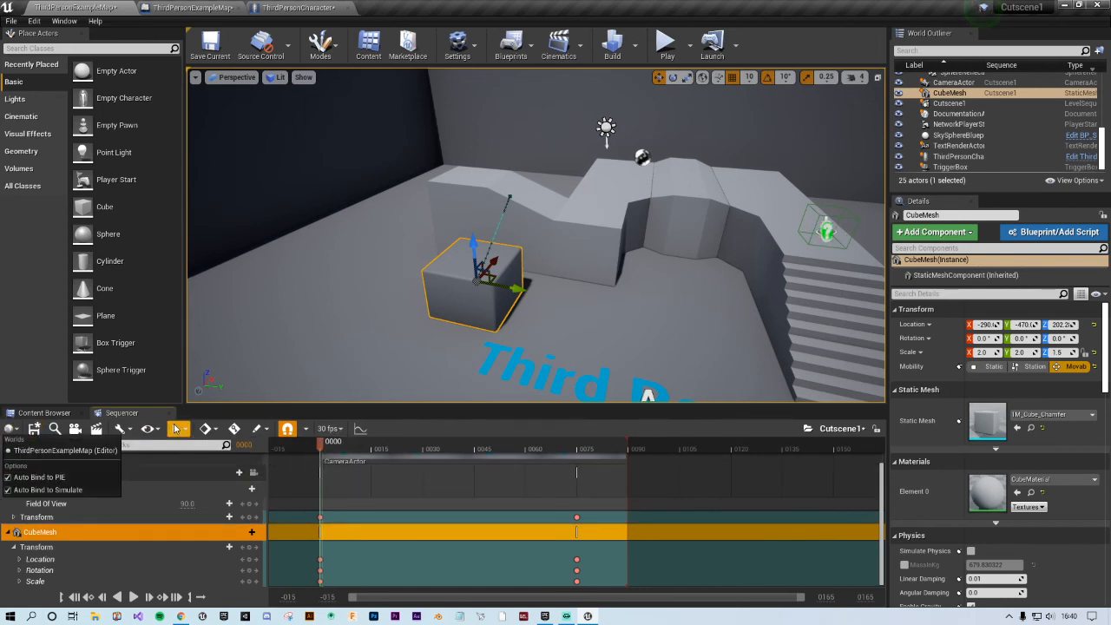
left_click(685, 305)
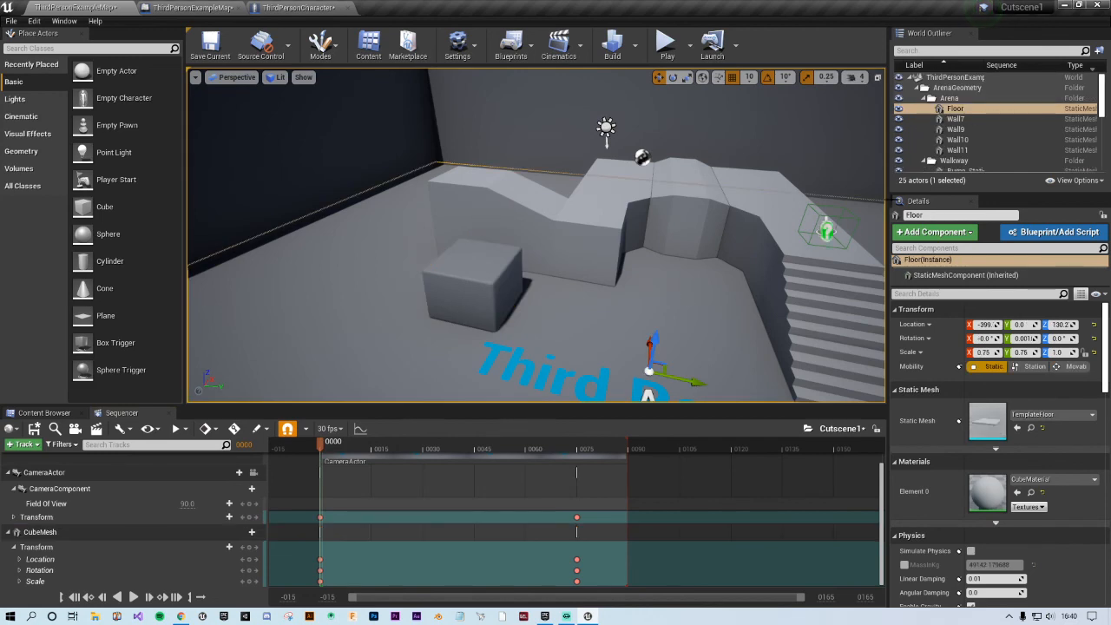
Step: Play-test the level with the sequence rewound to frame 0000 and end the preview
left_click(666, 47)
left_click(607, 217)
key("w")
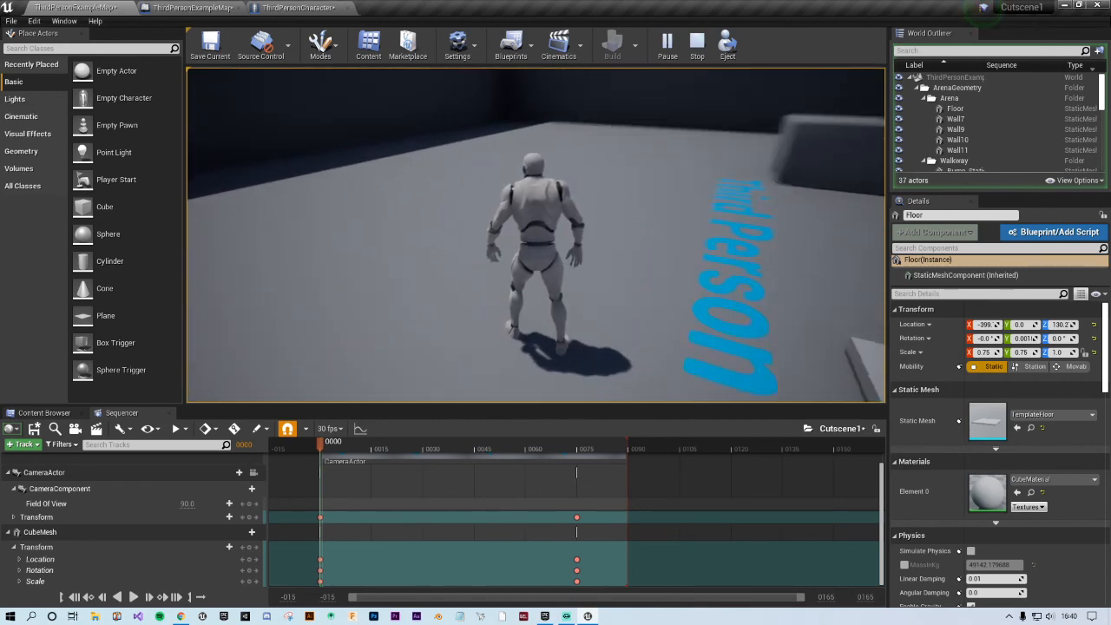
key("Escape")
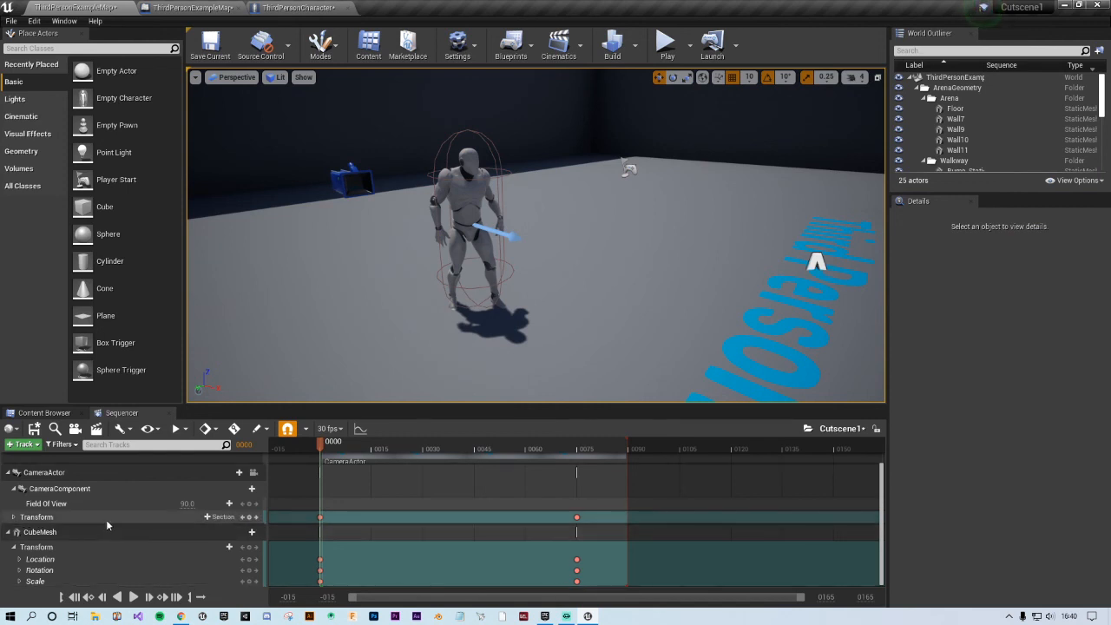
Step: Examine the sequence's actions and the properties of CubeMesh's location key at frame 0075
left_click(129, 428)
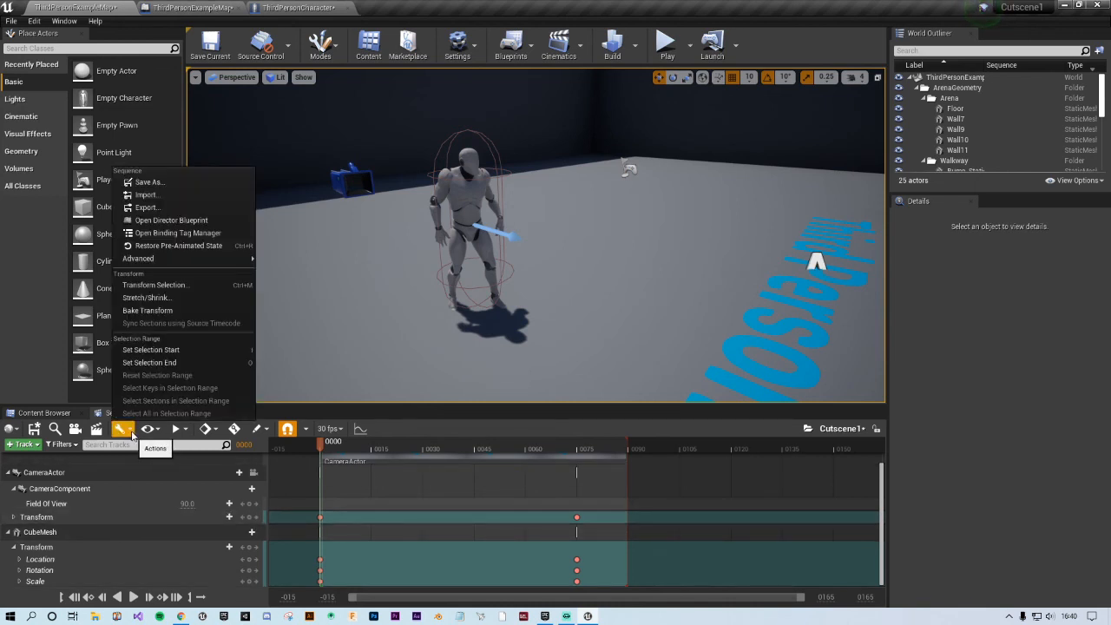
mouse_move(197, 263)
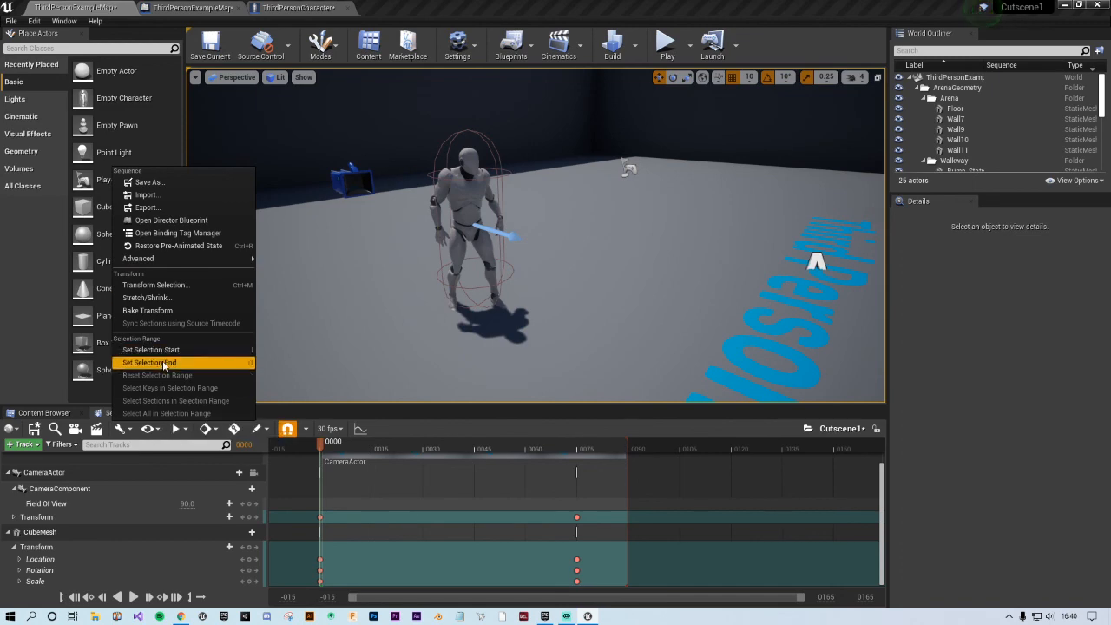
left_click(114, 529)
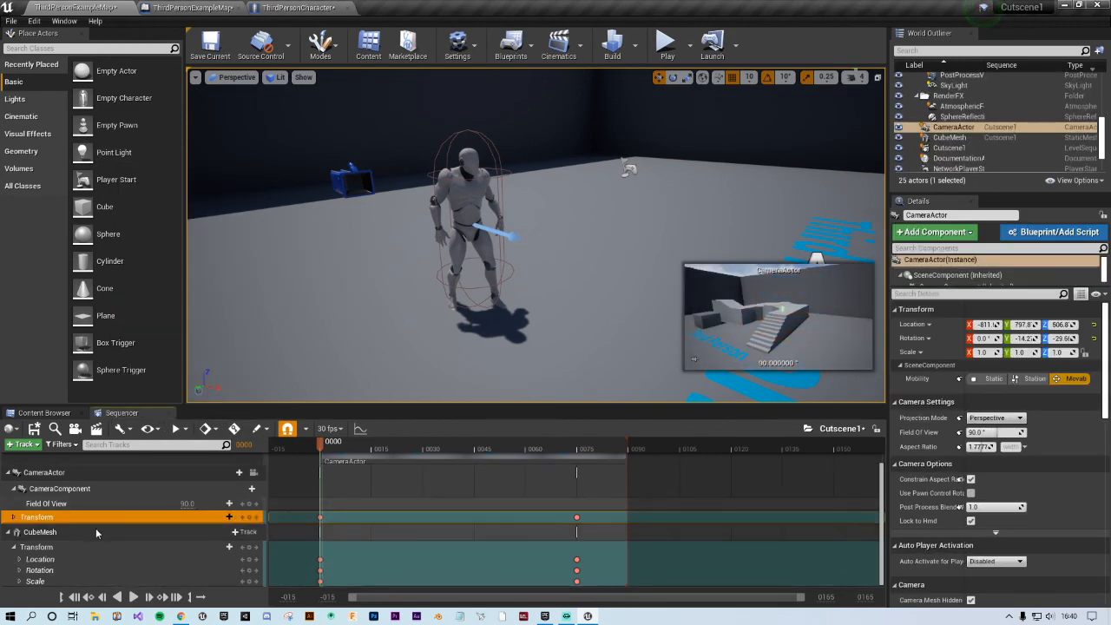
left_click(577, 562)
right_click(577, 561)
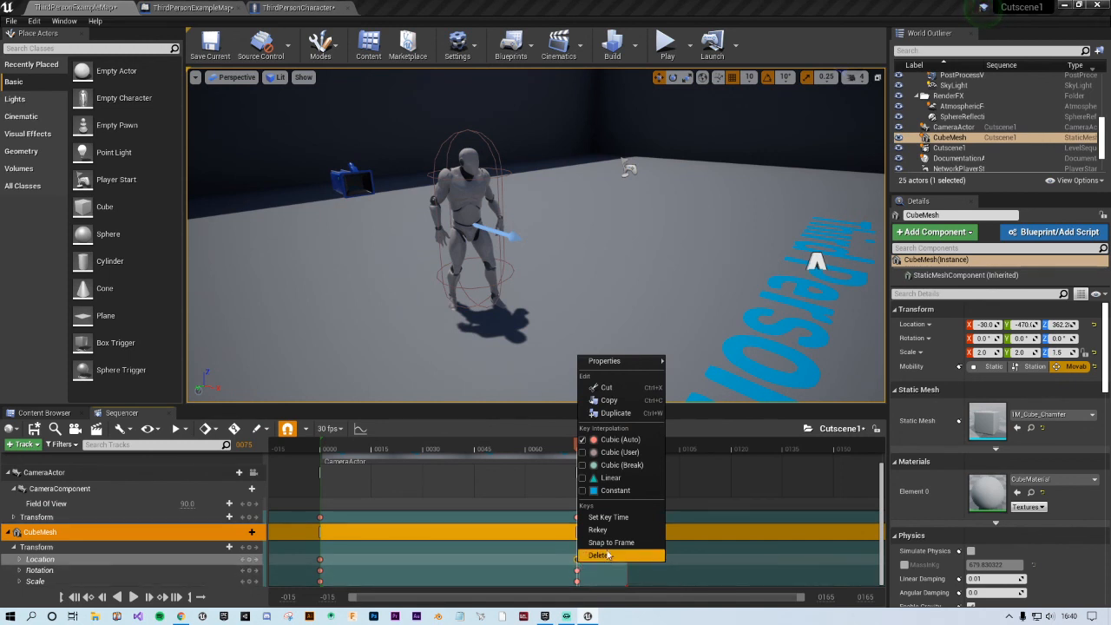
mouse_move(624, 369)
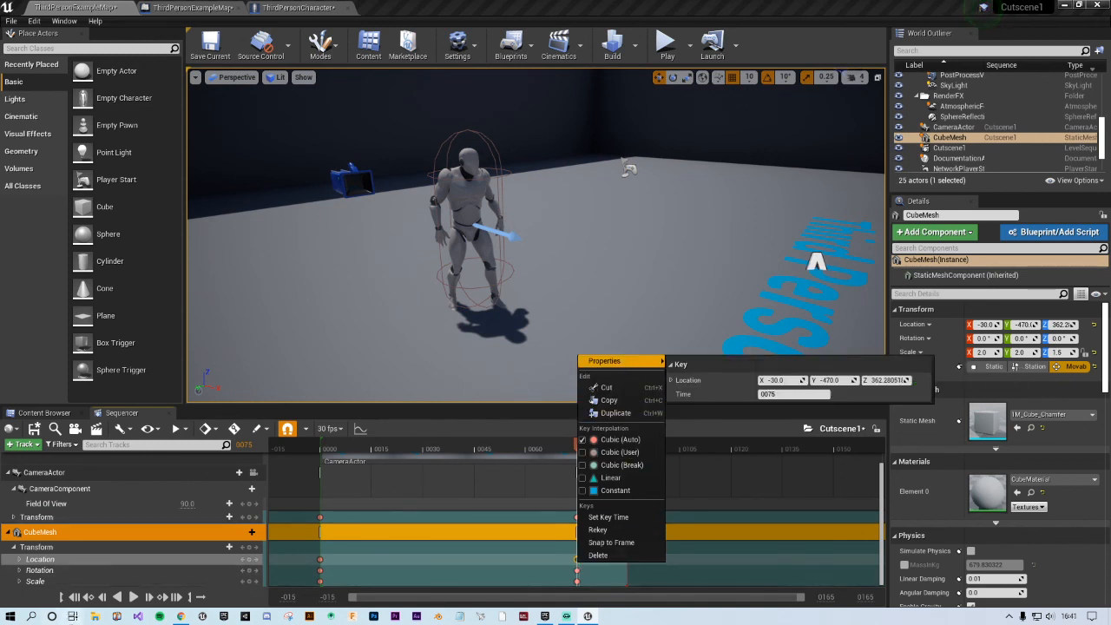
left_click(31, 535)
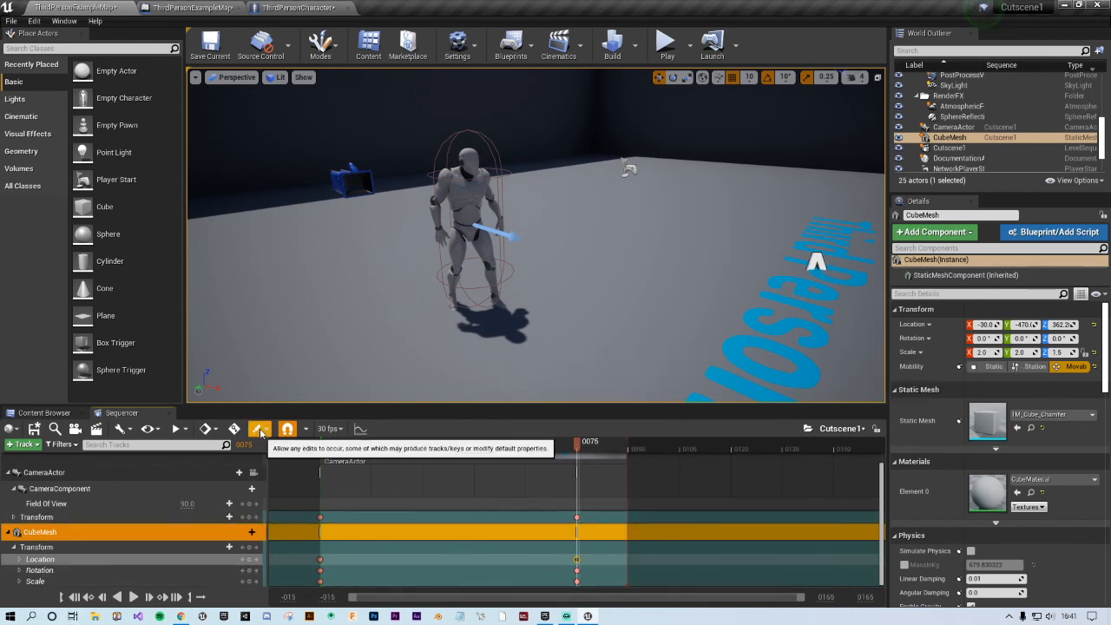
Step: Examine the sequence's playback and view options, along with its advanced binding actions
left_click(261, 432)
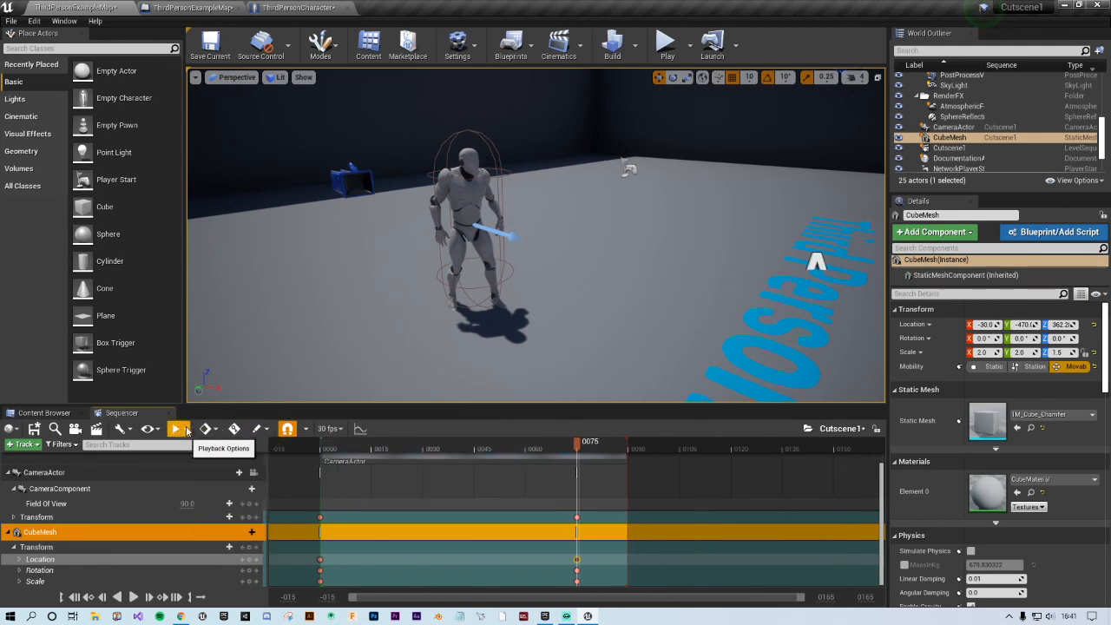
left_click(184, 429)
mouse_move(200, 474)
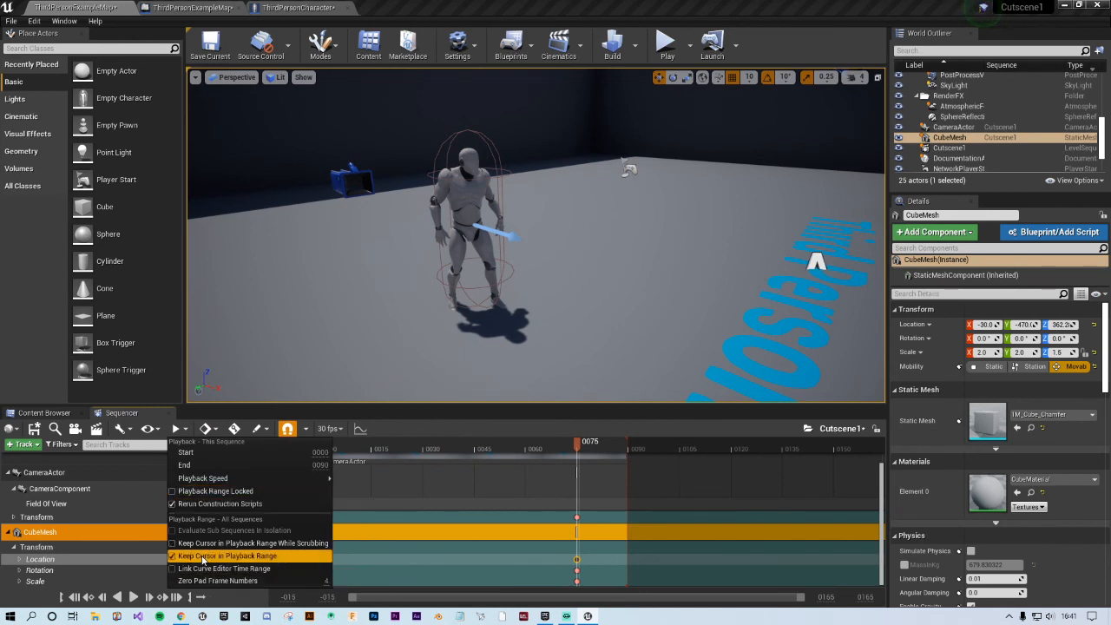
left_click(153, 429)
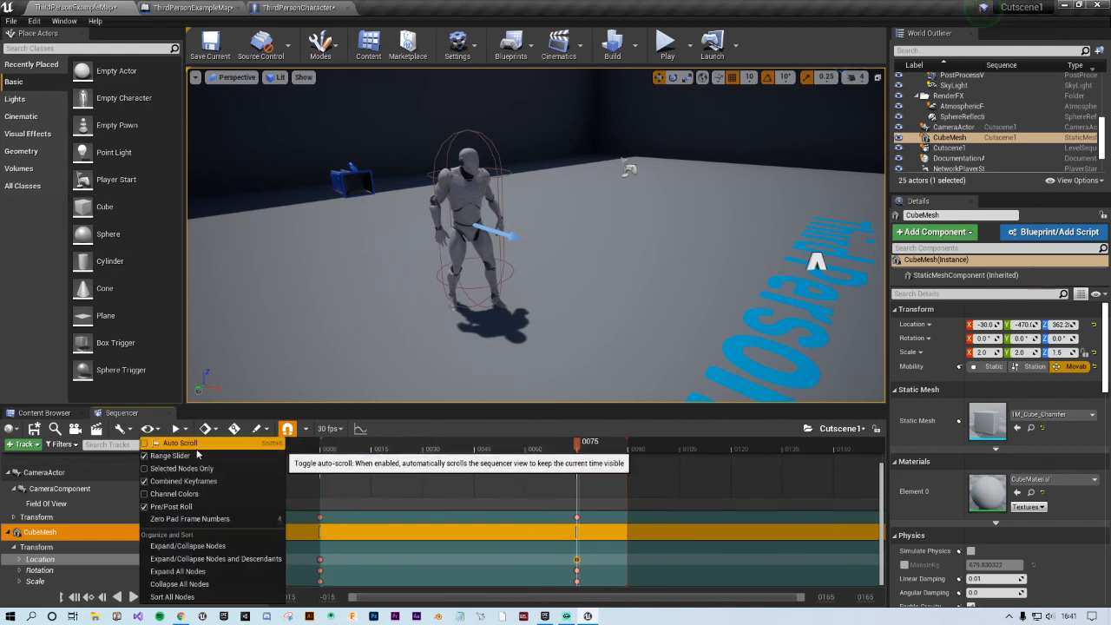
left_click(128, 431)
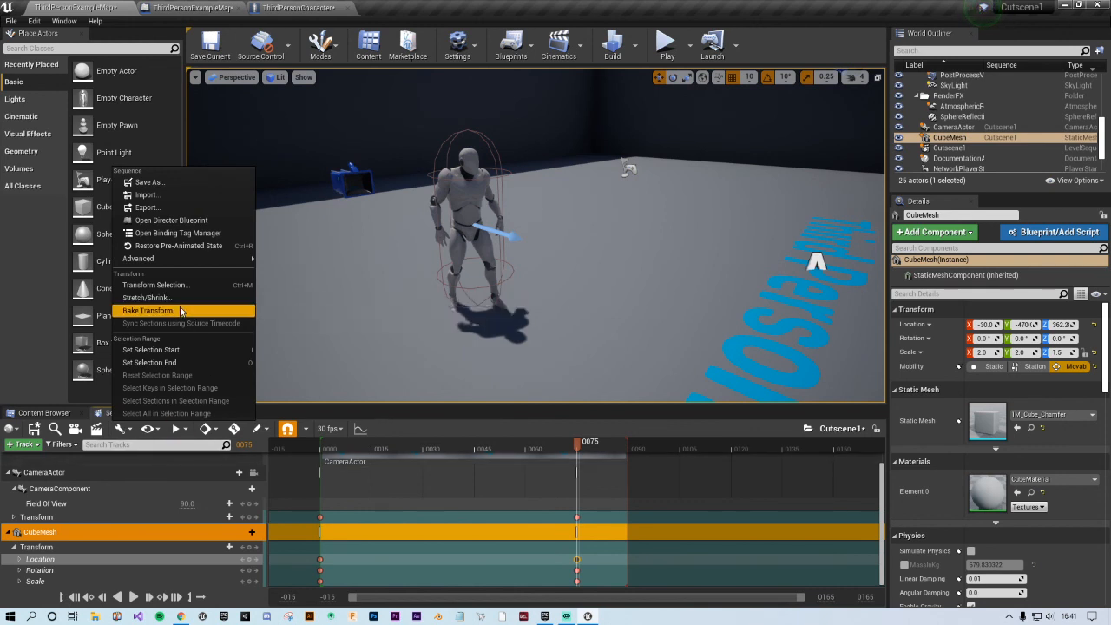
mouse_move(171, 262)
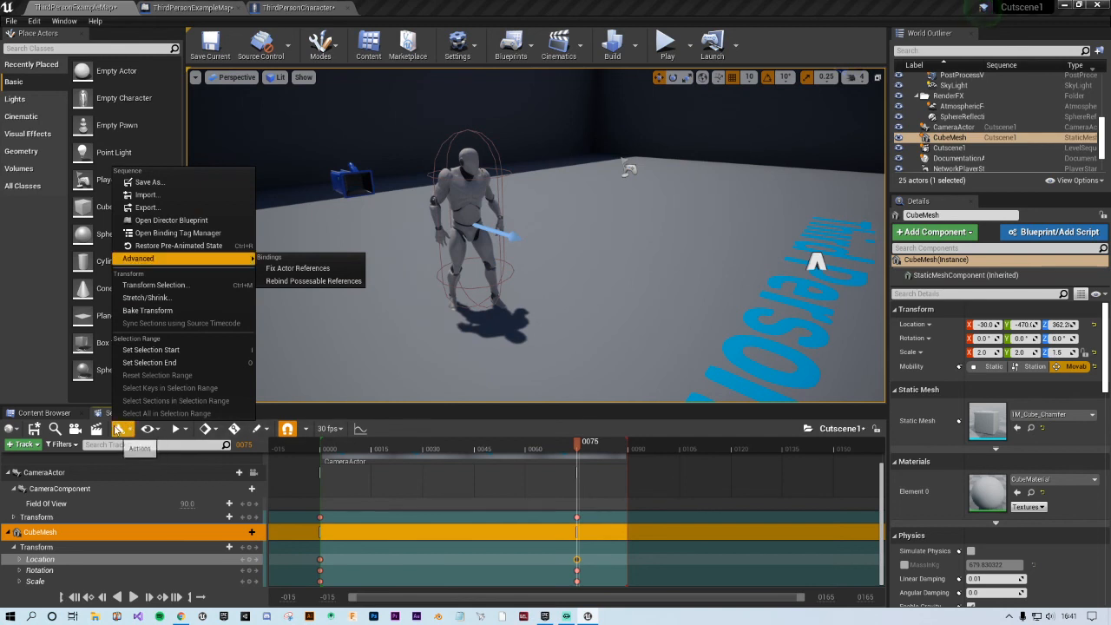
left_click(379, 427)
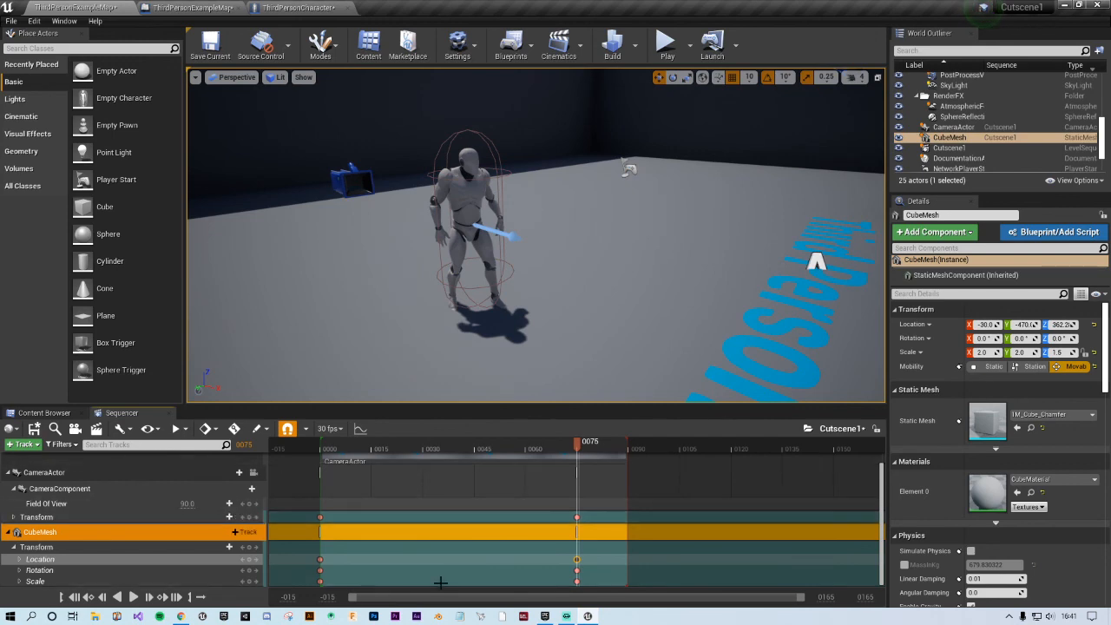
right_click_drag(561, 316, 639, 284)
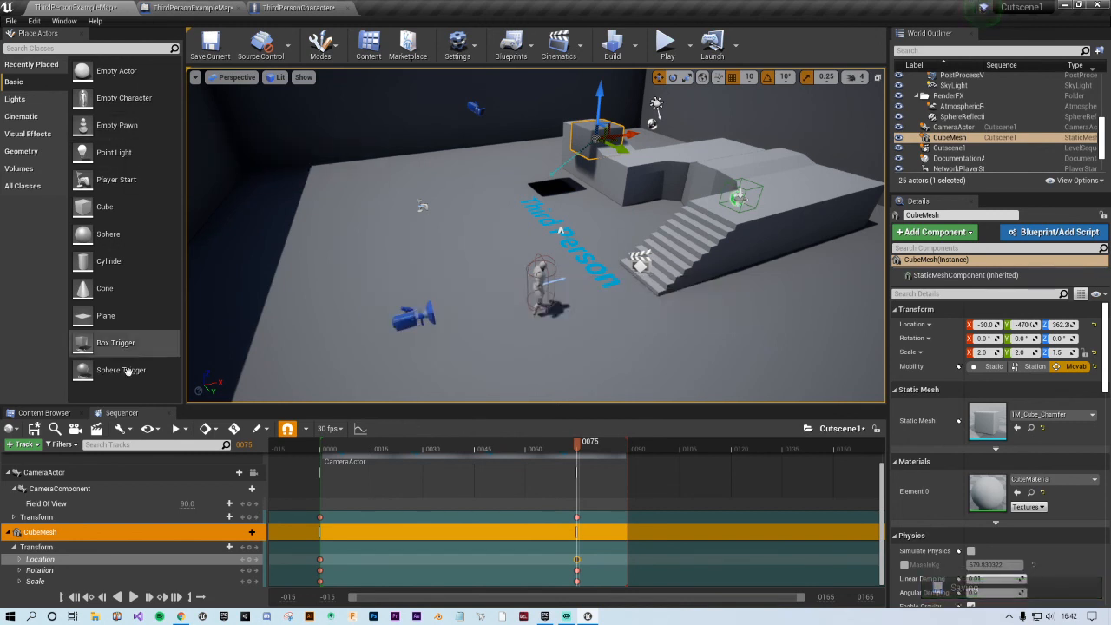
left_click(184, 428)
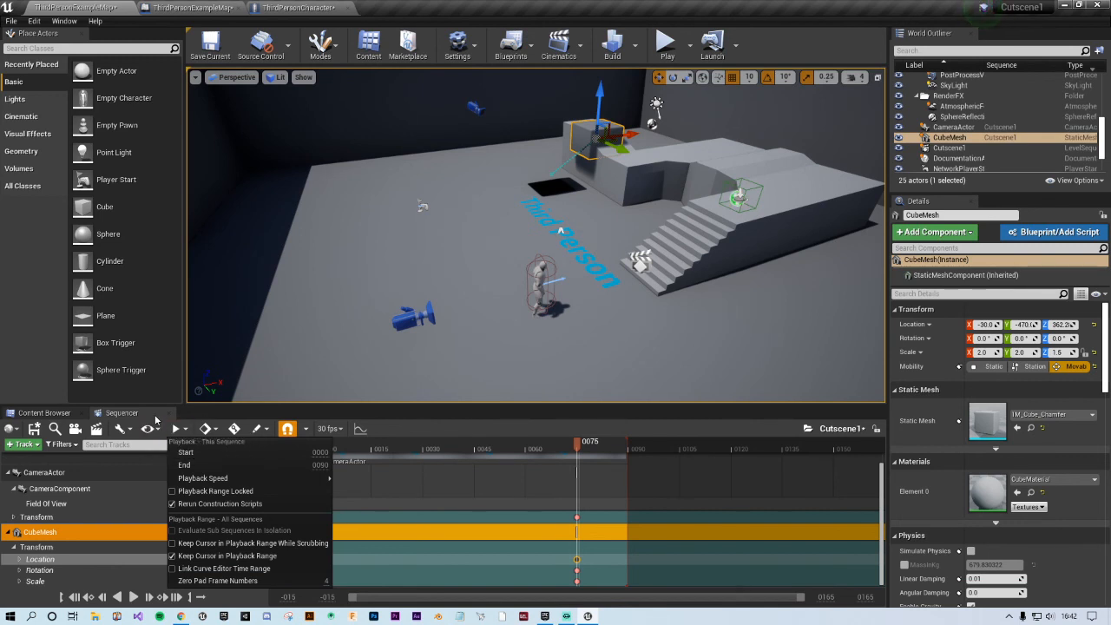
left_click(128, 415)
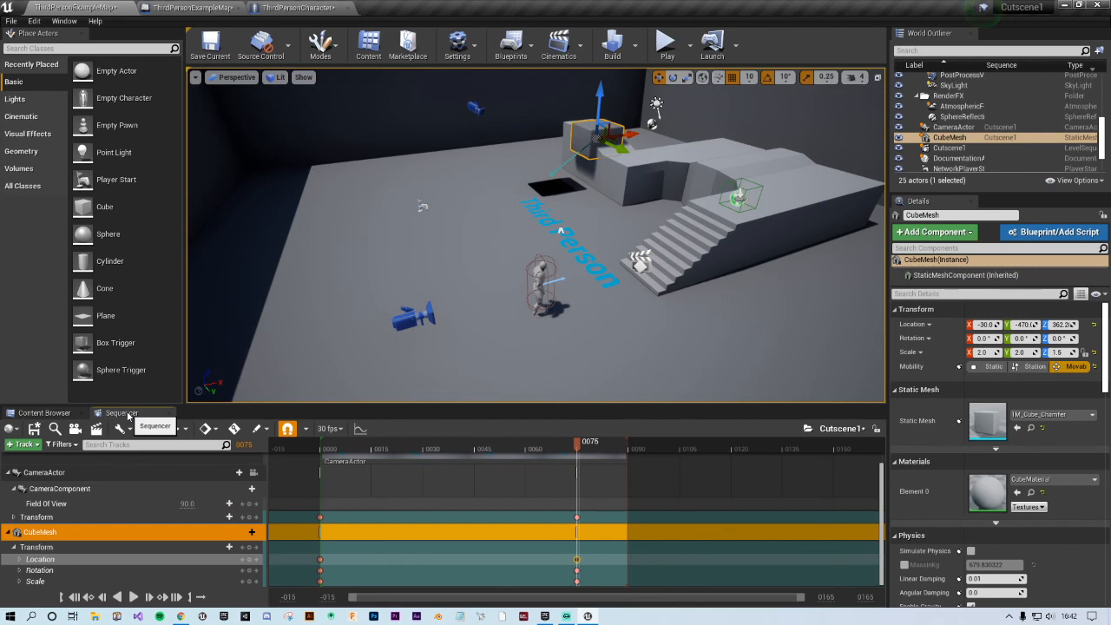